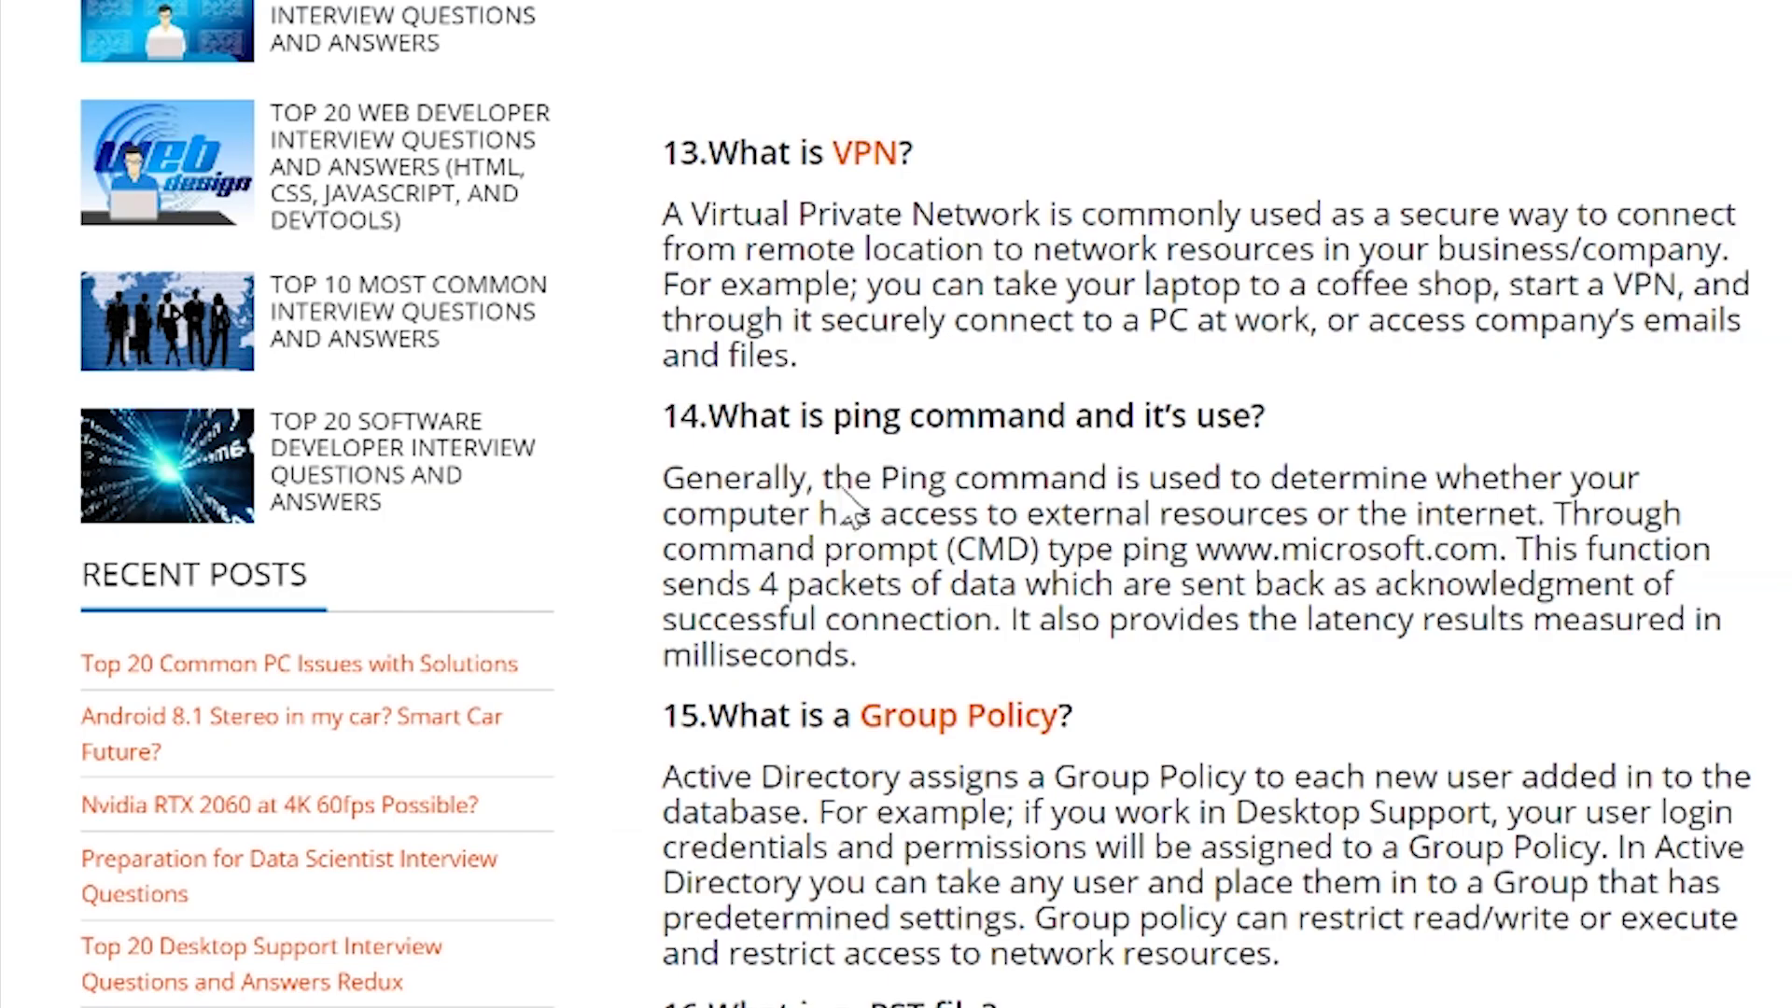
Highlight the ping command explanation and the cosmicnovo.com domain in the page address.
{"action": "left_click_drag", "start_coordinate": [881, 477], "coordinate": [1506, 551]}
{"action": "left_click_drag", "start_coordinate": [882, 477], "coordinate": [1547, 513]}
{"action": "left_click_drag", "start_coordinate": [1552, 514], "coordinate": [877, 464]}
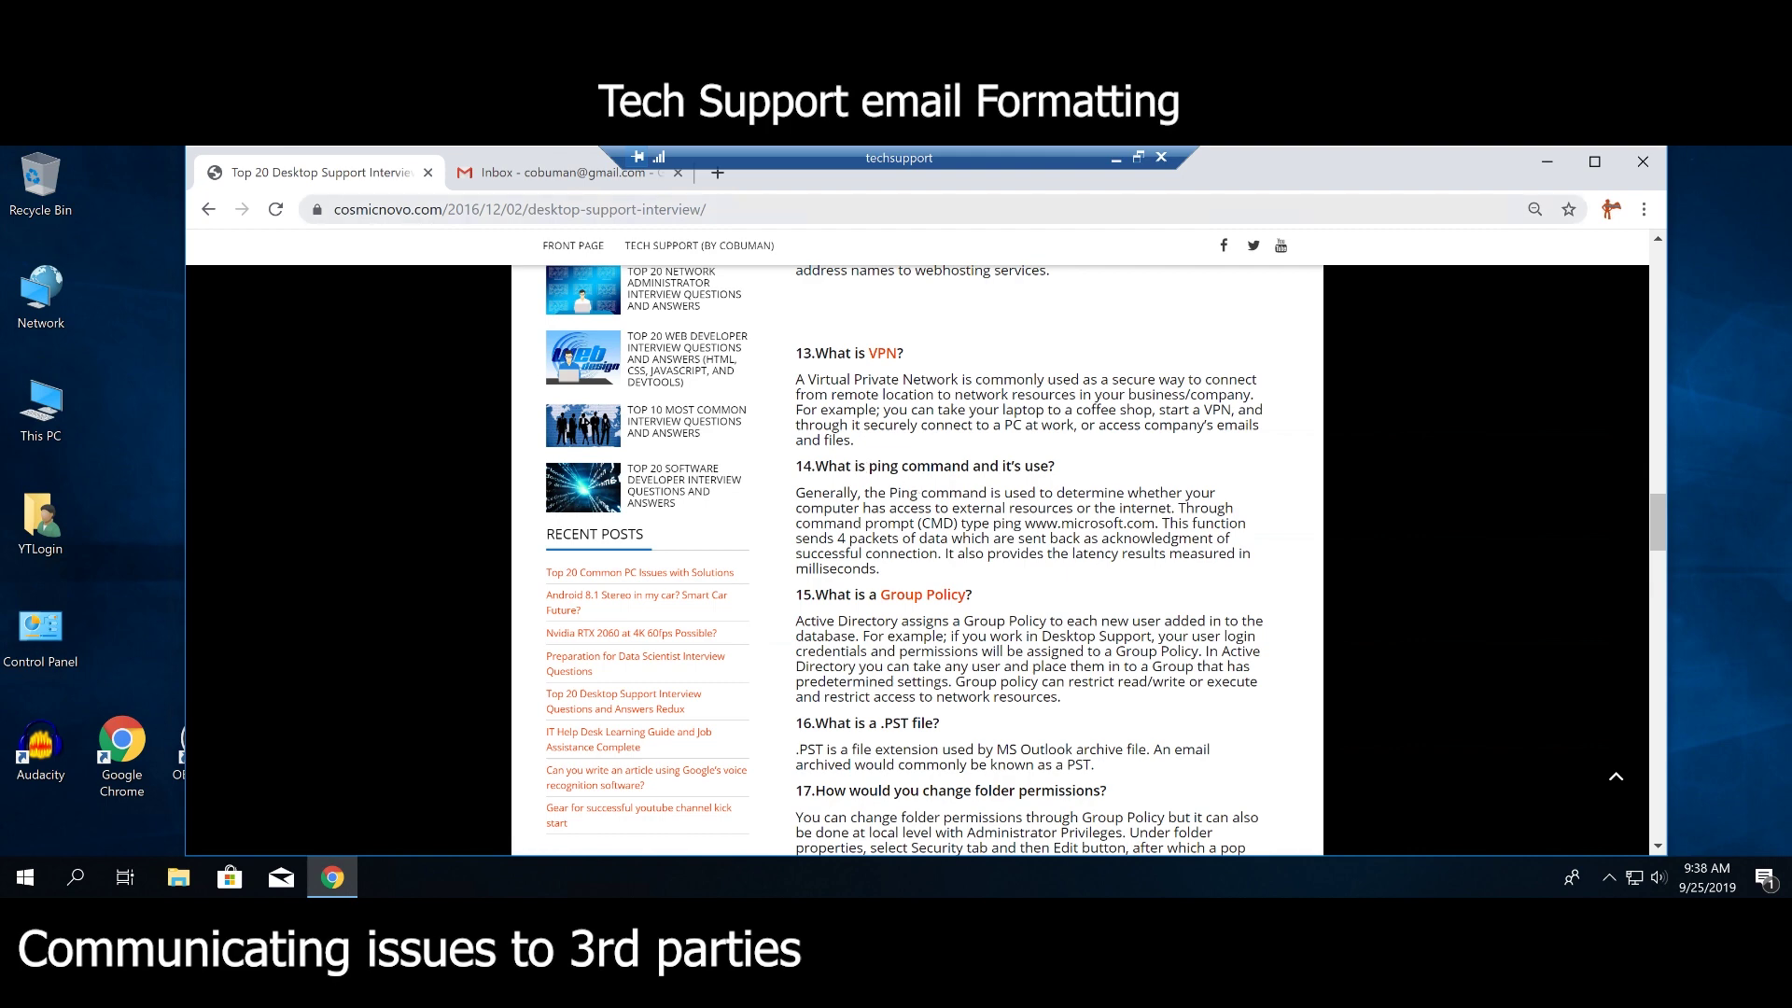
{"action": "left_click_drag", "start_coordinate": [442, 209], "coordinate": [335, 209]}
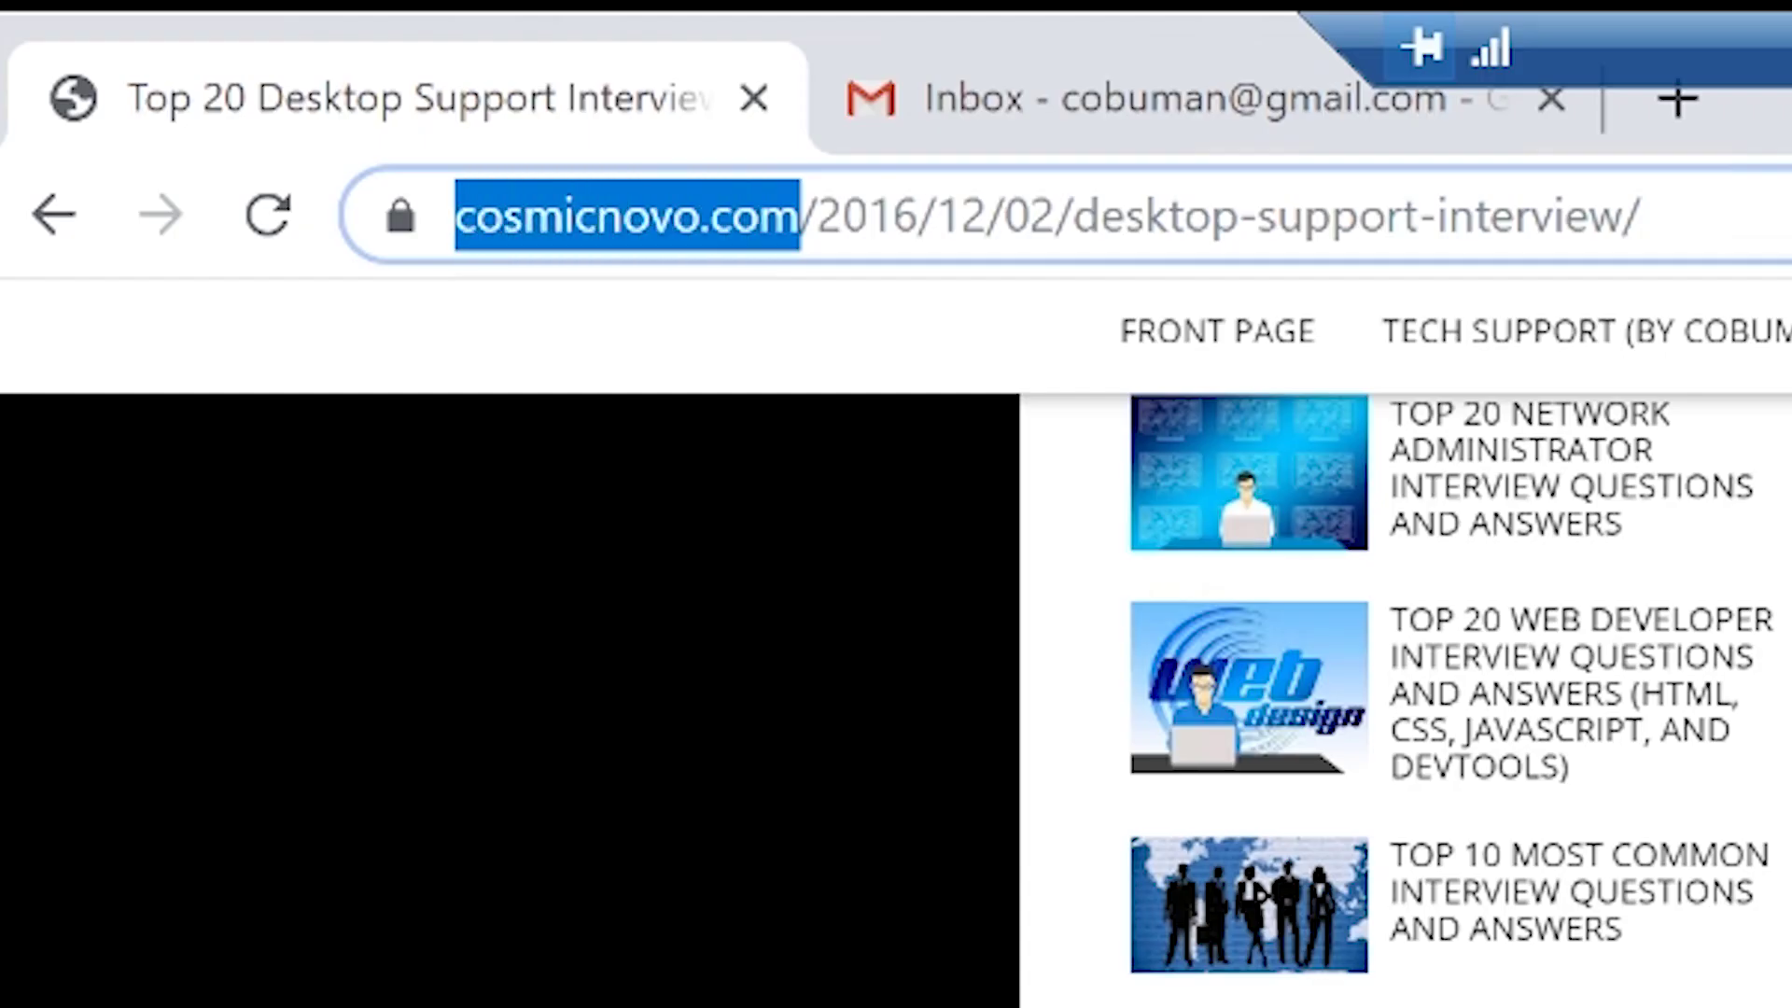
{"action": "left_click", "coordinate": [466, 560]}
{"action": "scroll", "coordinate": [466, 560], "scroll_direction": "up", "scroll_amount": 3}
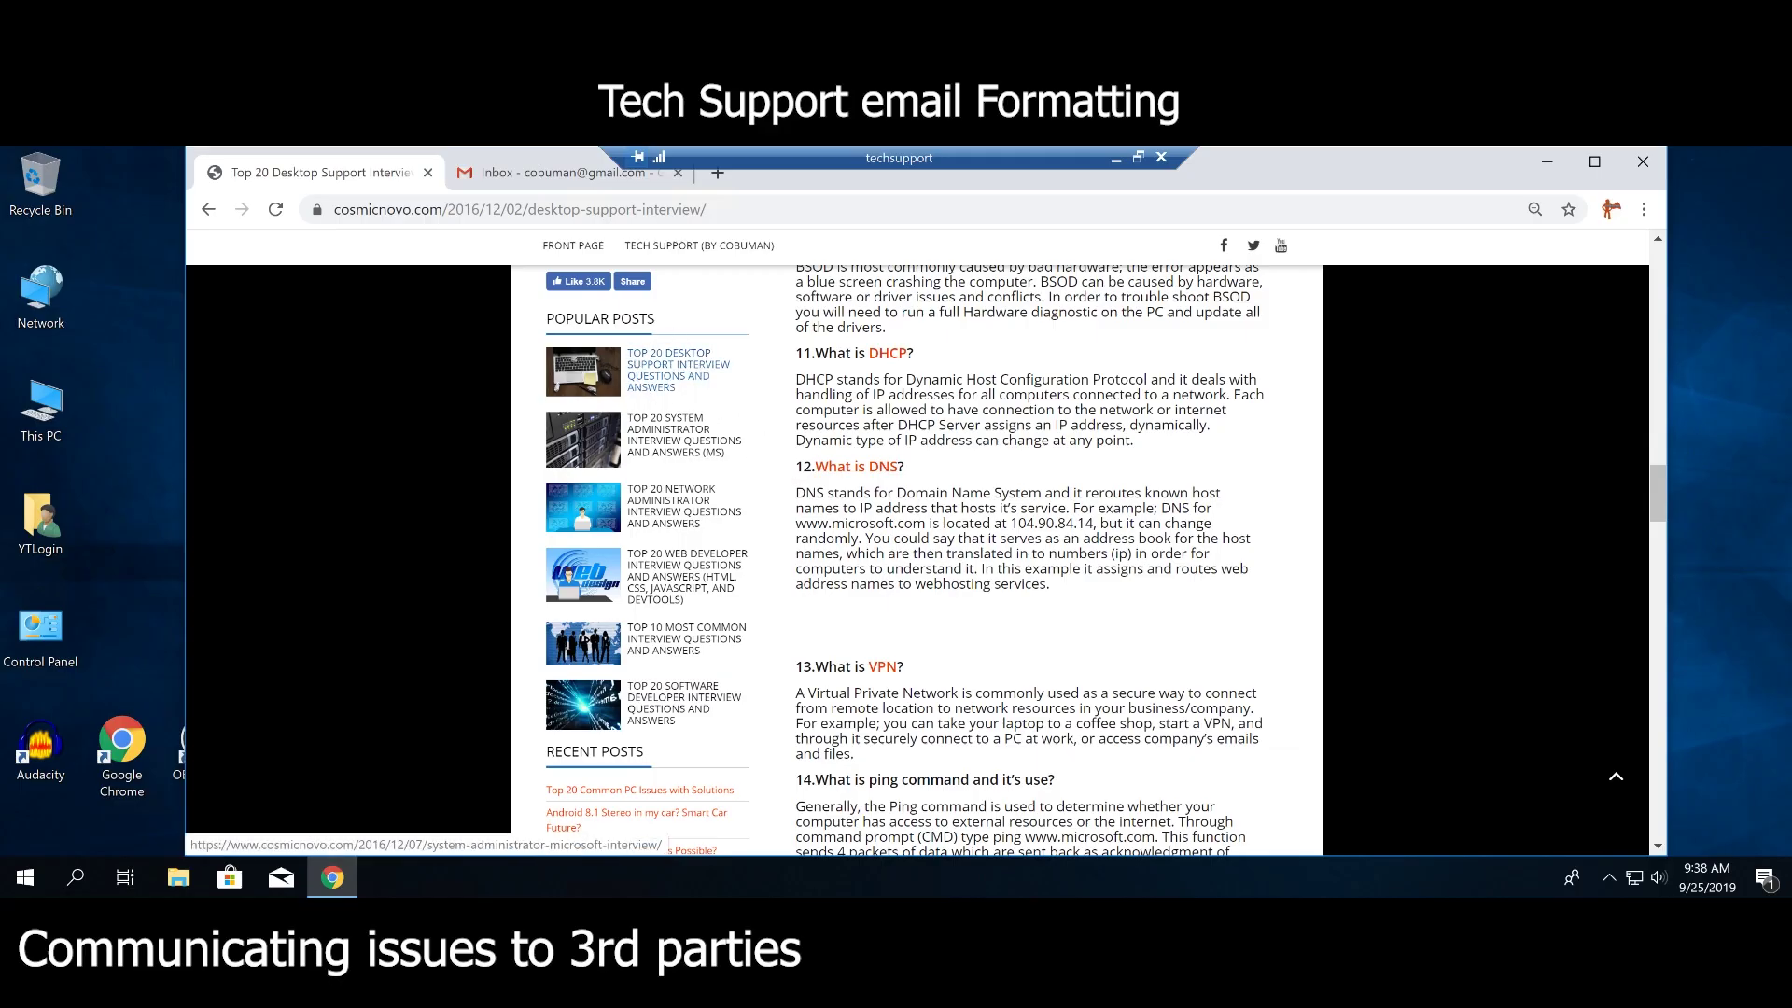
{"action": "scroll", "coordinate": [754, 467], "scroll_direction": "down", "scroll_amount": 2}
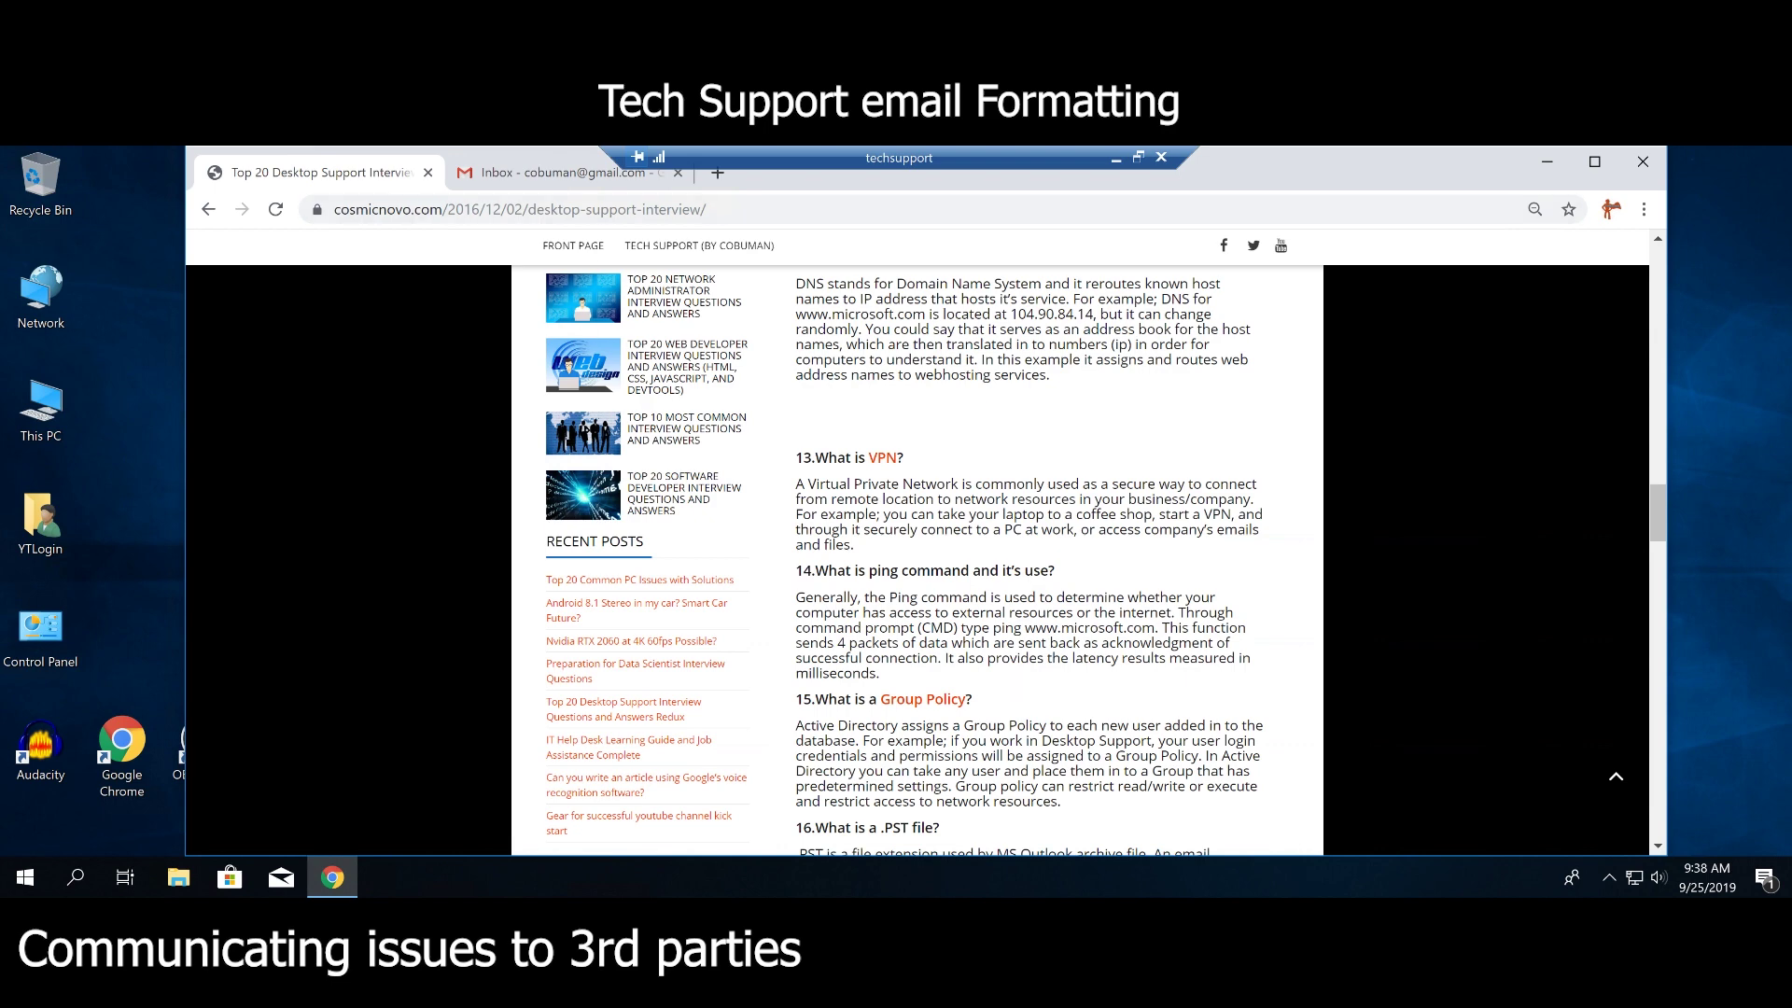
Start a new Gmail message and expand it to full screen.
{"action": "left_click", "coordinate": [549, 170]}
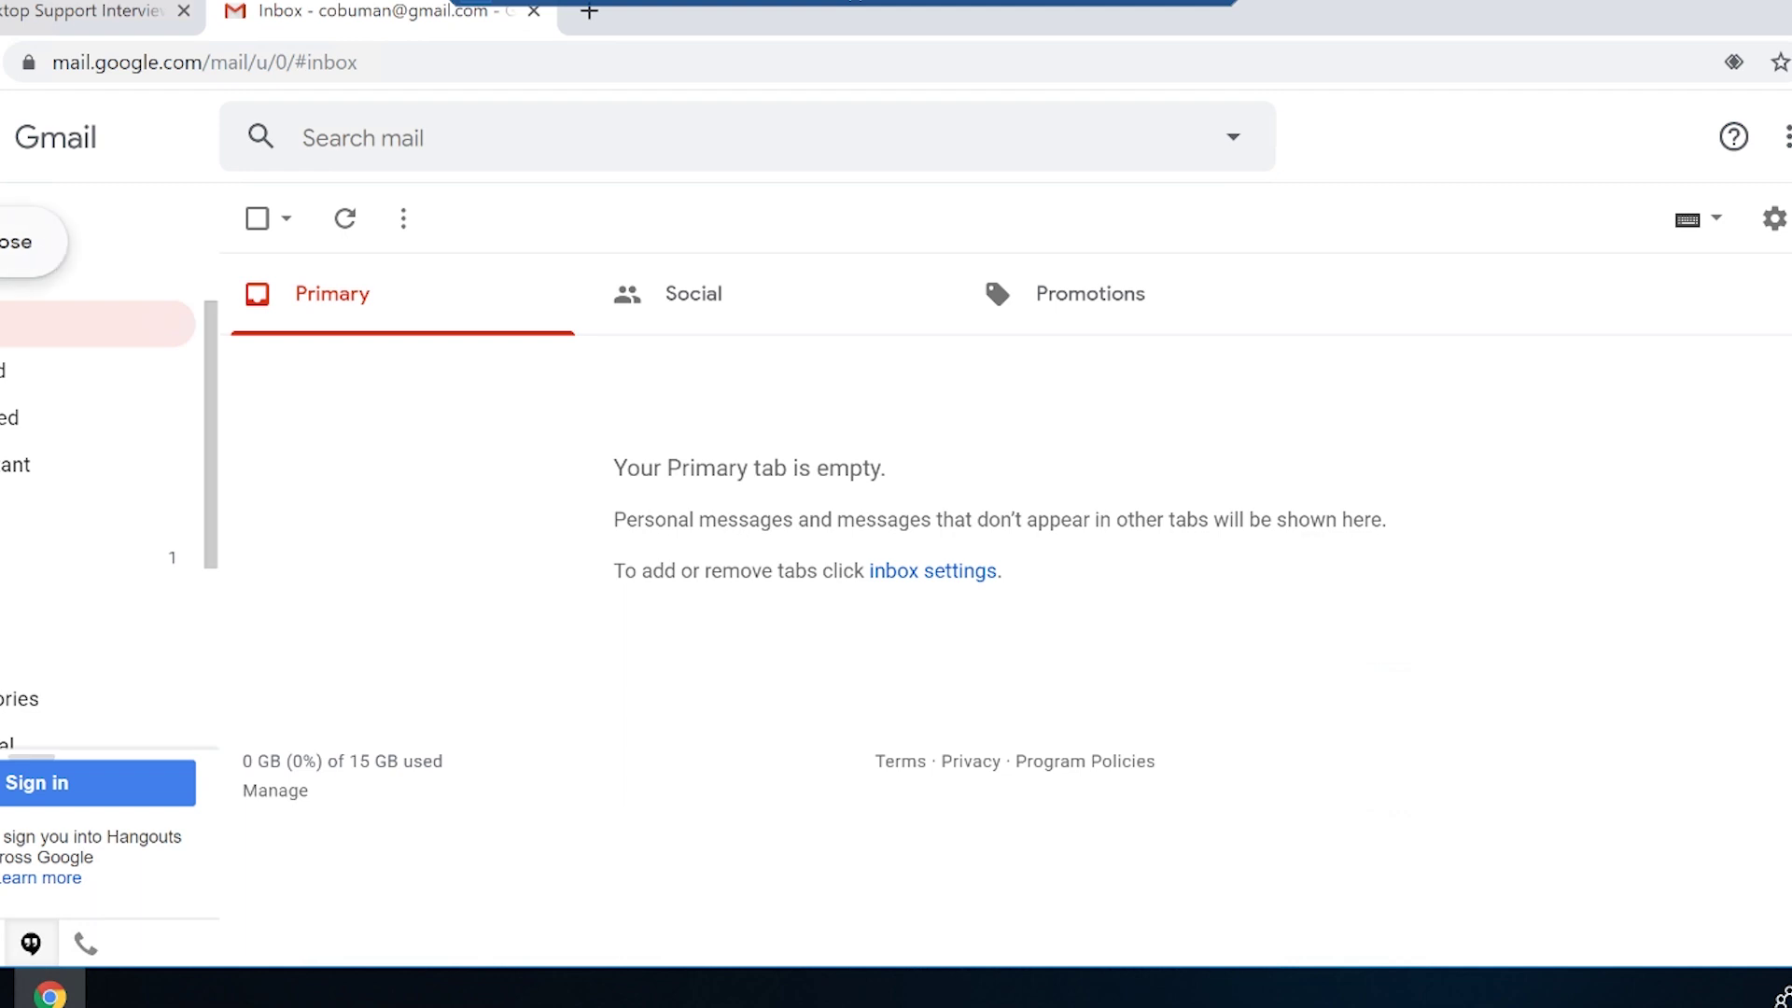
{"action": "left_click", "coordinate": [19, 242]}
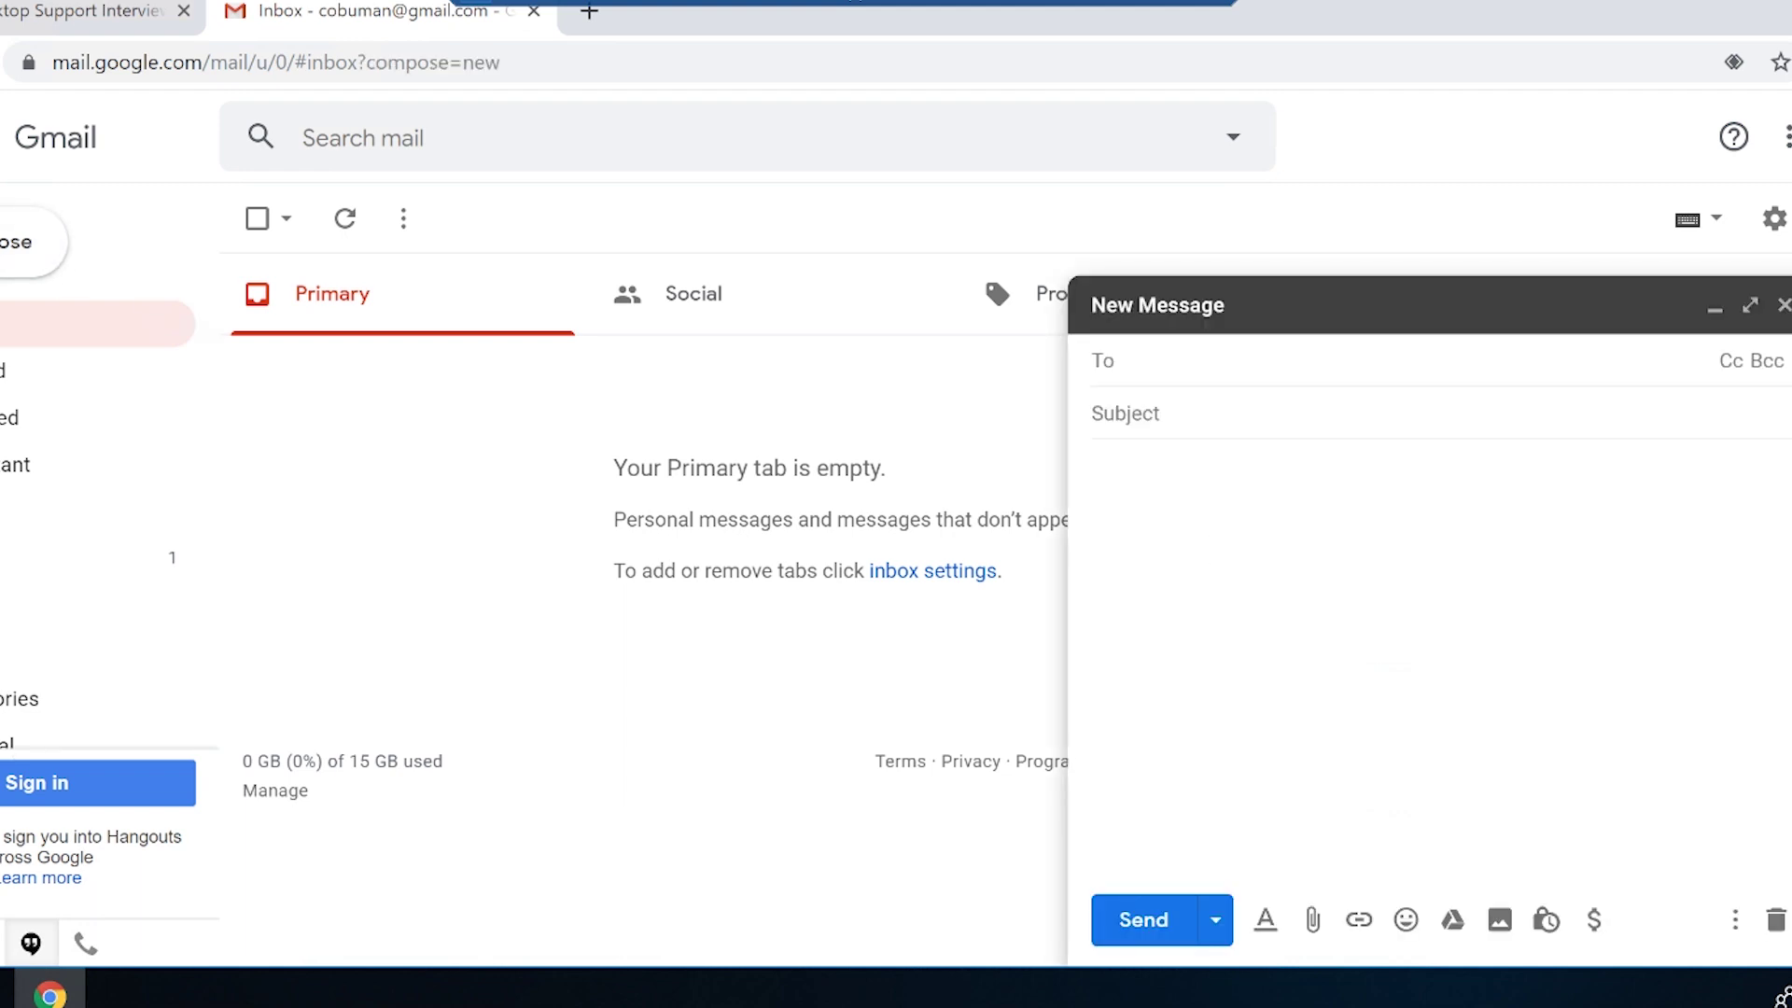
{"action": "left_click", "coordinate": [1749, 308]}
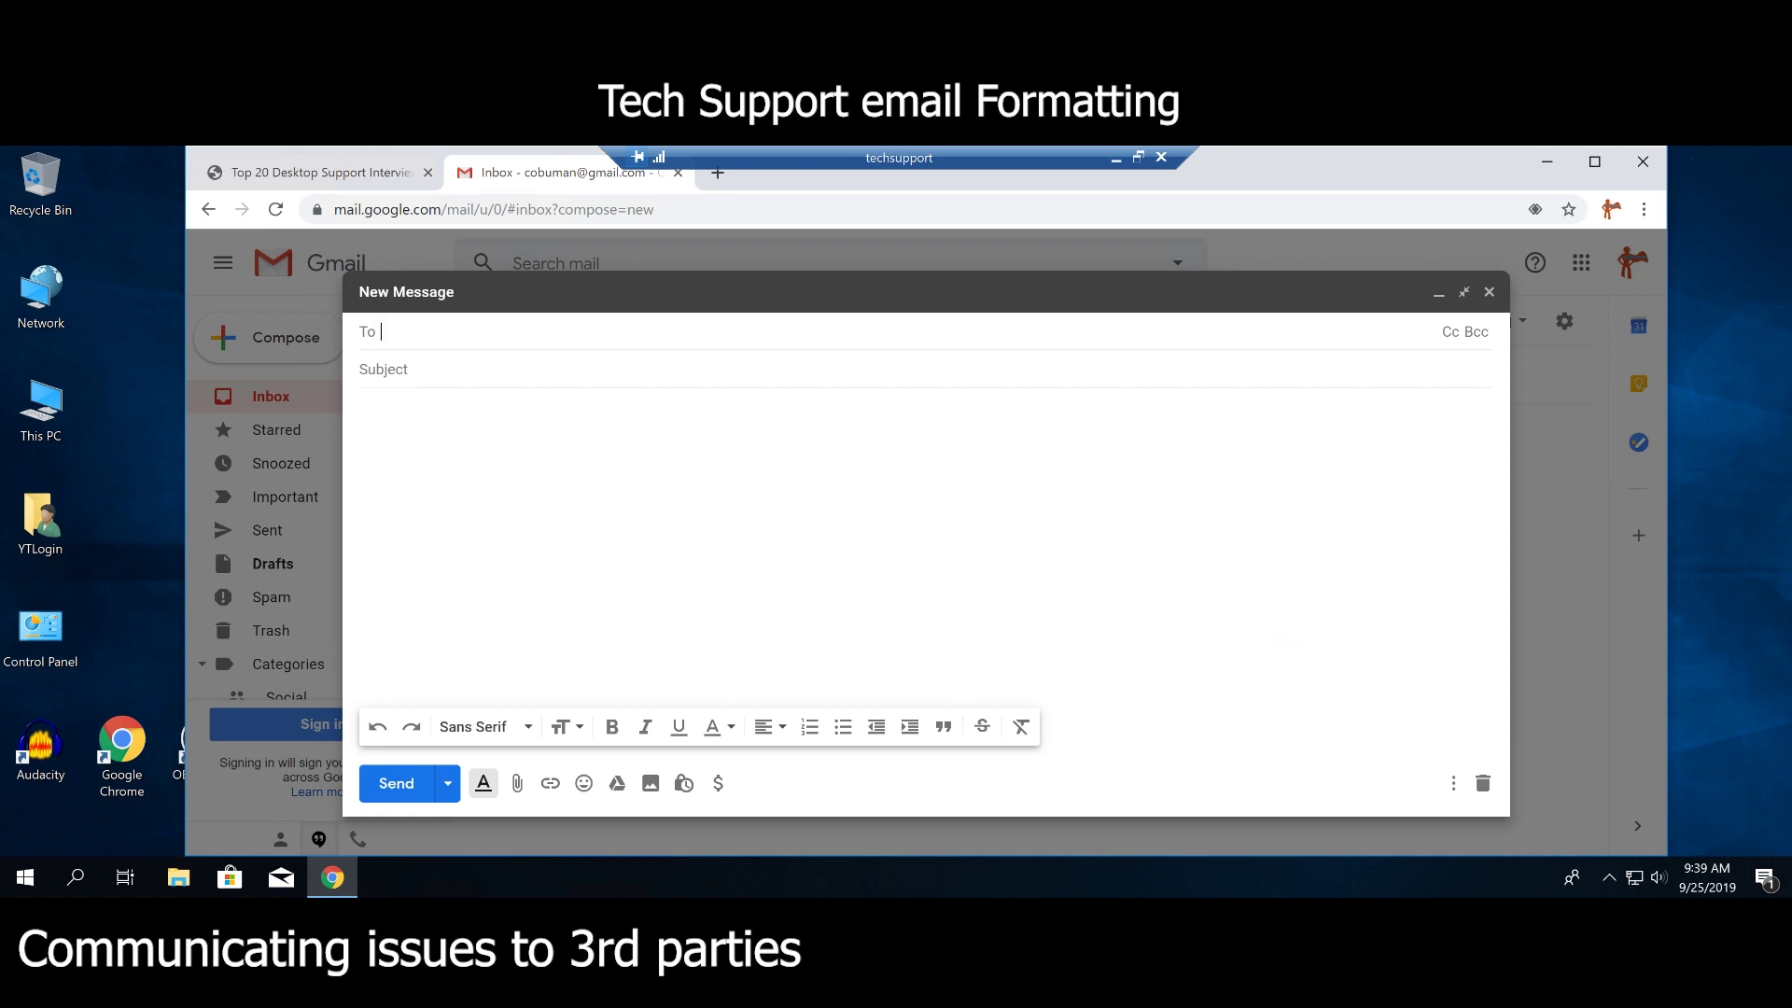
{"action": "left_click", "coordinate": [359, 177]}
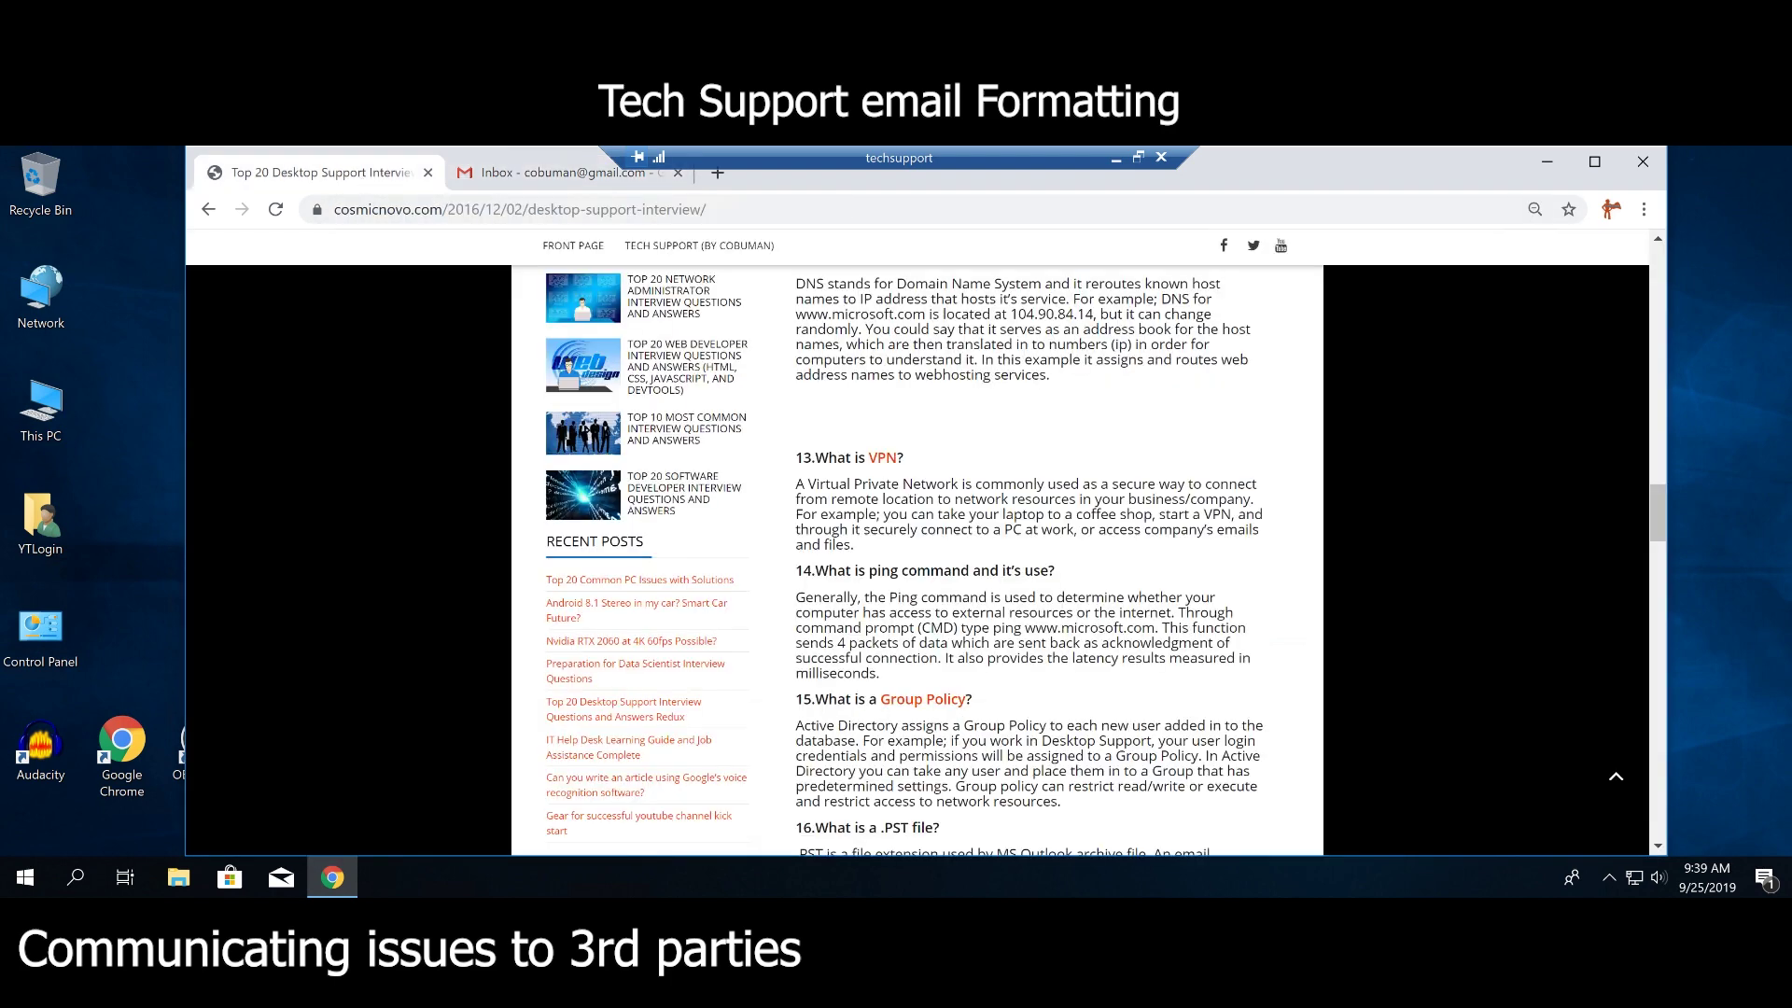
{"action": "left_click_drag", "start_coordinate": [444, 209], "coordinate": [334, 209]}
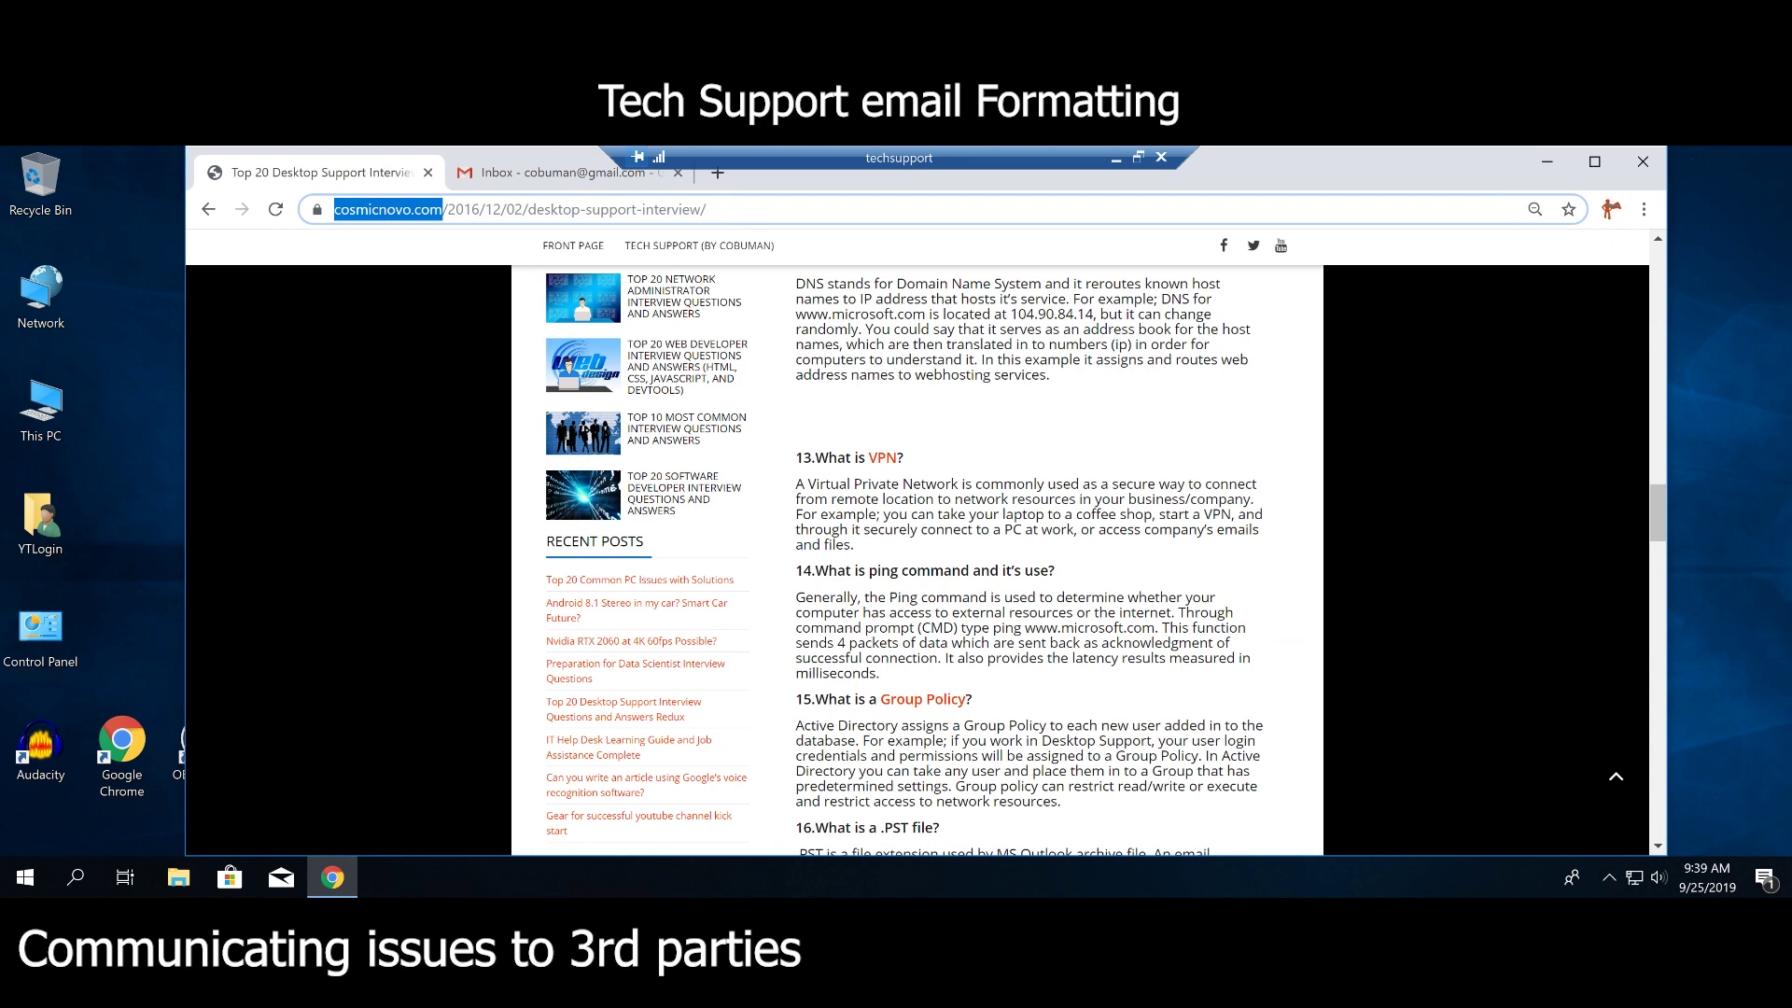
{"action": "left_click", "coordinate": [560, 173]}
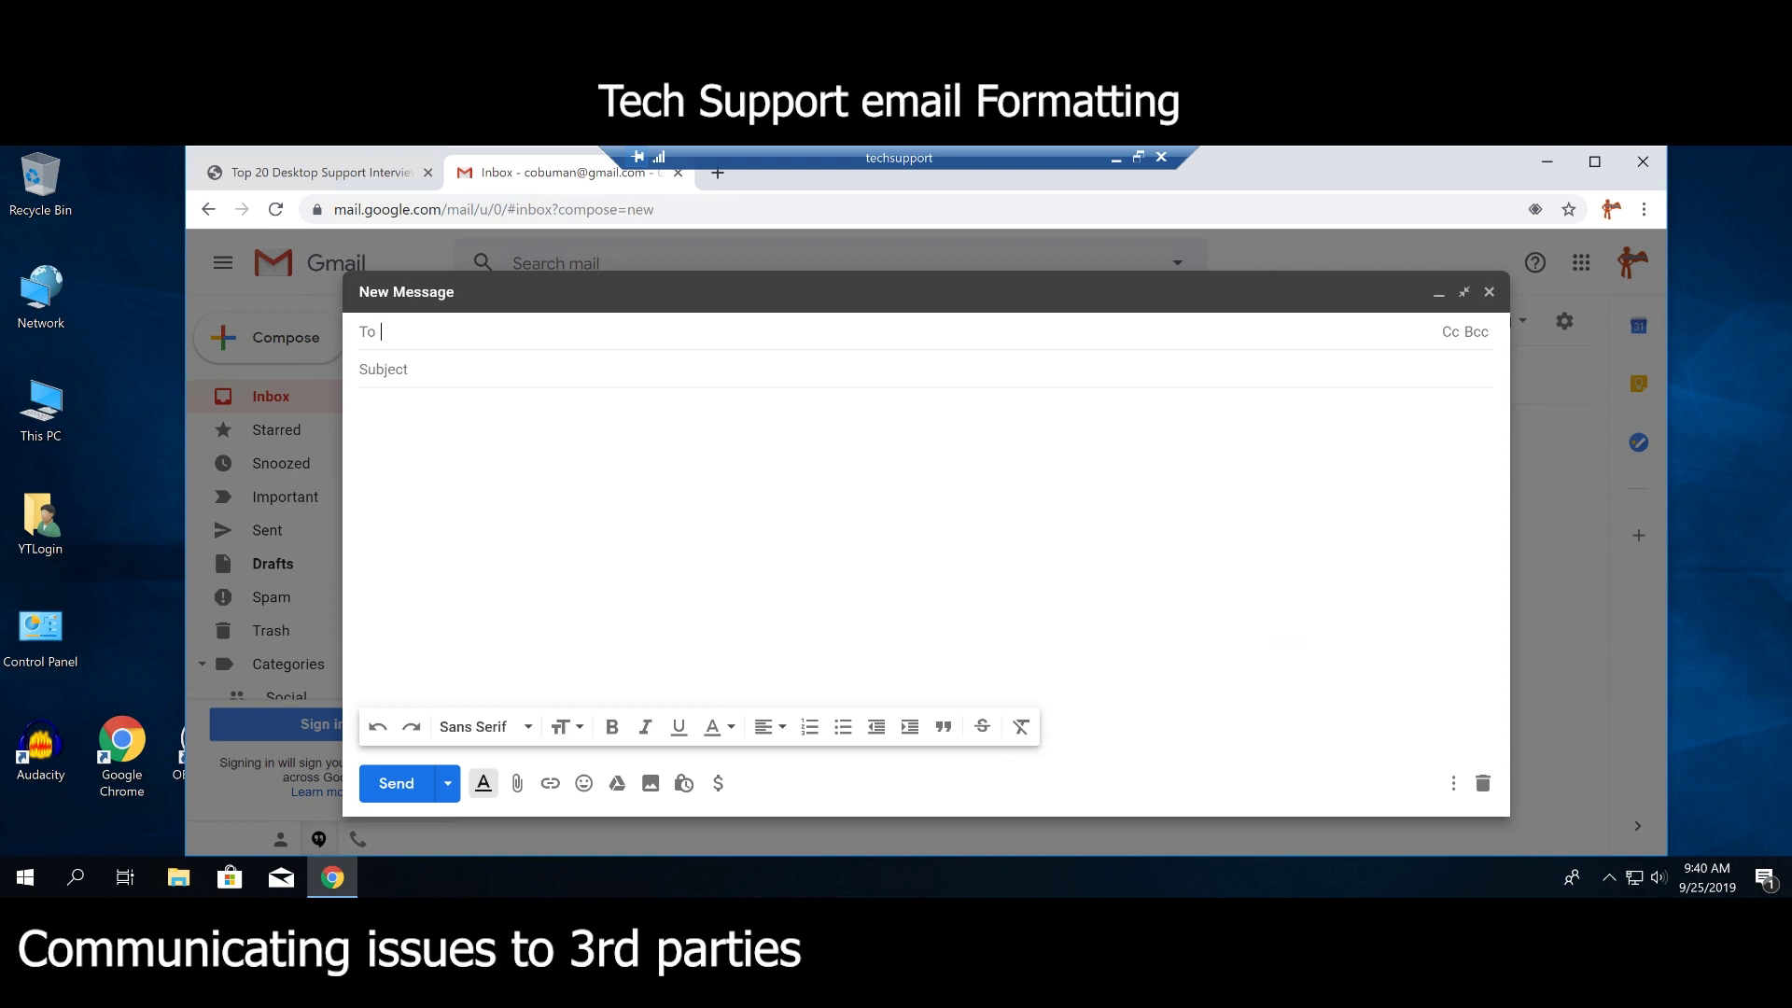
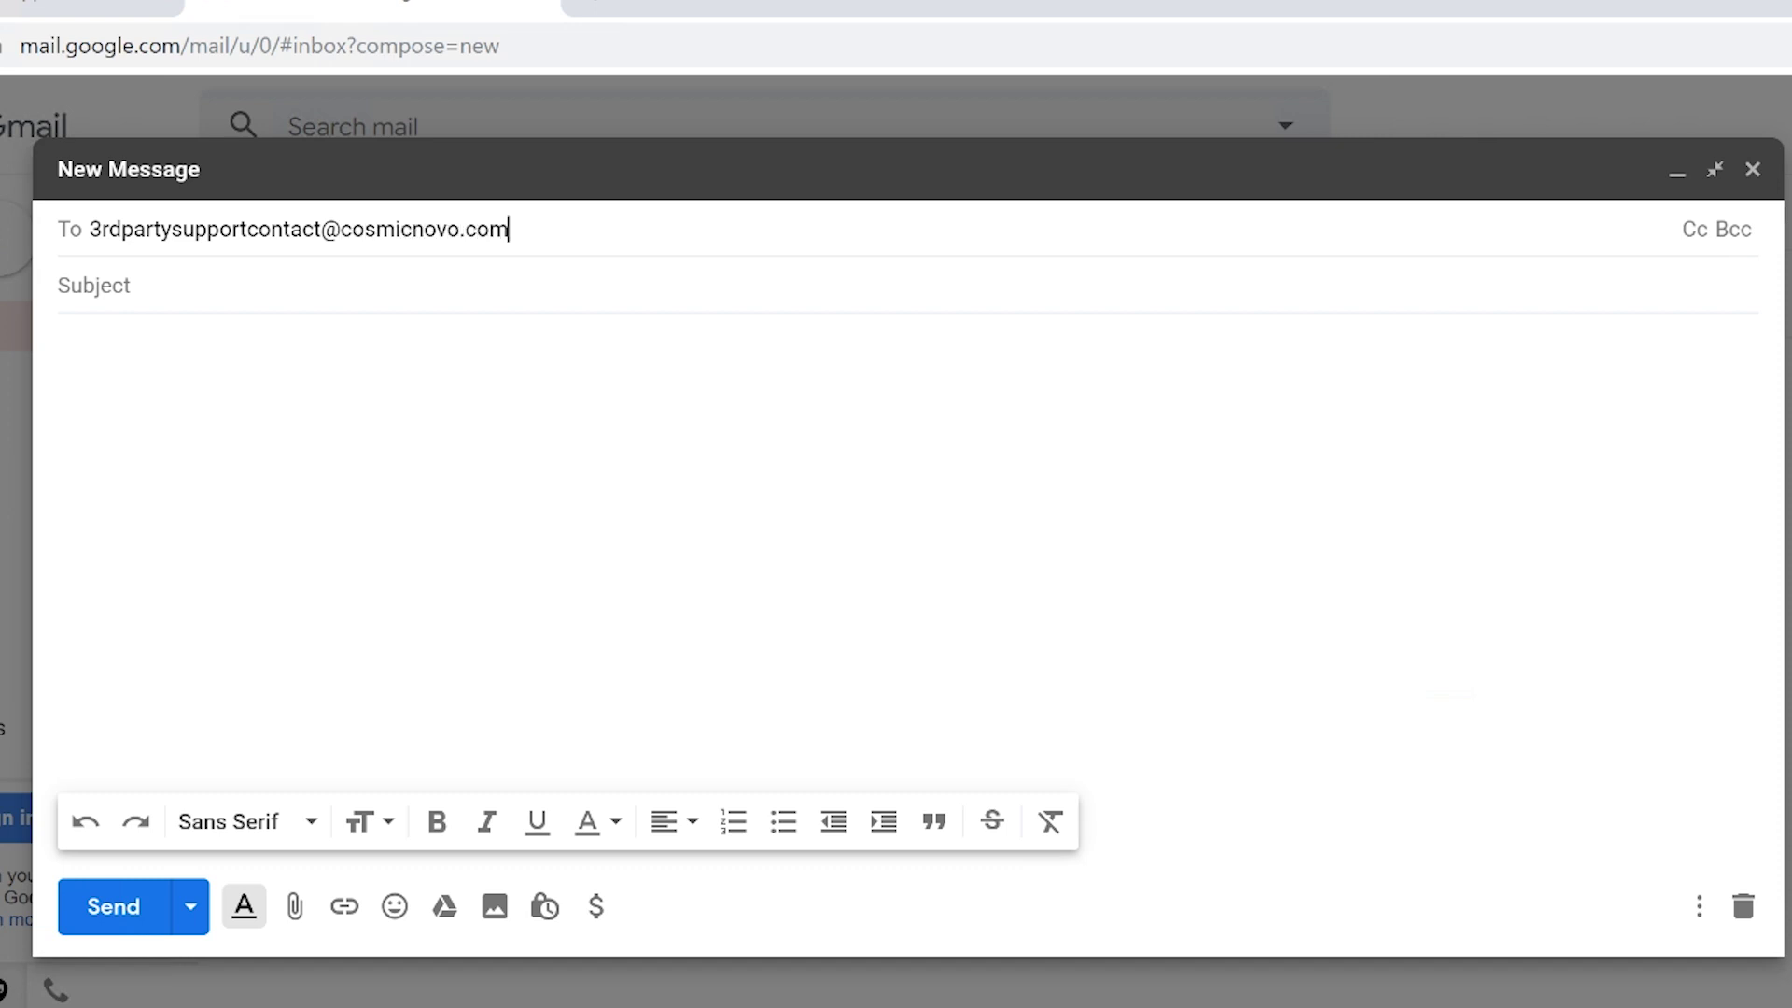
Enter the third-party support contact's cosmicnovo.com e-mail address as the To recipient, fixing a typo.
{"action": "key", "text": "Return"}
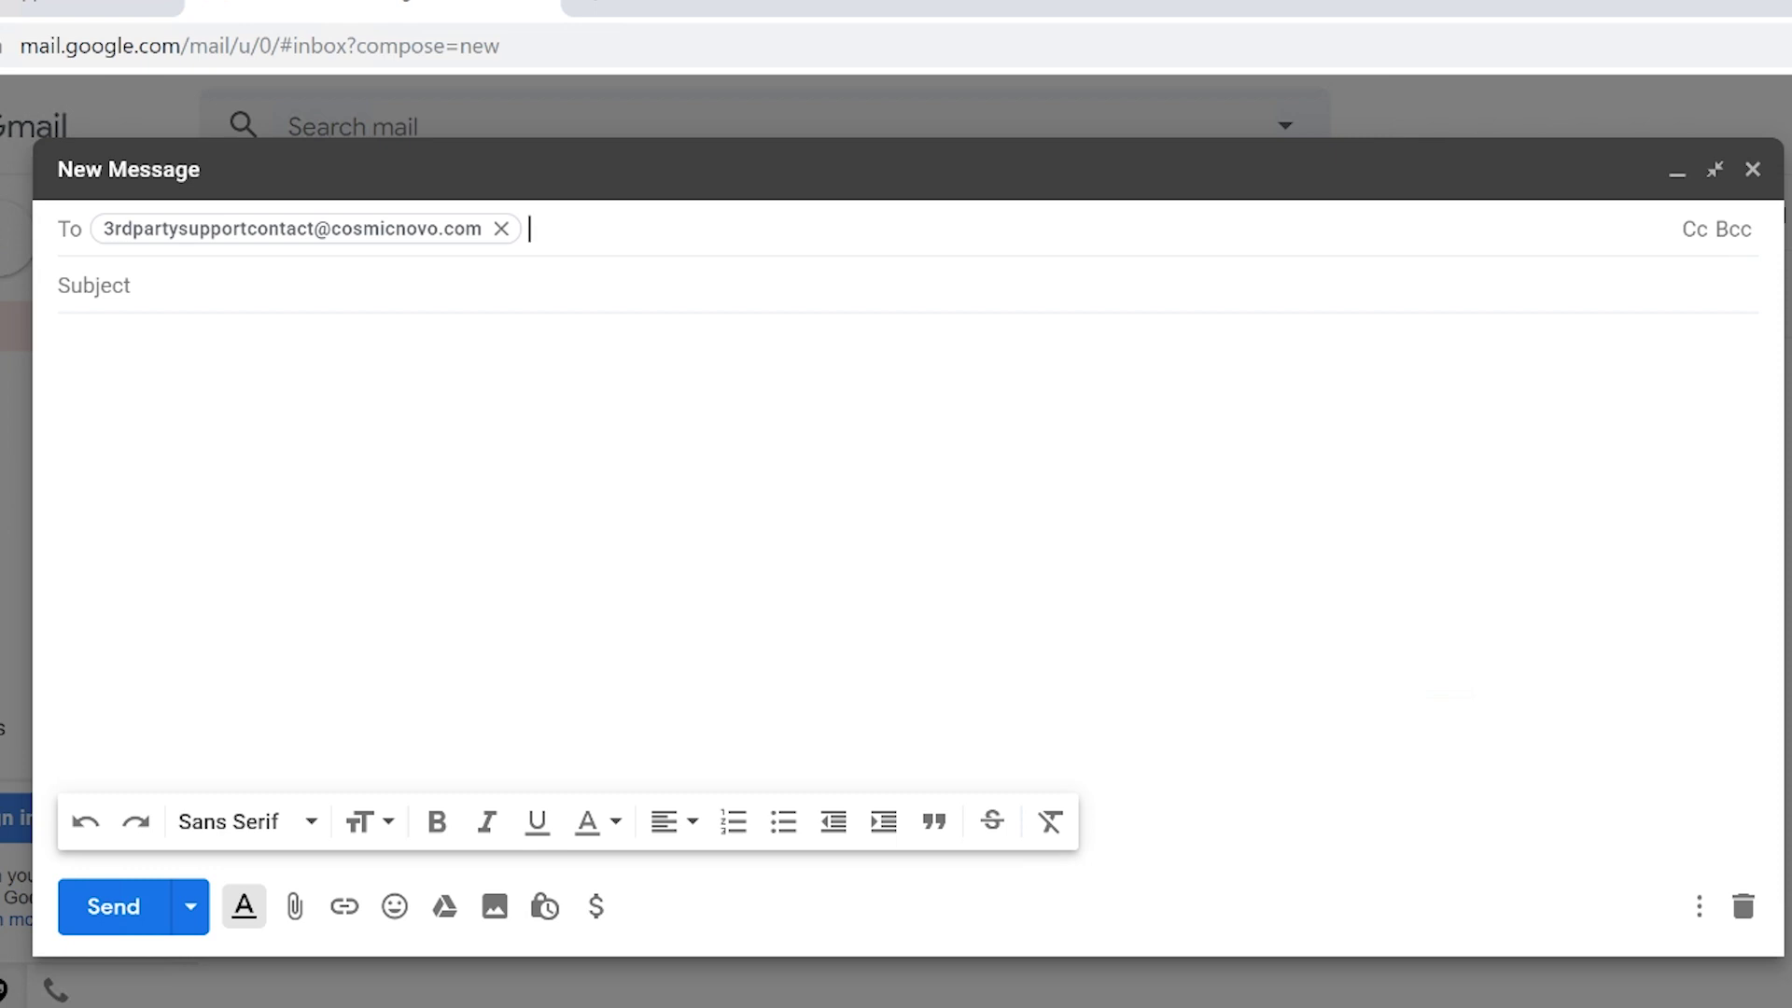
{"action": "left_click", "coordinate": [280, 285]}
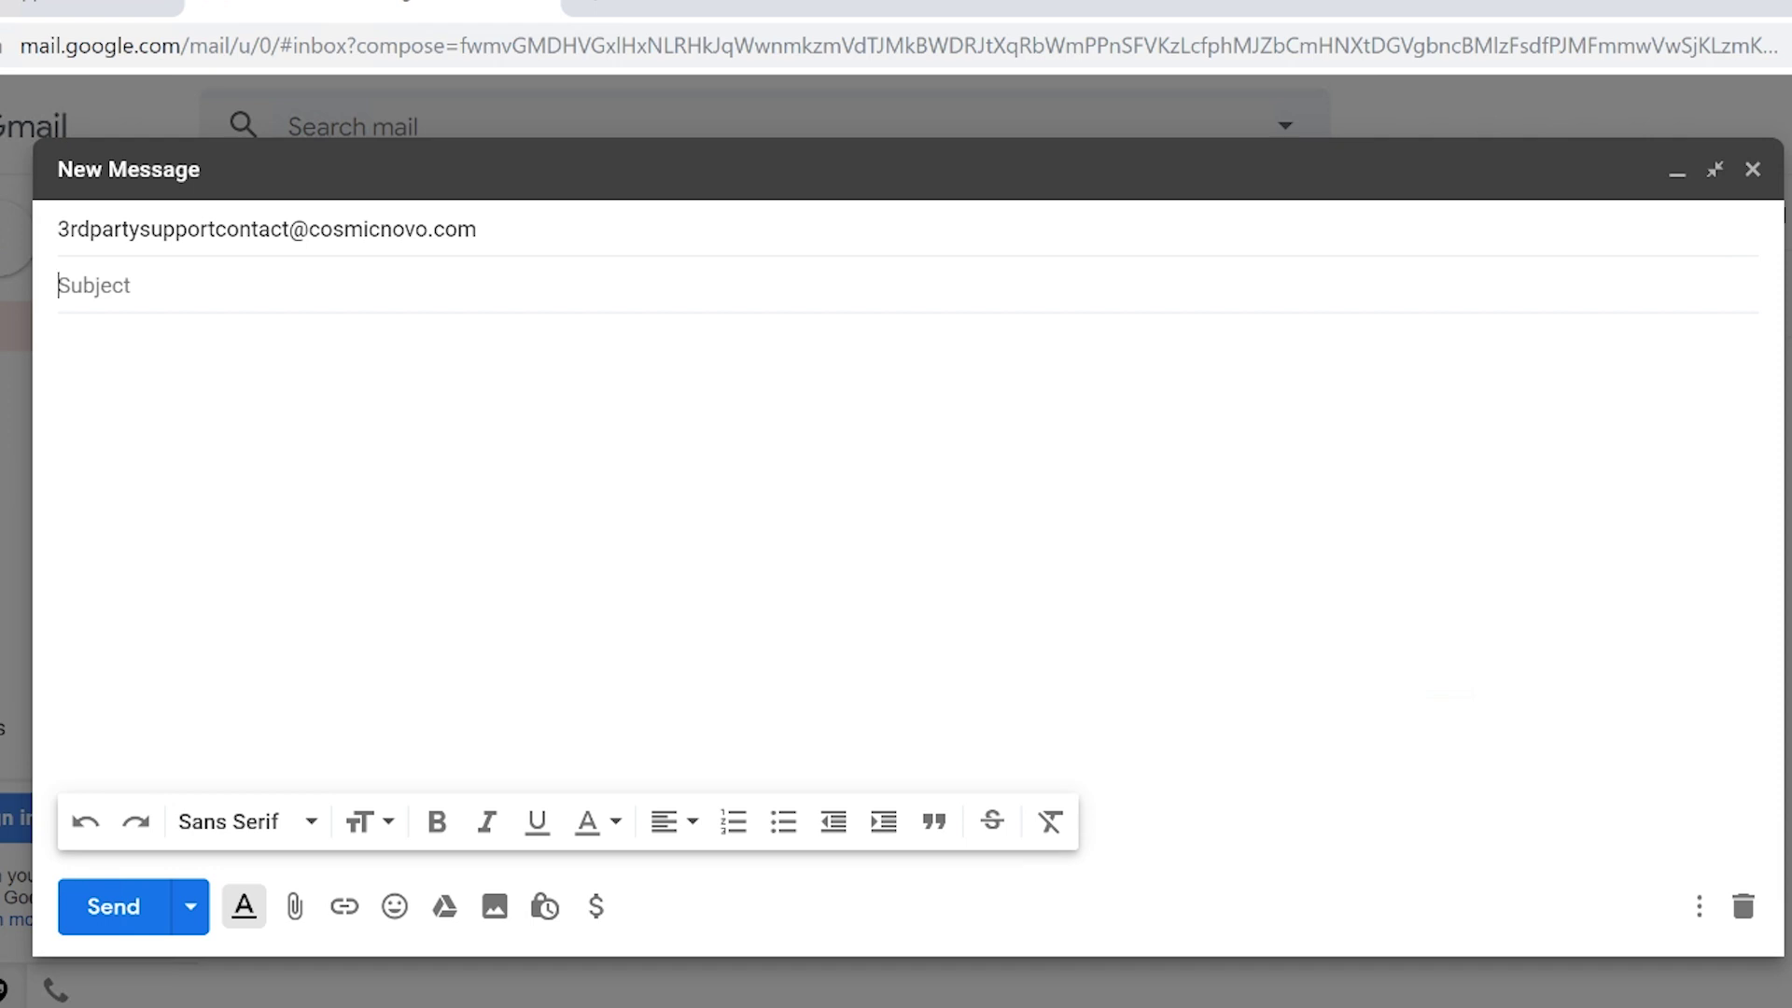
Add a Cc line and enter the manager's e-mail address, correcting the misspelled domain.
{"action": "left_click", "coordinate": [529, 228]}
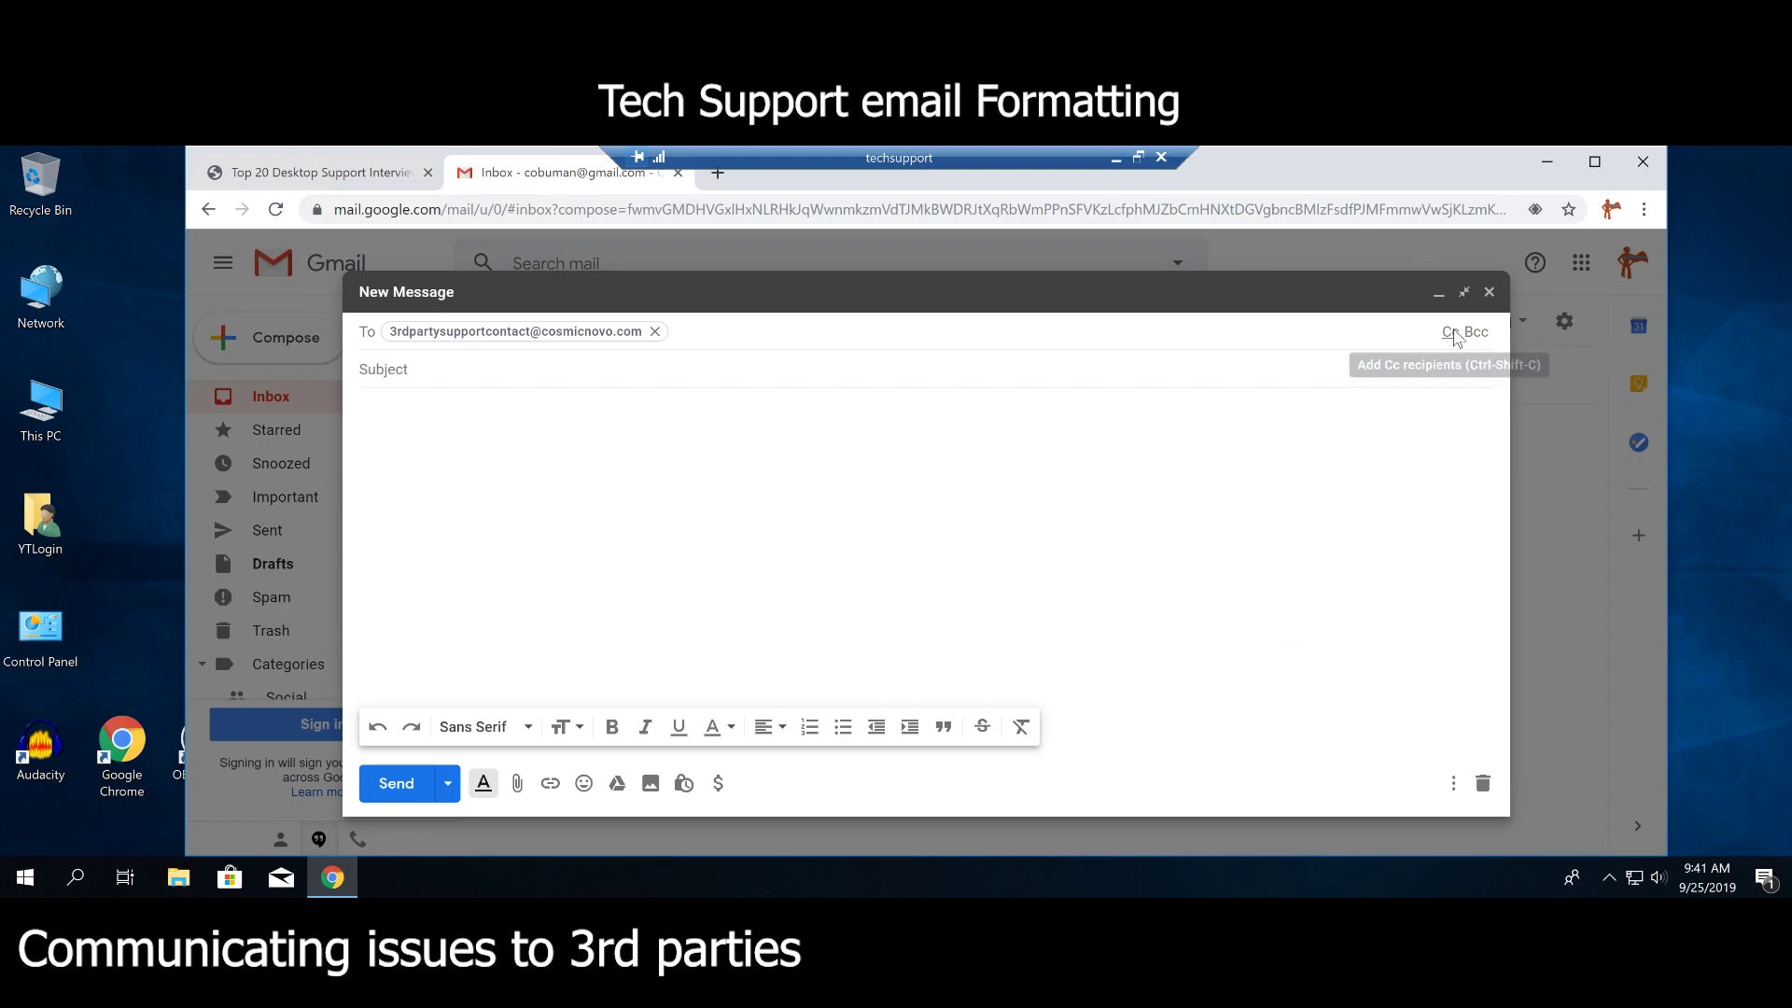
{"action": "left_click", "coordinate": [1451, 333]}
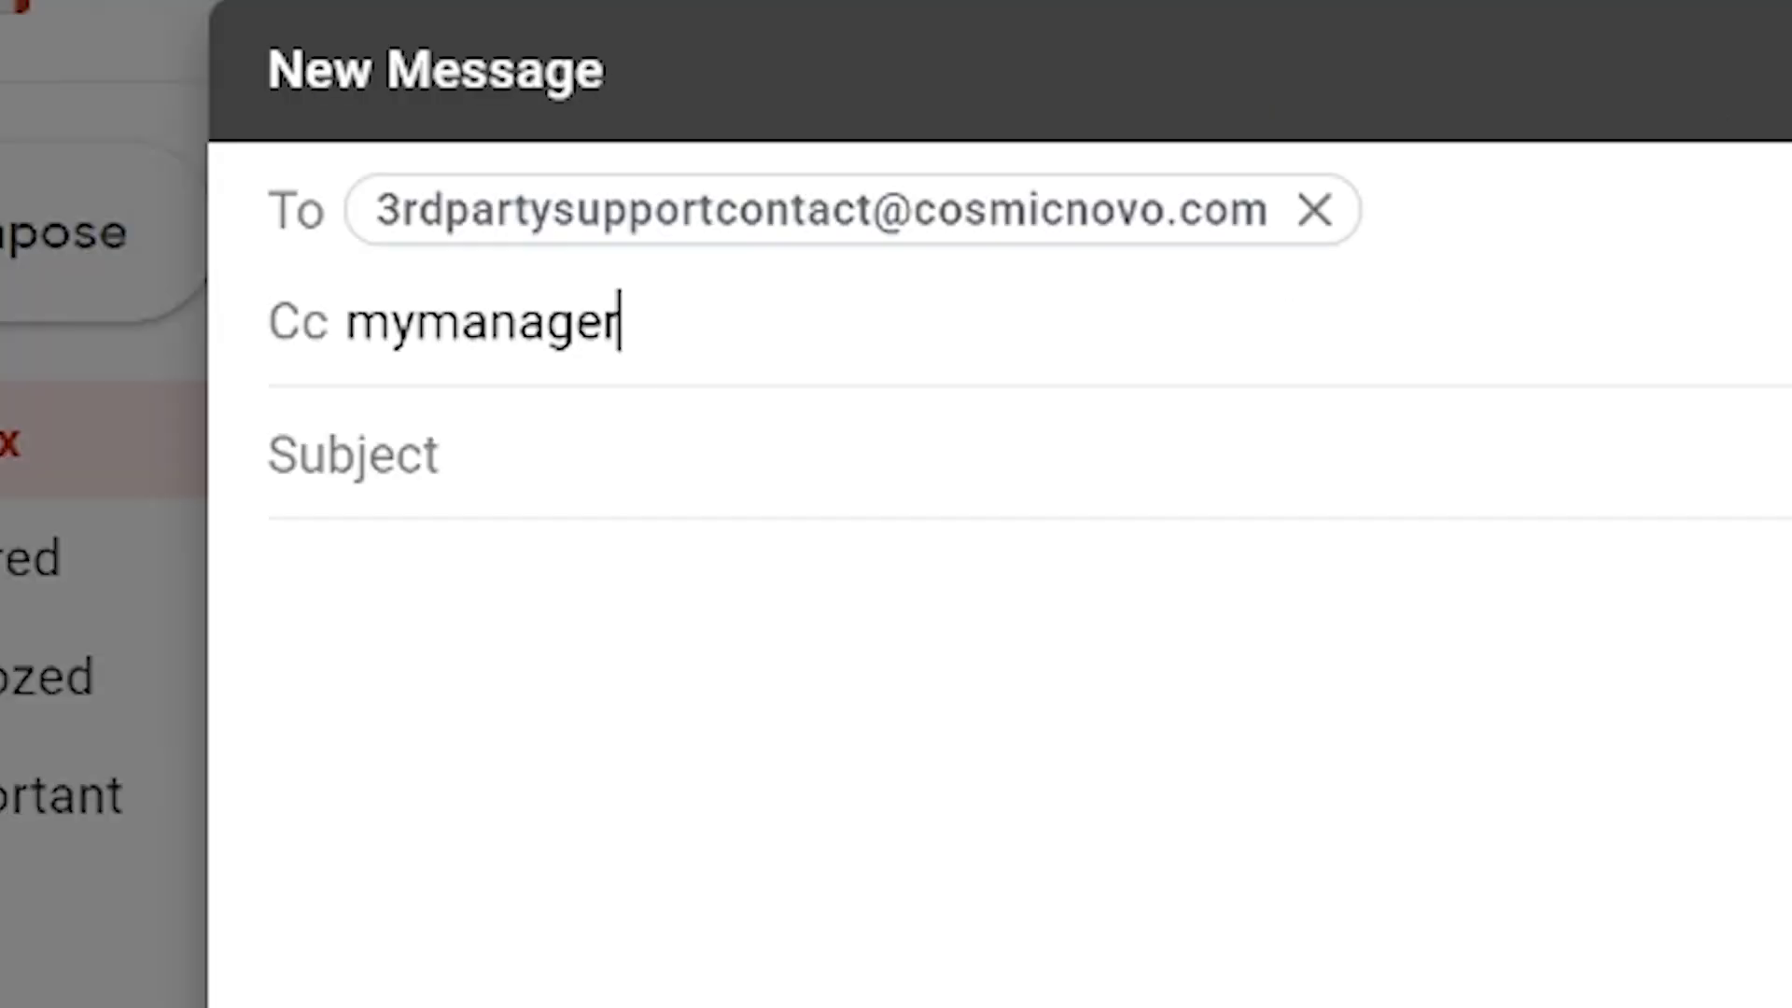
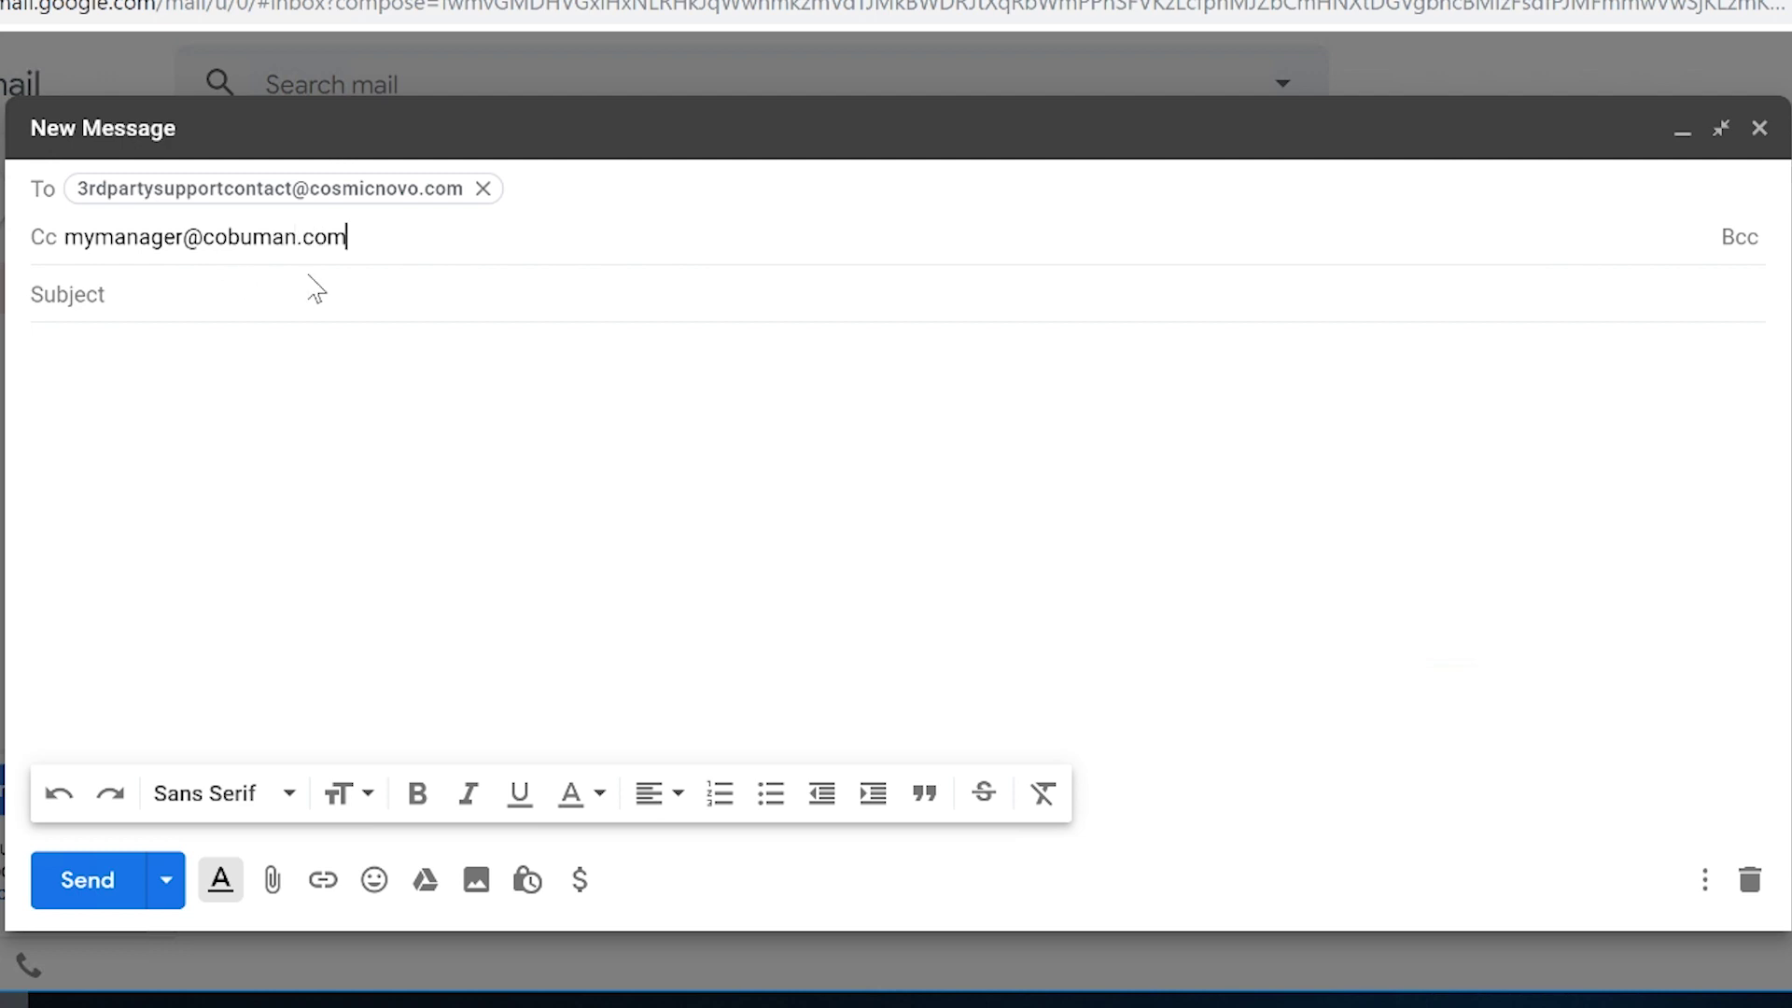
Confirm the Cc recipient and enter 'CosmicNovo.com is down.' as the subject.
{"action": "key", "text": "Tab"}
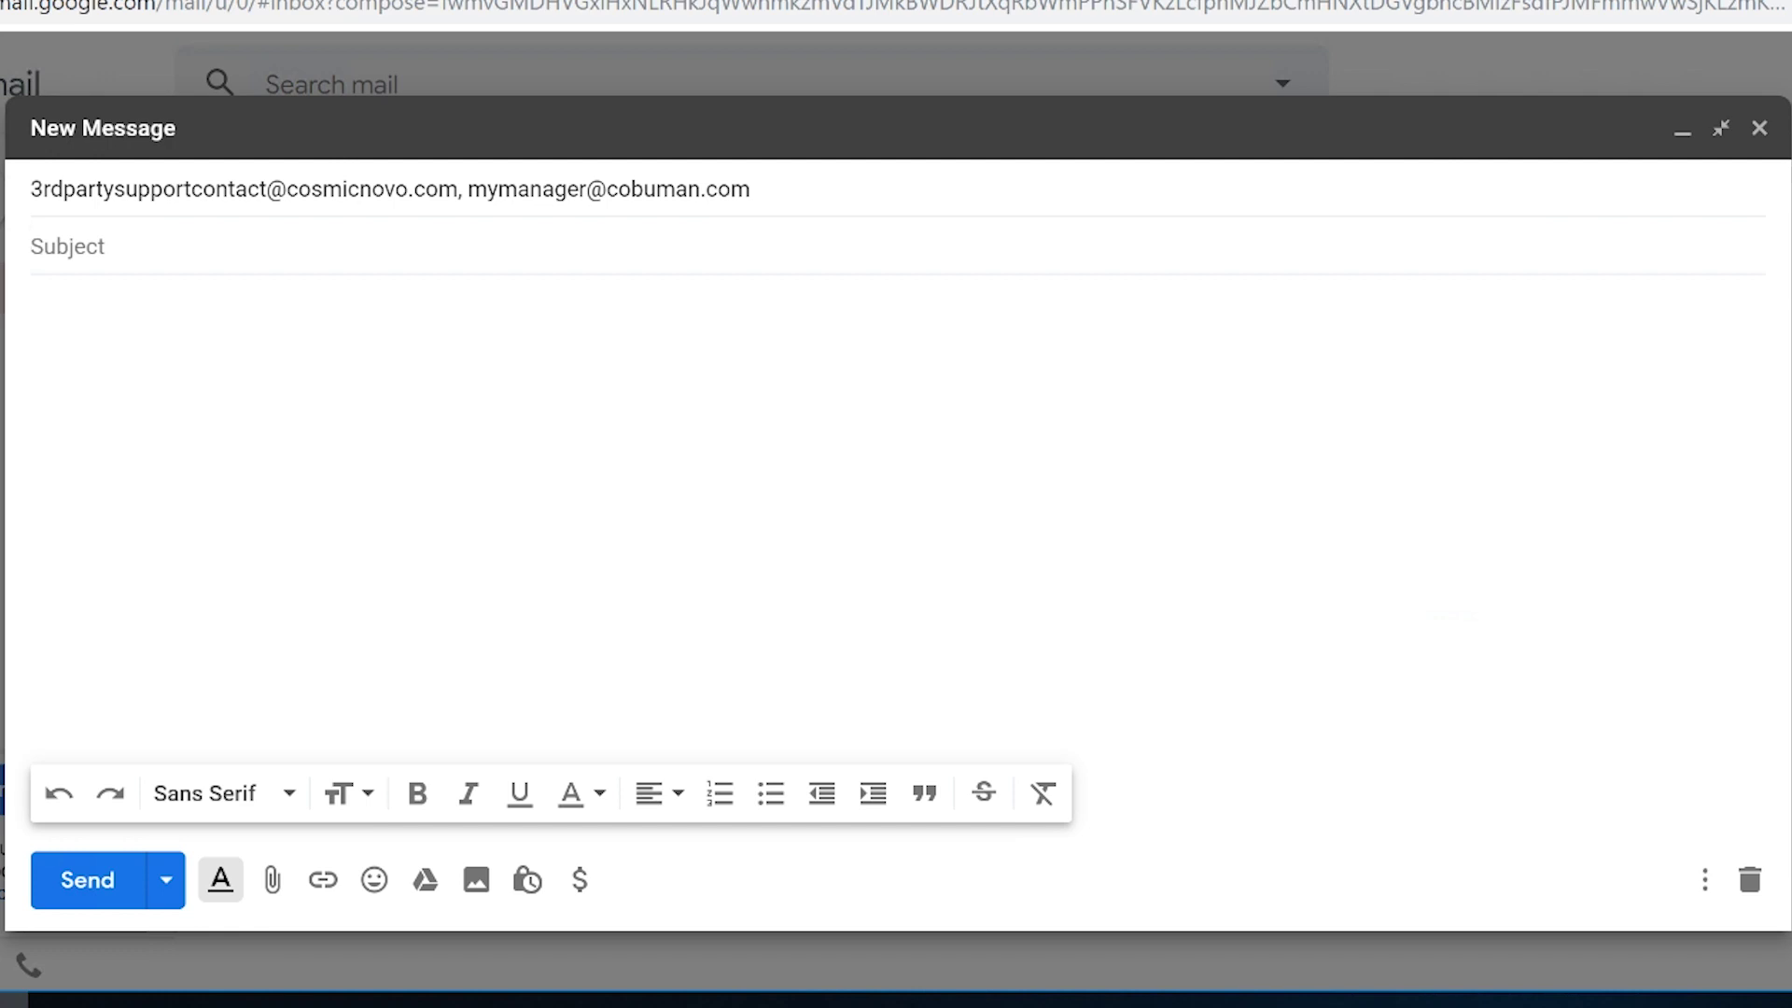
{"action": "type", "text": "CosmicNovo.c"}
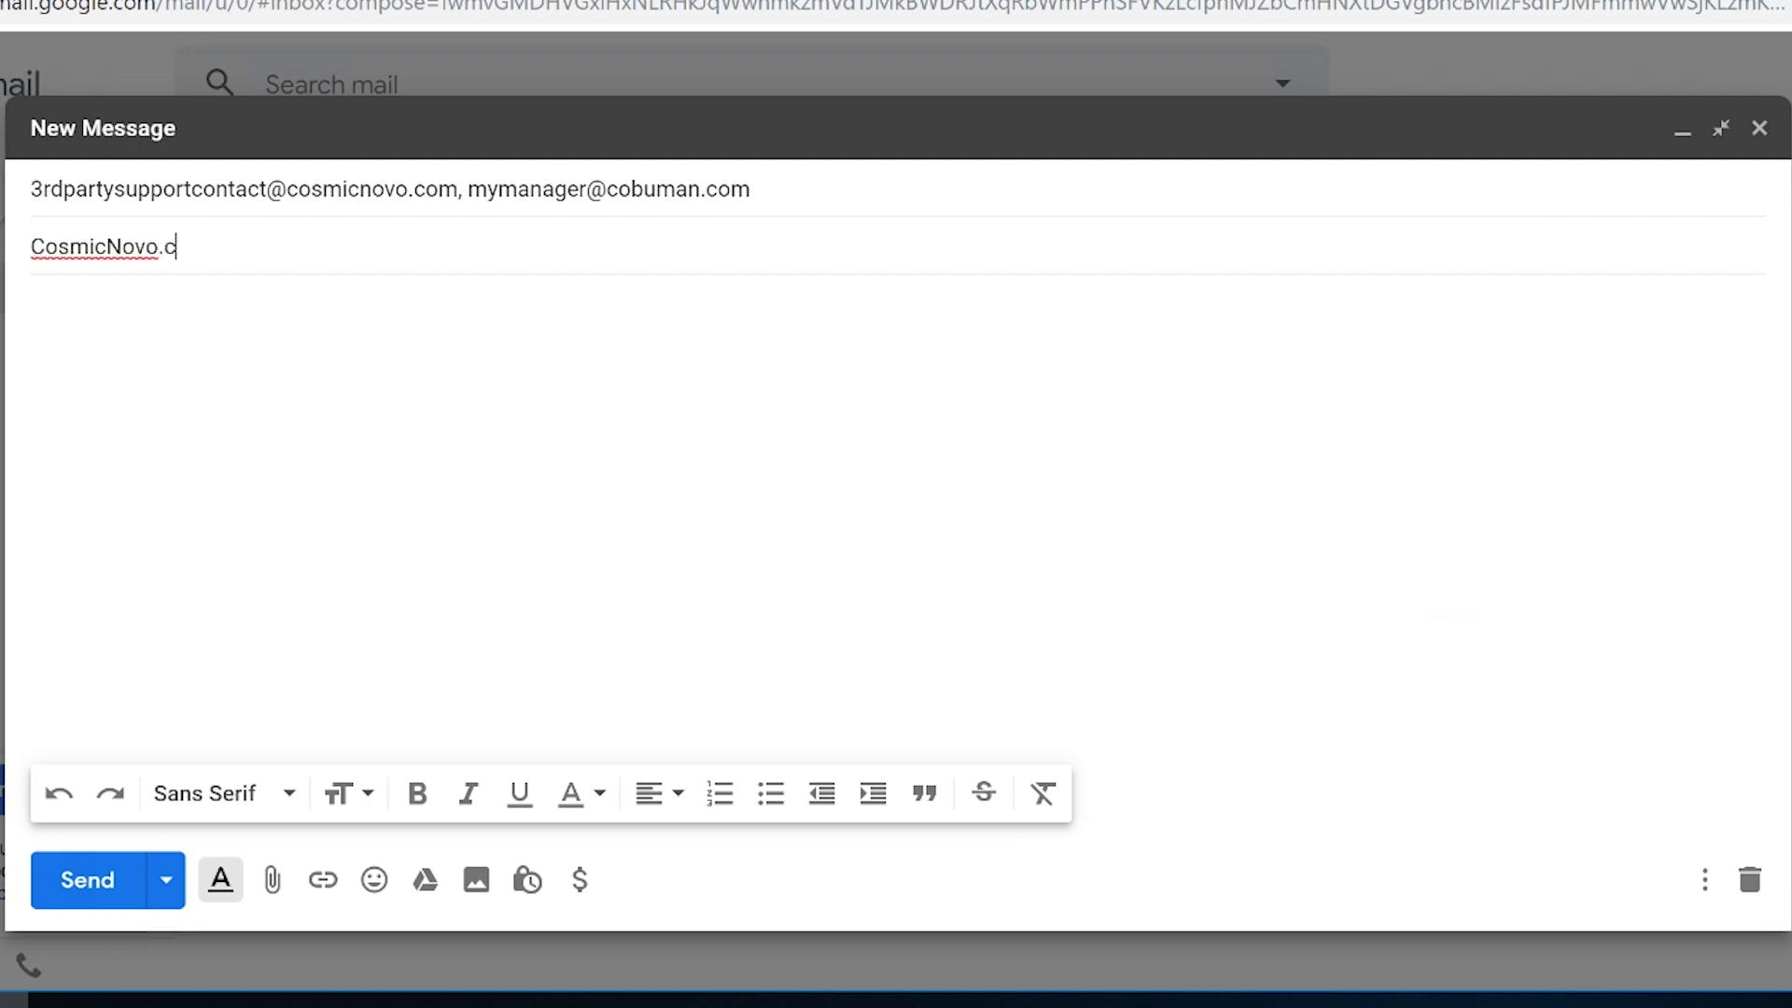
{"action": "type", "text": "om is down."}
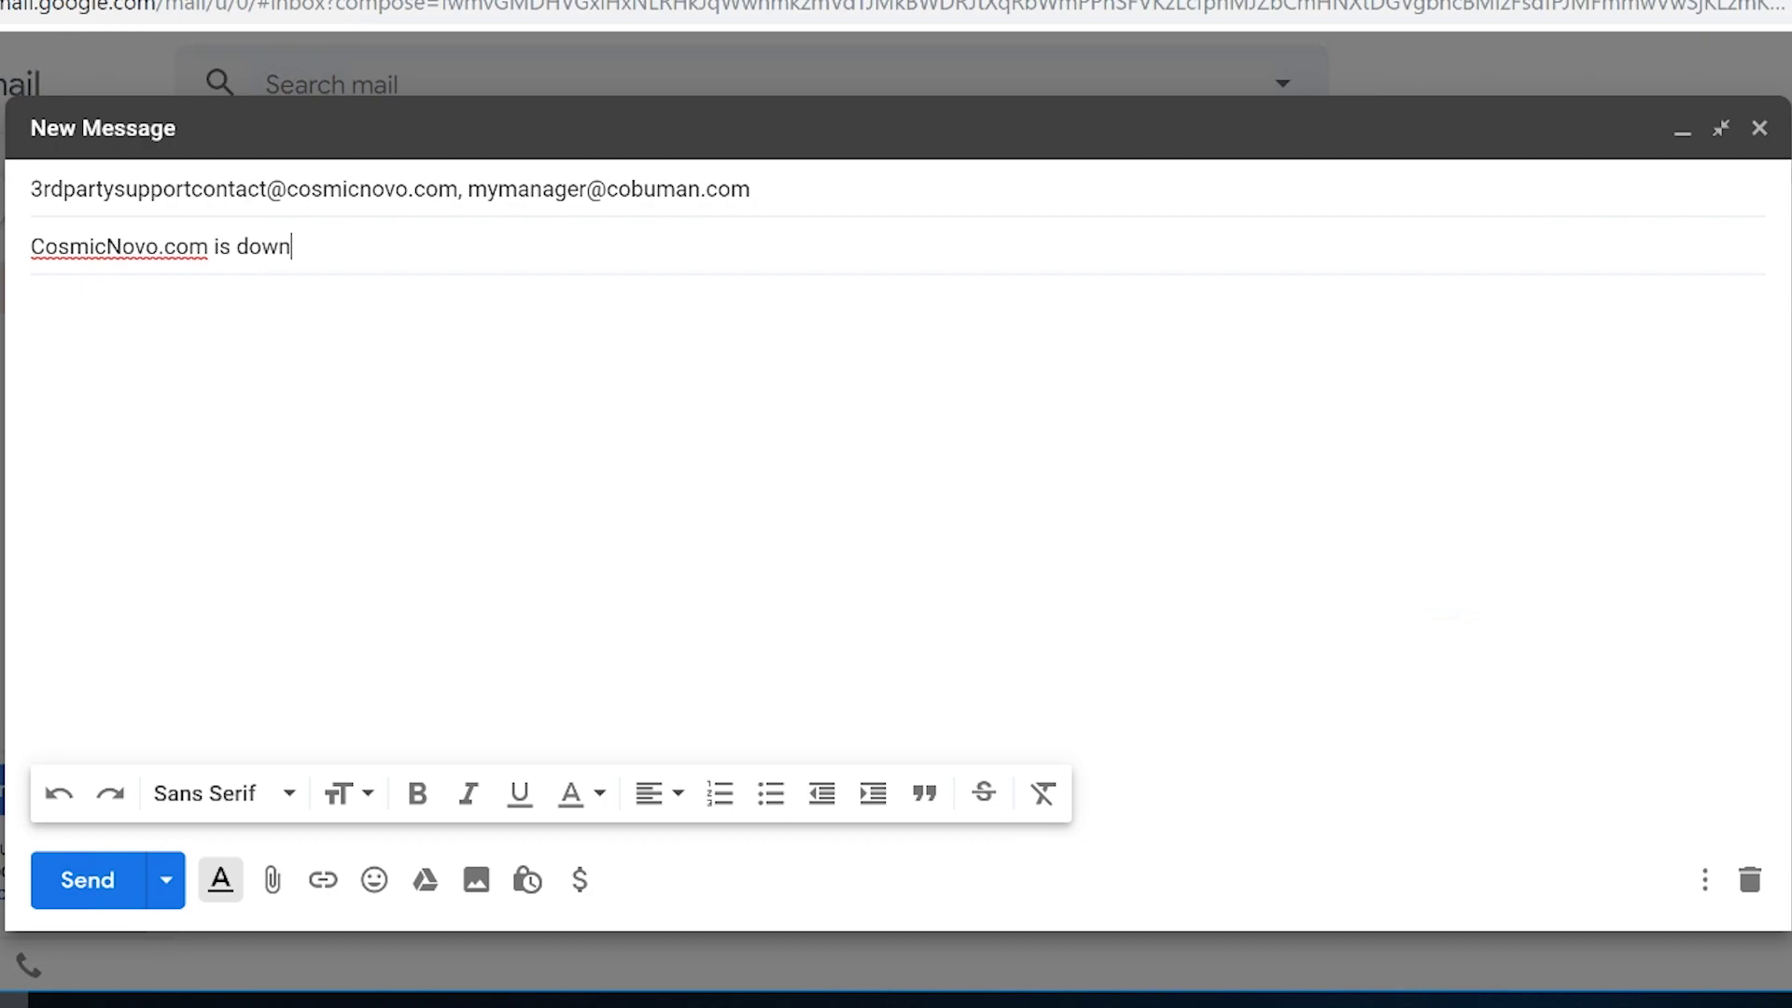
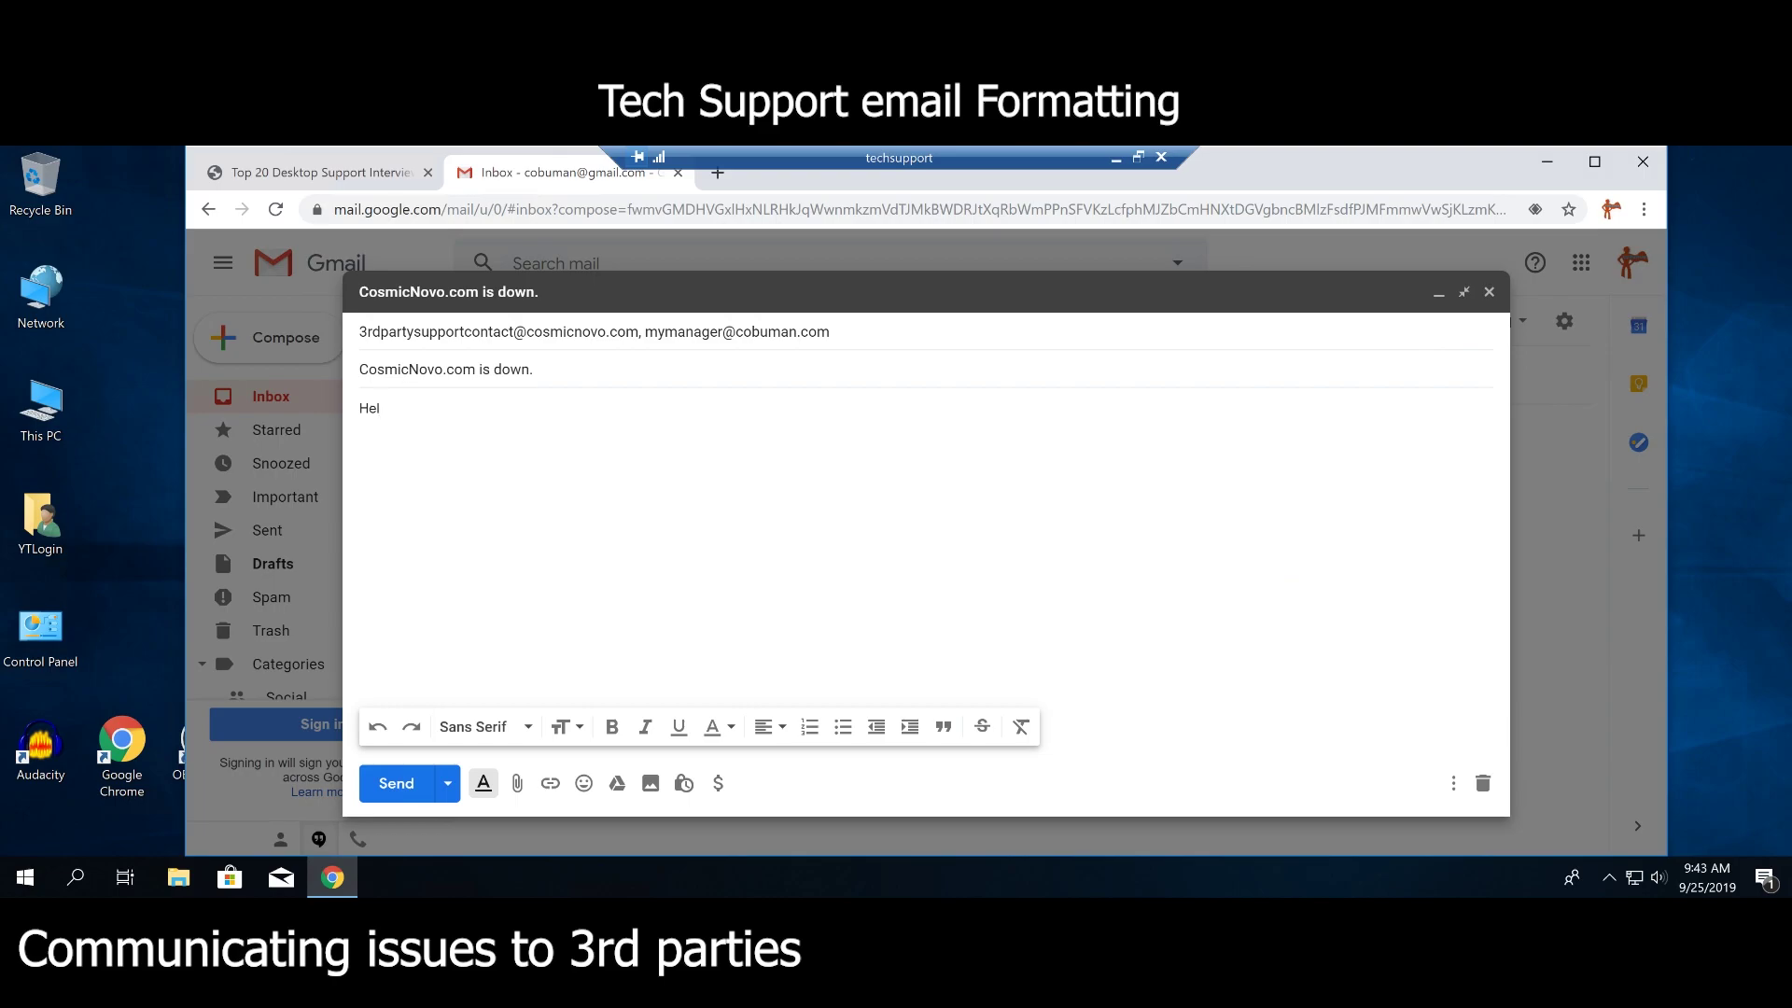
Add an introduction with the sender's name 'with PC support at "this location".' and select the placeholder.
{"action": "key", "text": "Return"}
{"action": "key", "text": "Return"}
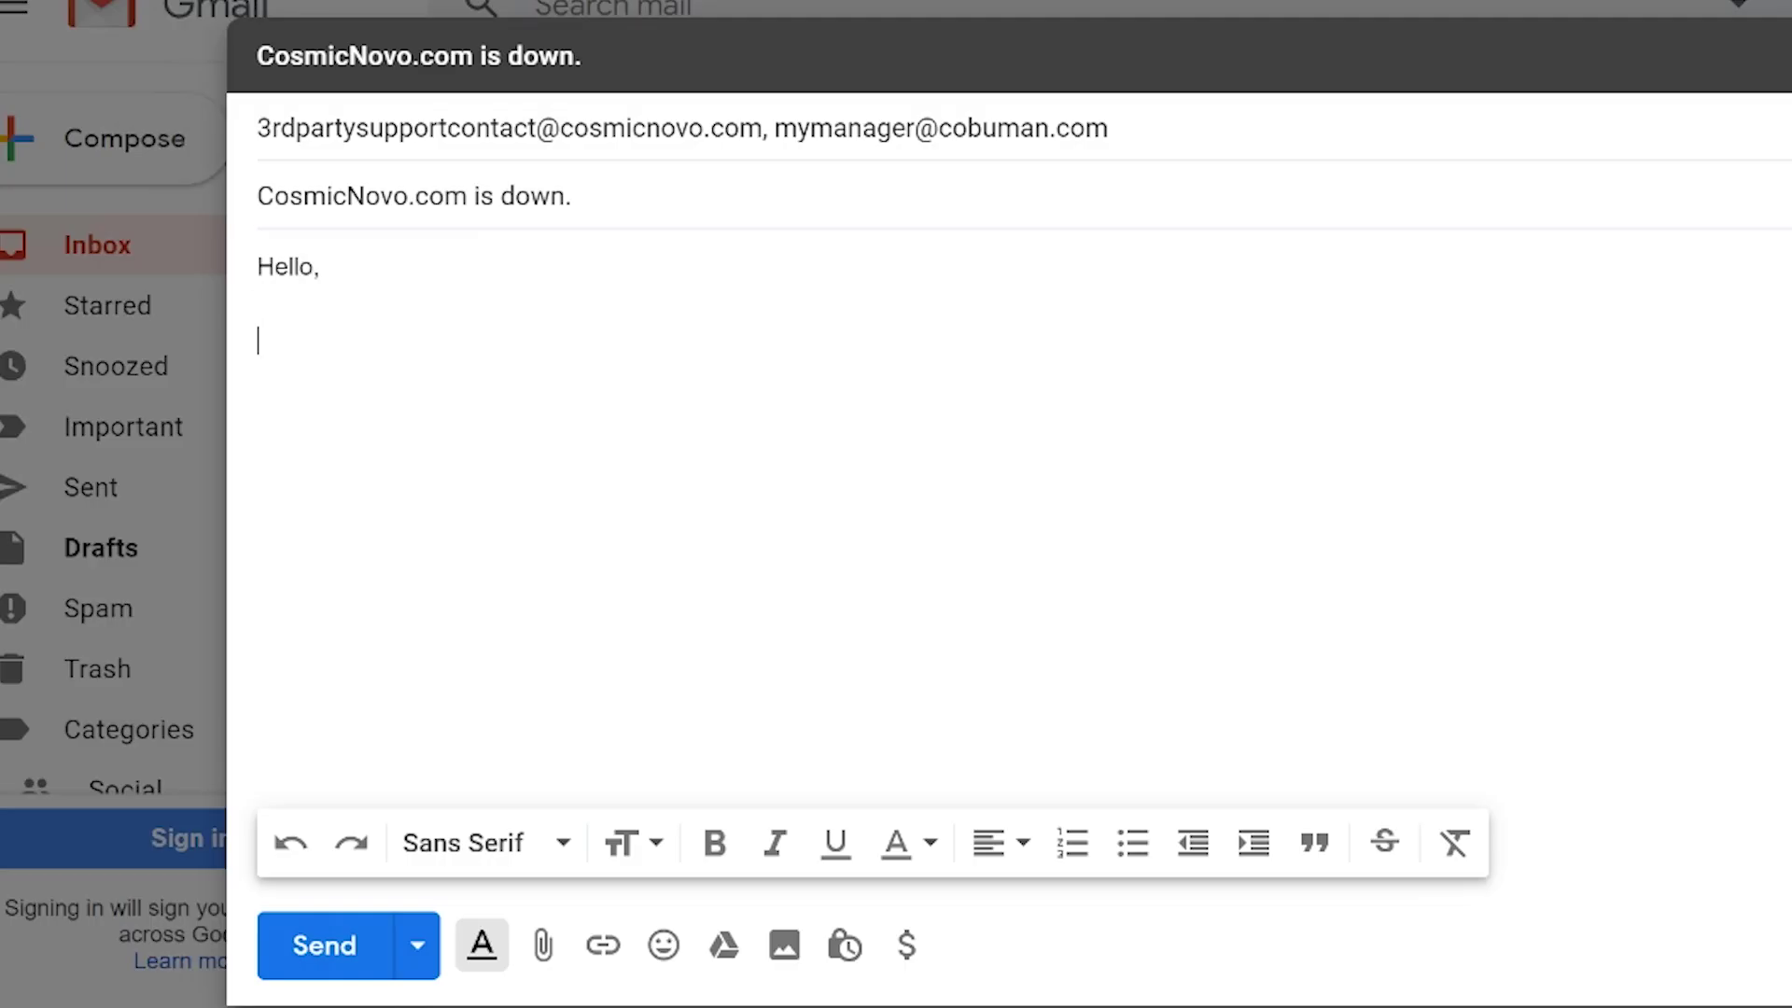
{"action": "type", "text": "My name is Ervin with PC support at"}
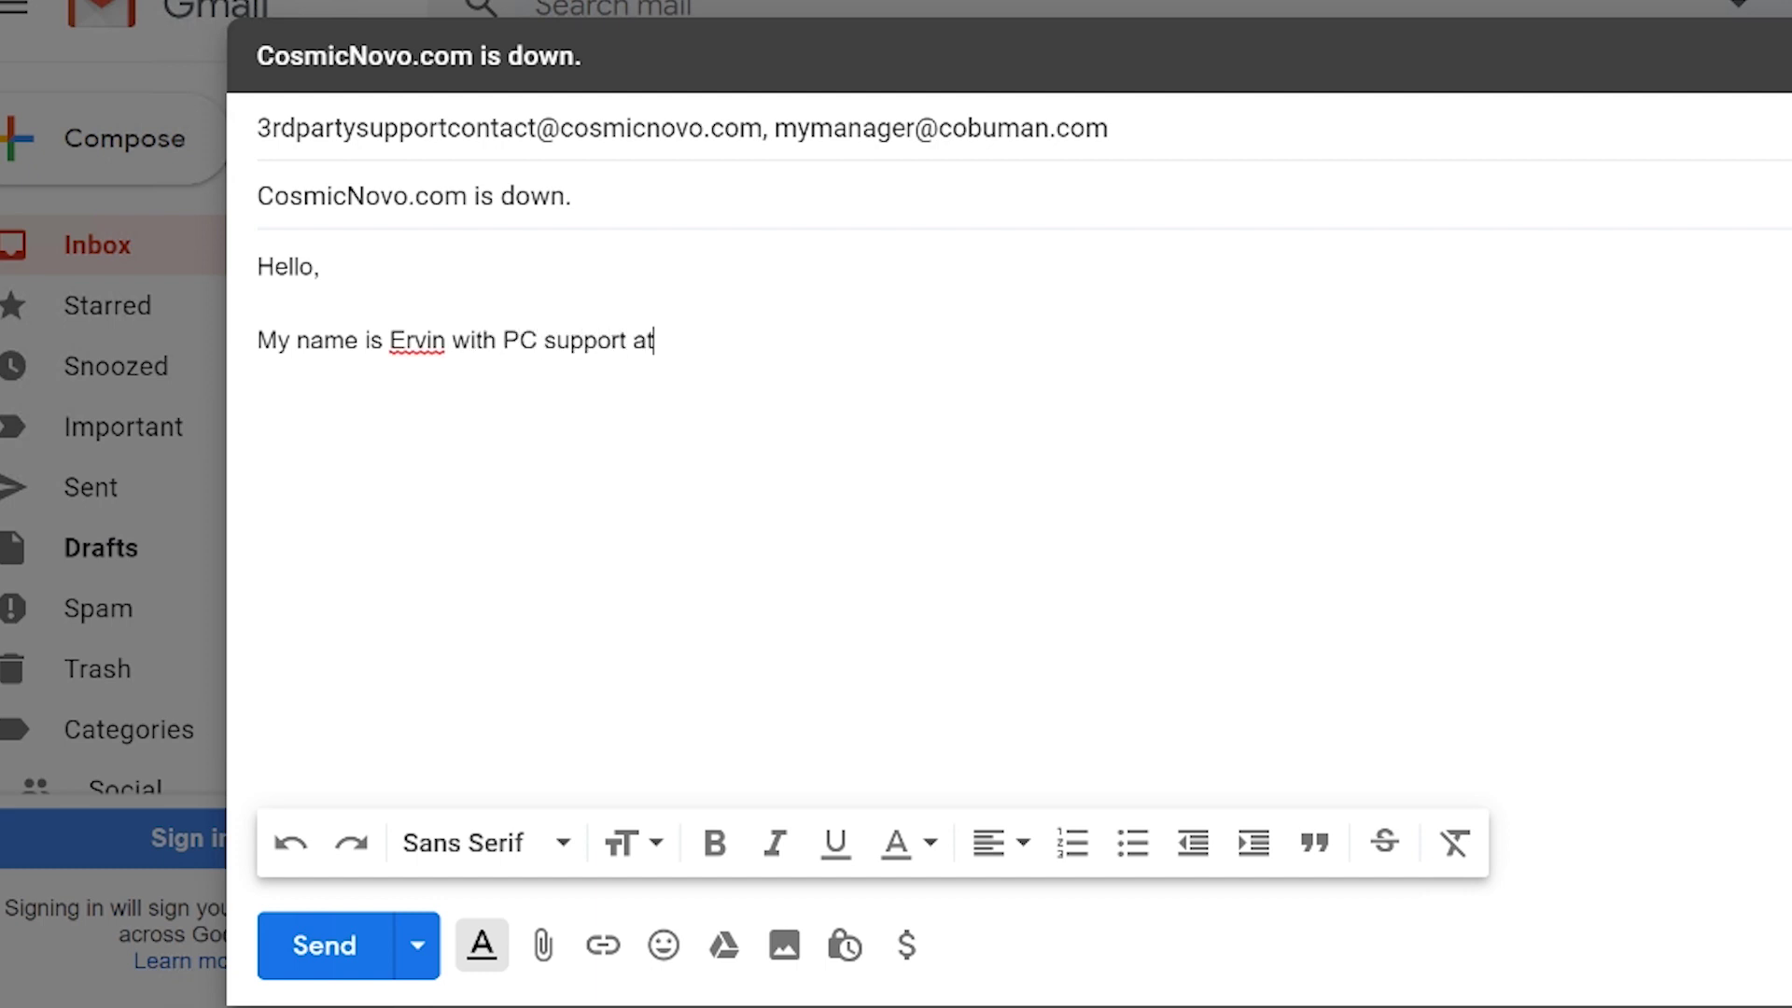
{"action": "type", "text": " \"this location\""}
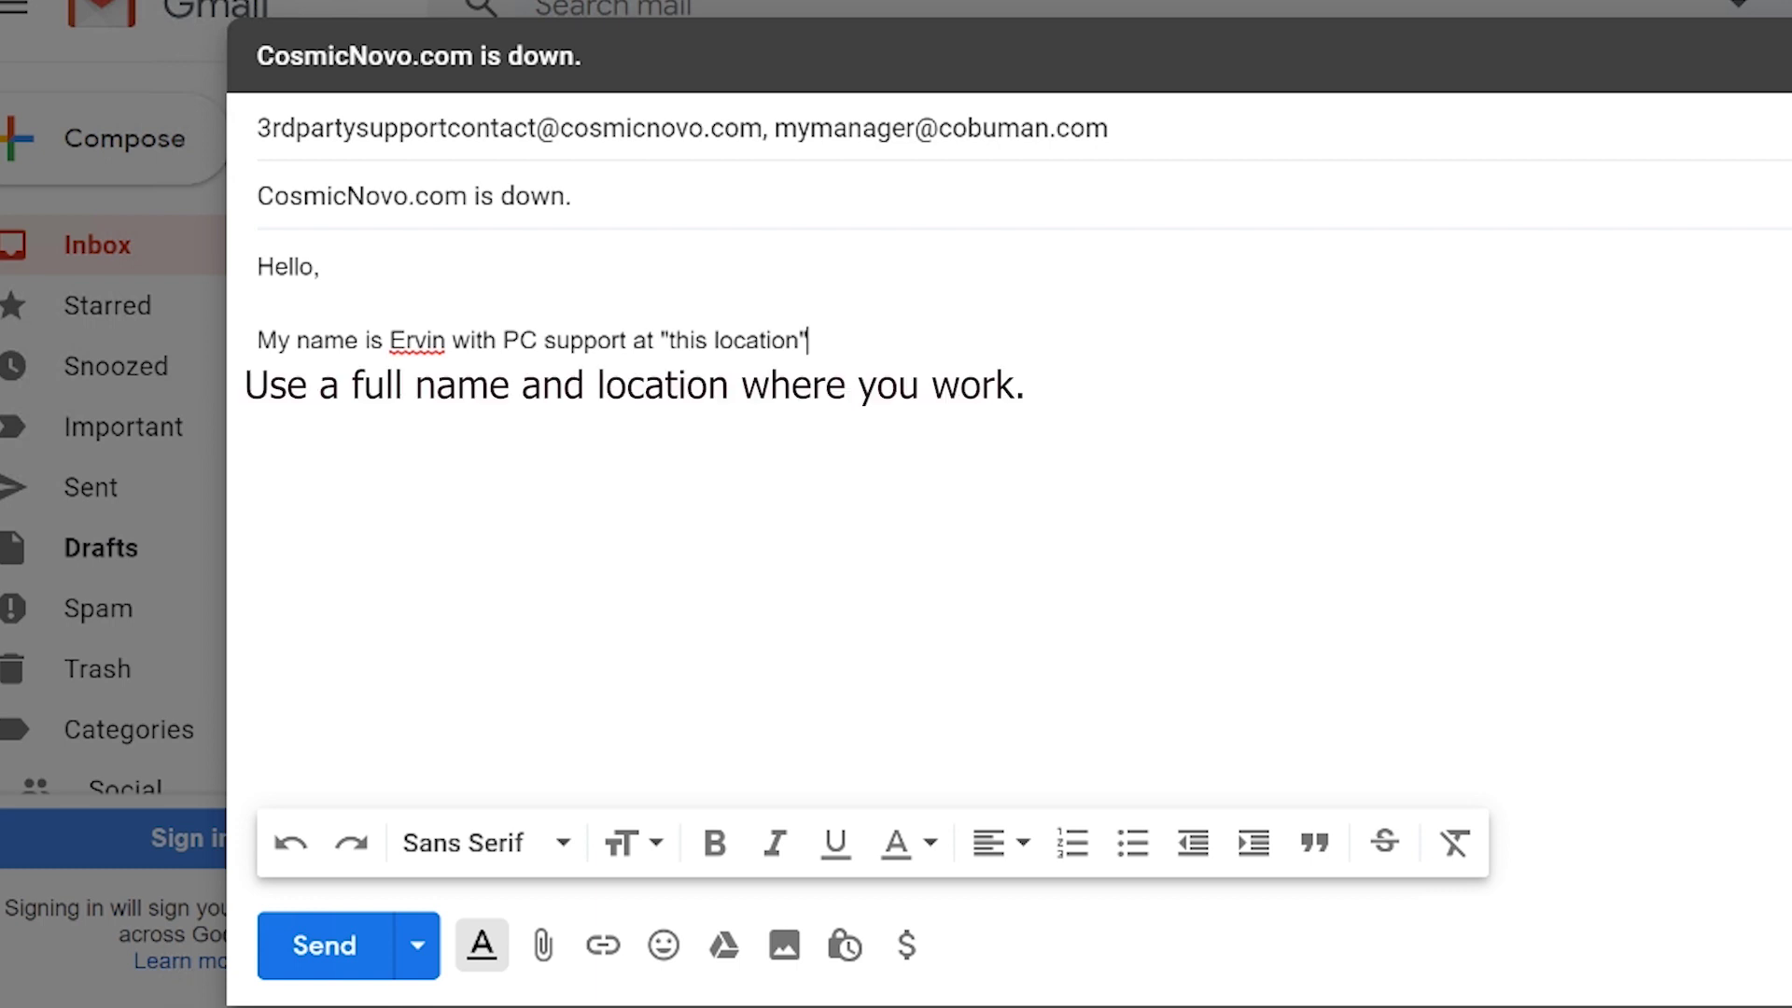
{"action": "type", "text": "."}
{"action": "key", "text": "Left"}
{"action": "key", "text": "Left"}
{"action": "key", "text": "shift+Left"}
{"action": "key", "text": "shift+Left"}
{"action": "key", "text": "shift+Left"}
{"action": "key", "text": "shift+Left"}
{"action": "key", "text": "shift+Left"}
{"action": "key", "text": "shift+Left"}
{"action": "key", "text": "shift+Left"}
{"action": "key", "text": "shift+Left"}
{"action": "key", "text": "shift+Left"}
{"action": "key", "text": "shift+Left"}
{"action": "key", "text": "shift+Left"}
{"action": "key", "text": "shift+Left"}
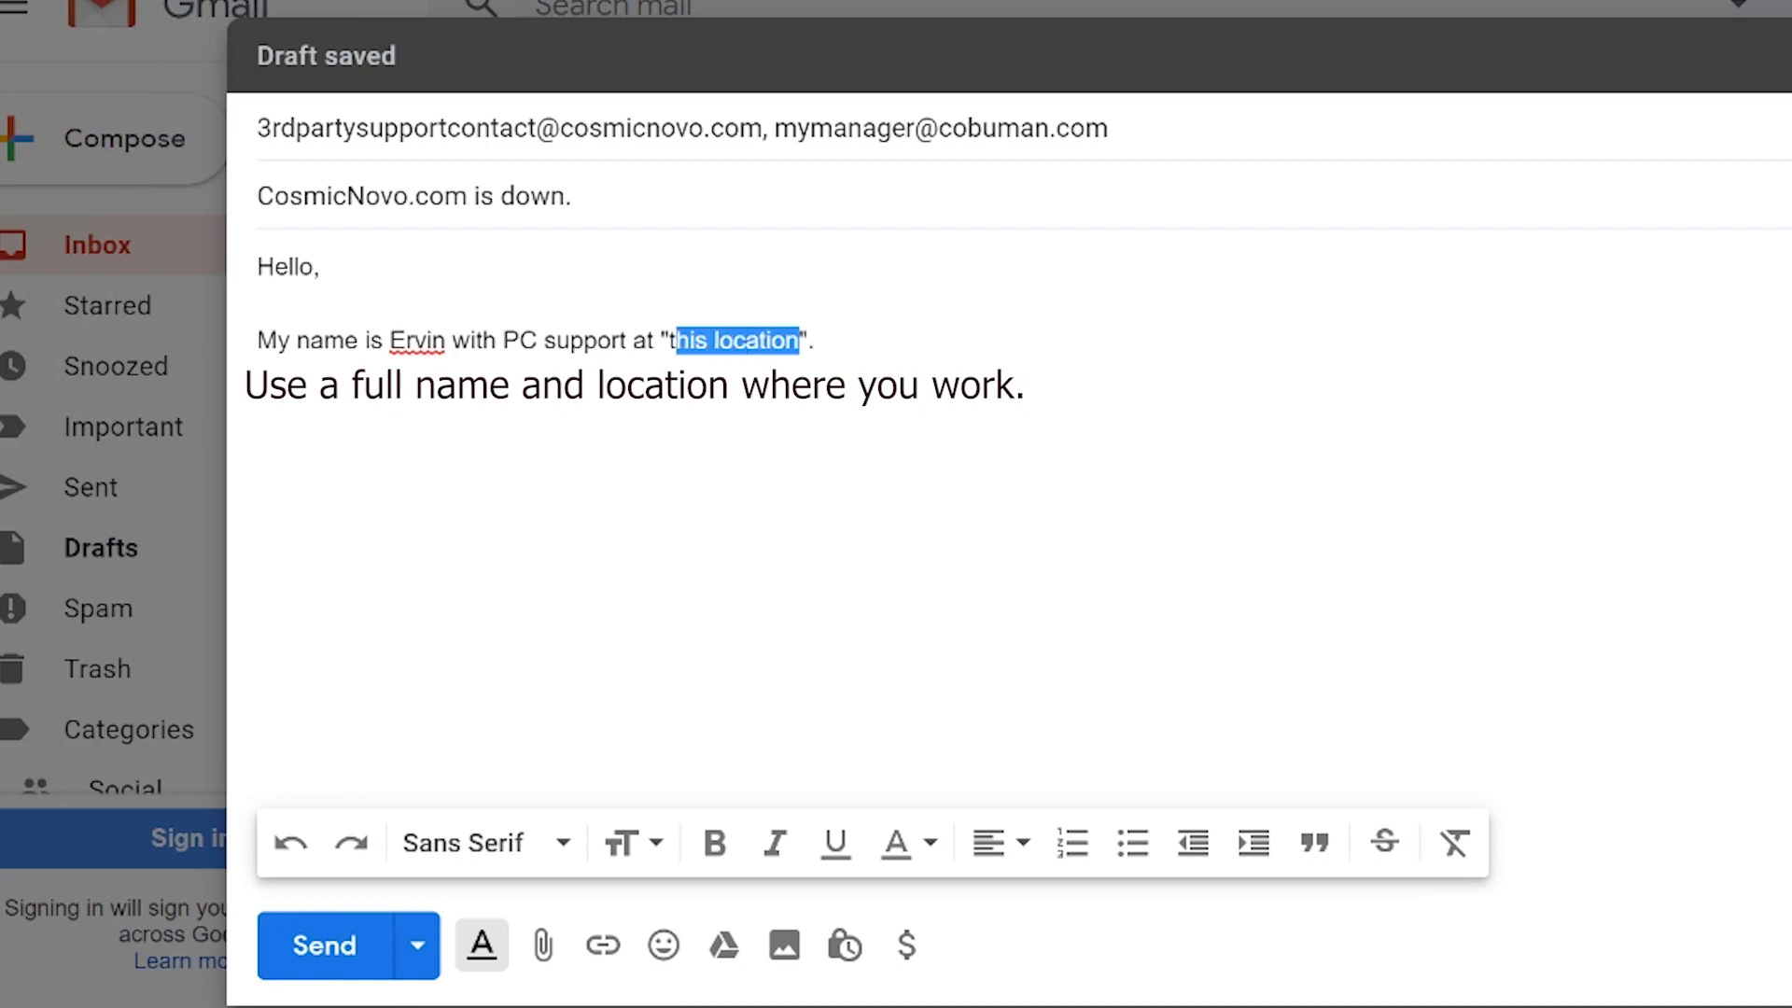
{"action": "key", "text": "shift+Left"}
{"action": "key", "text": "shift+Left"}
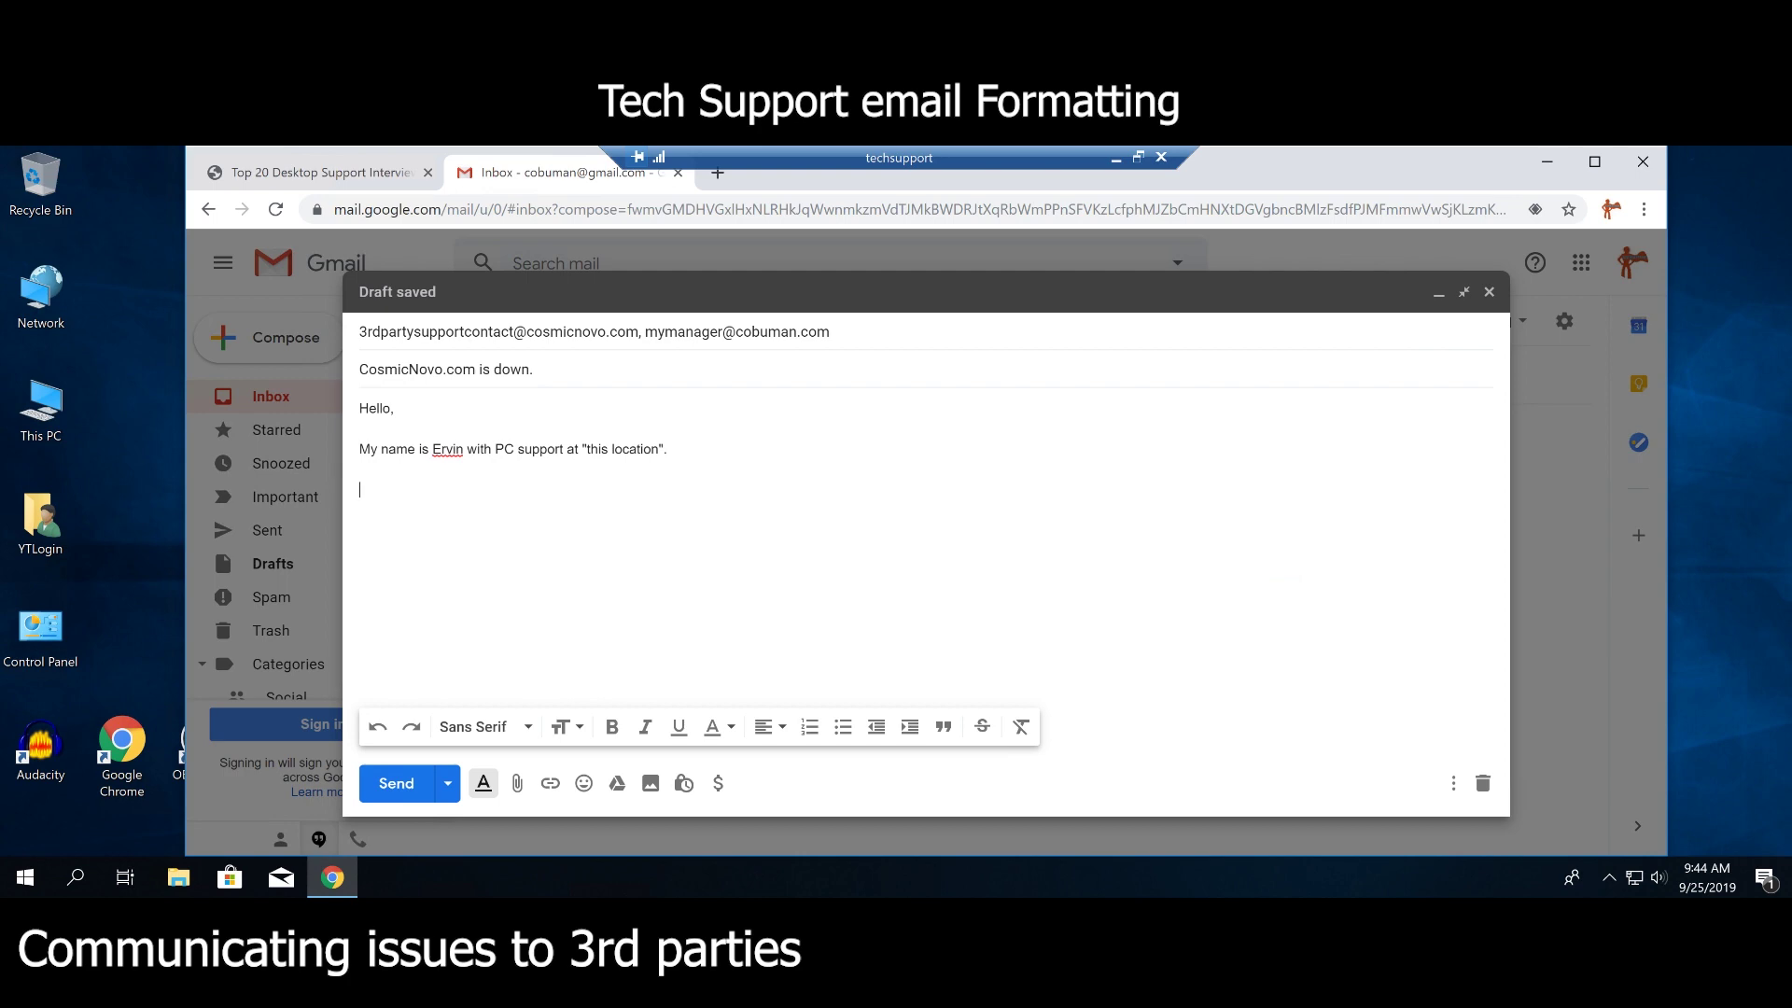
Write 'We have received a report that Cosmicnovo.com is down for all users.'.
{"action": "type", "text": "We "}
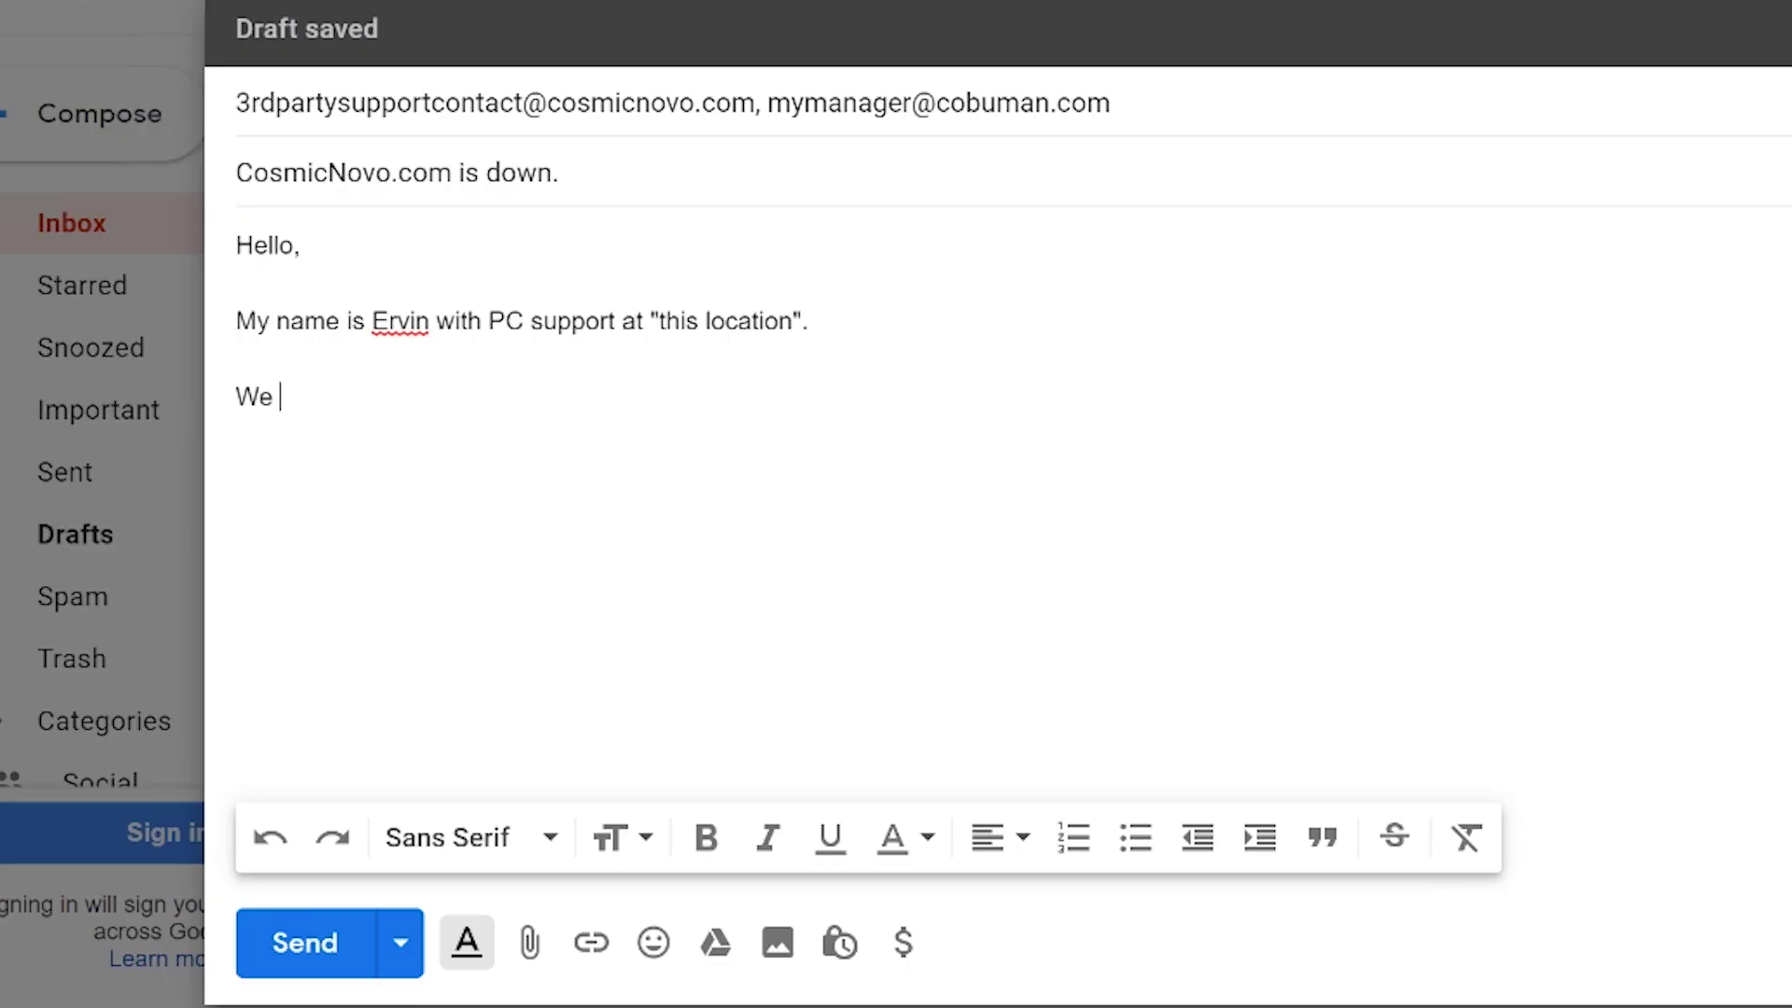
{"action": "type", "text": "have re"}
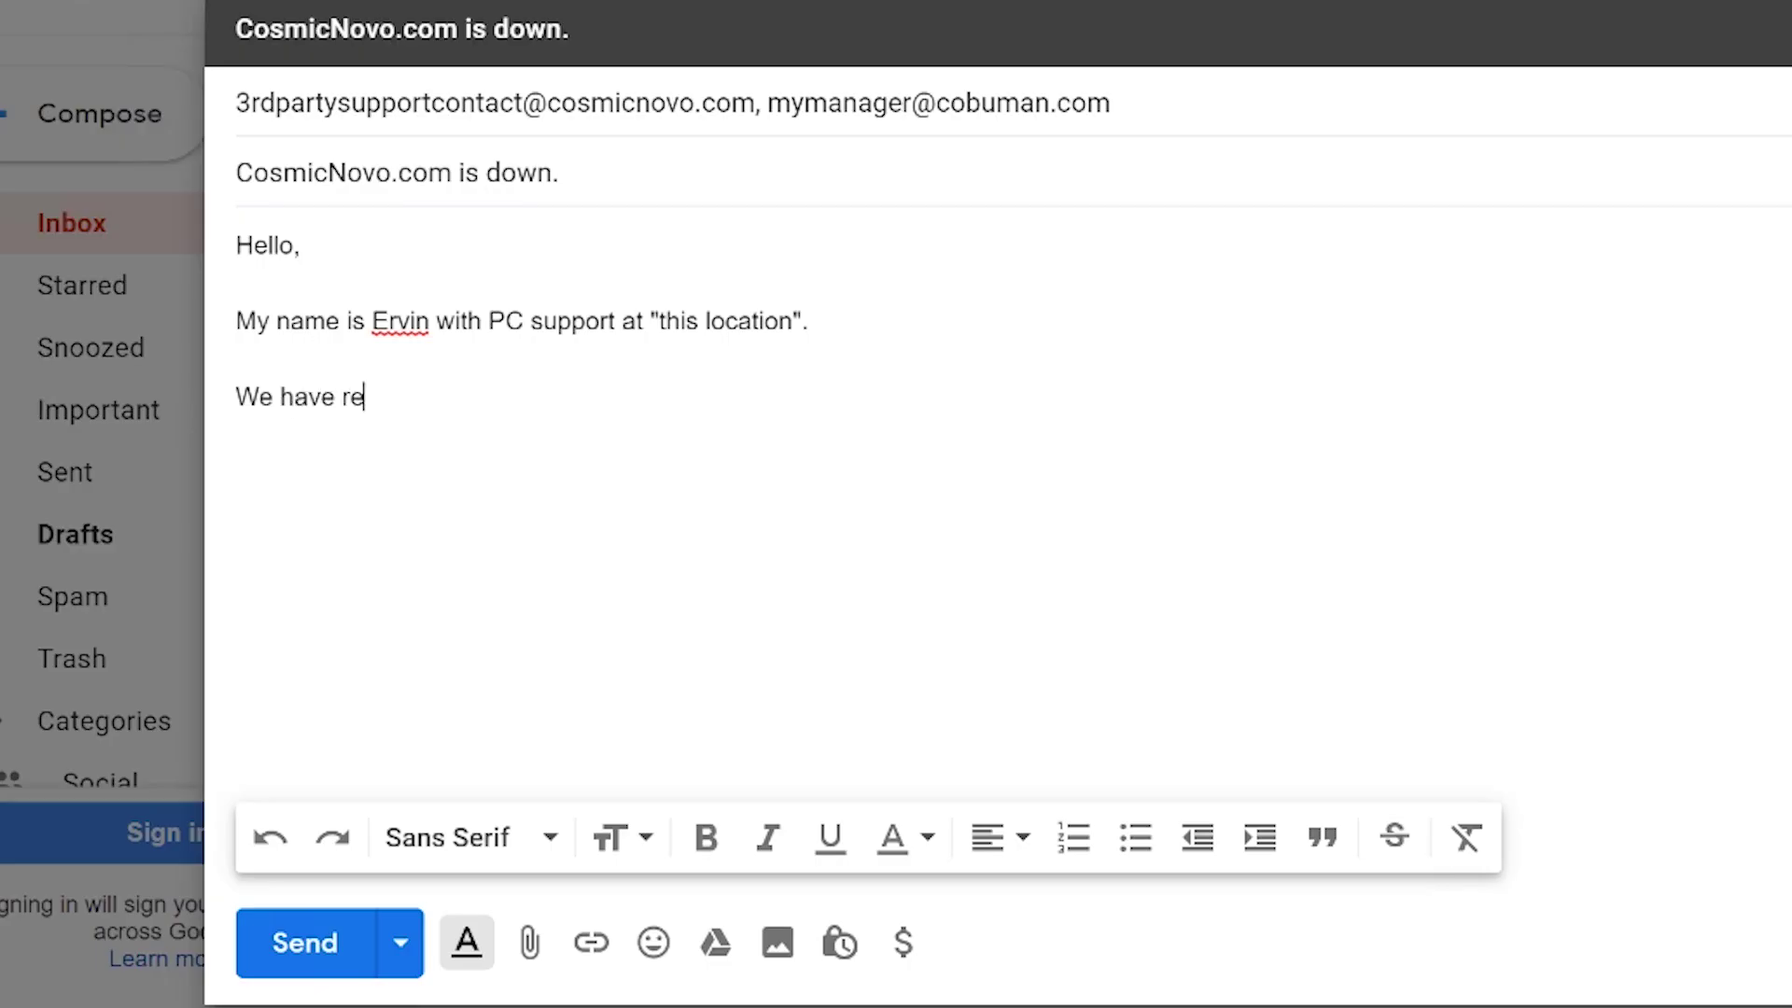
{"action": "type", "text": "ceived a rep"}
{"action": "key", "text": "BackSpace"}
{"action": "type", "text": "eport "}
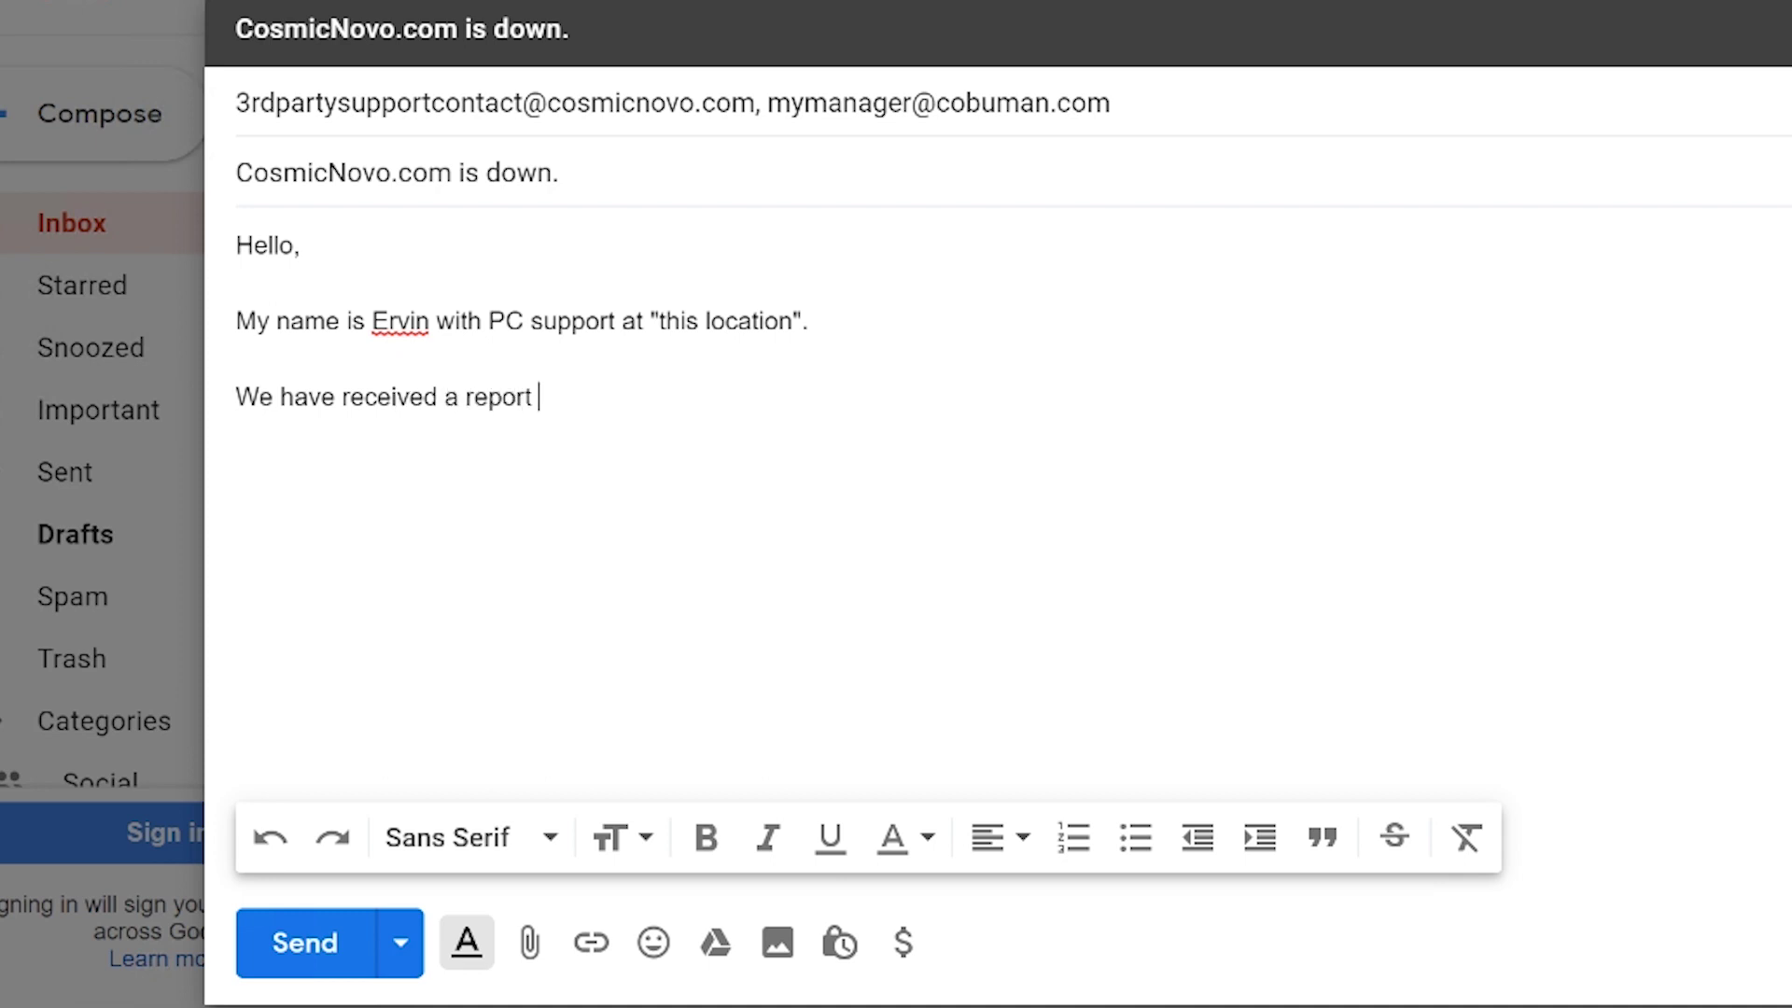
{"action": "type", "text": "that Cosmicnovo.com is "}
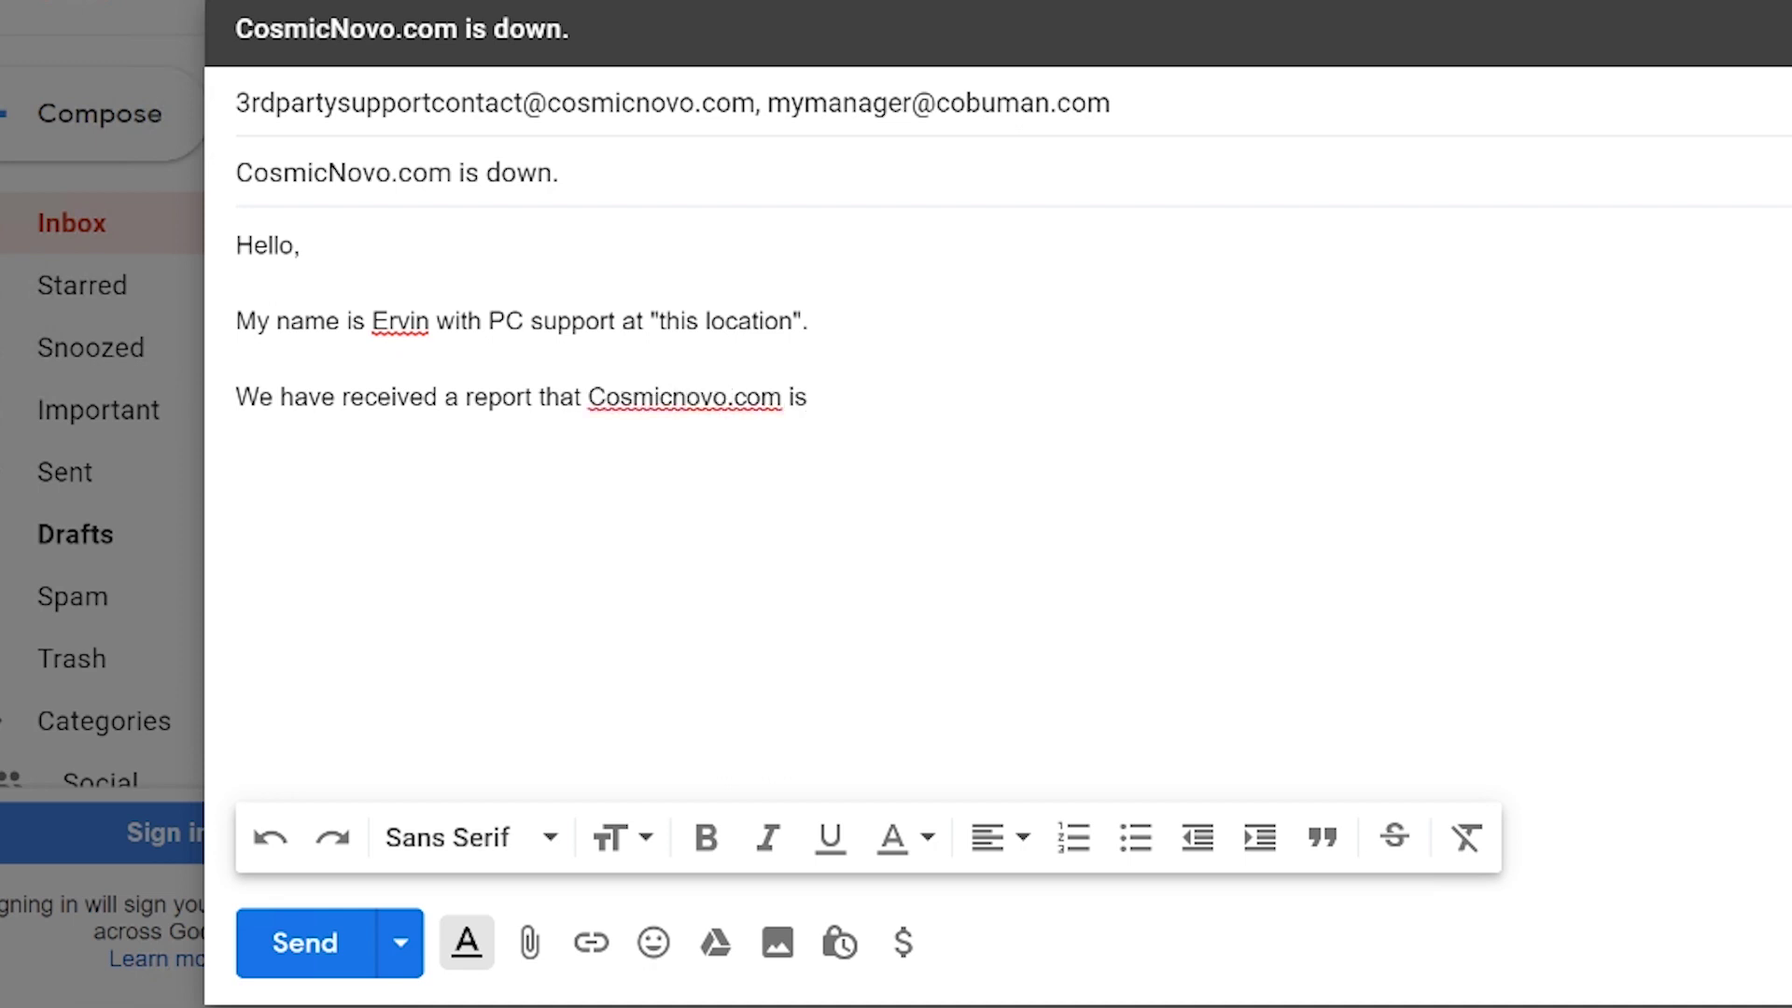
{"action": "type", "text": "not working"}
{"action": "key", "text": "BackSpace"}
{"action": "key", "text": "BackSpace"}
{"action": "key", "text": "BackSpace"}
{"action": "key", "text": "BackSpace"}
{"action": "key", "text": "BackSpace"}
{"action": "key", "text": "BackSpace"}
{"action": "key", "text": "BackSpace"}
{"action": "key", "text": "BackSpace"}
{"action": "key", "text": "BackSpace"}
{"action": "key", "text": "BackSpace"}
{"action": "key", "text": "BackSpace"}
{"action": "type", "text": "down"}
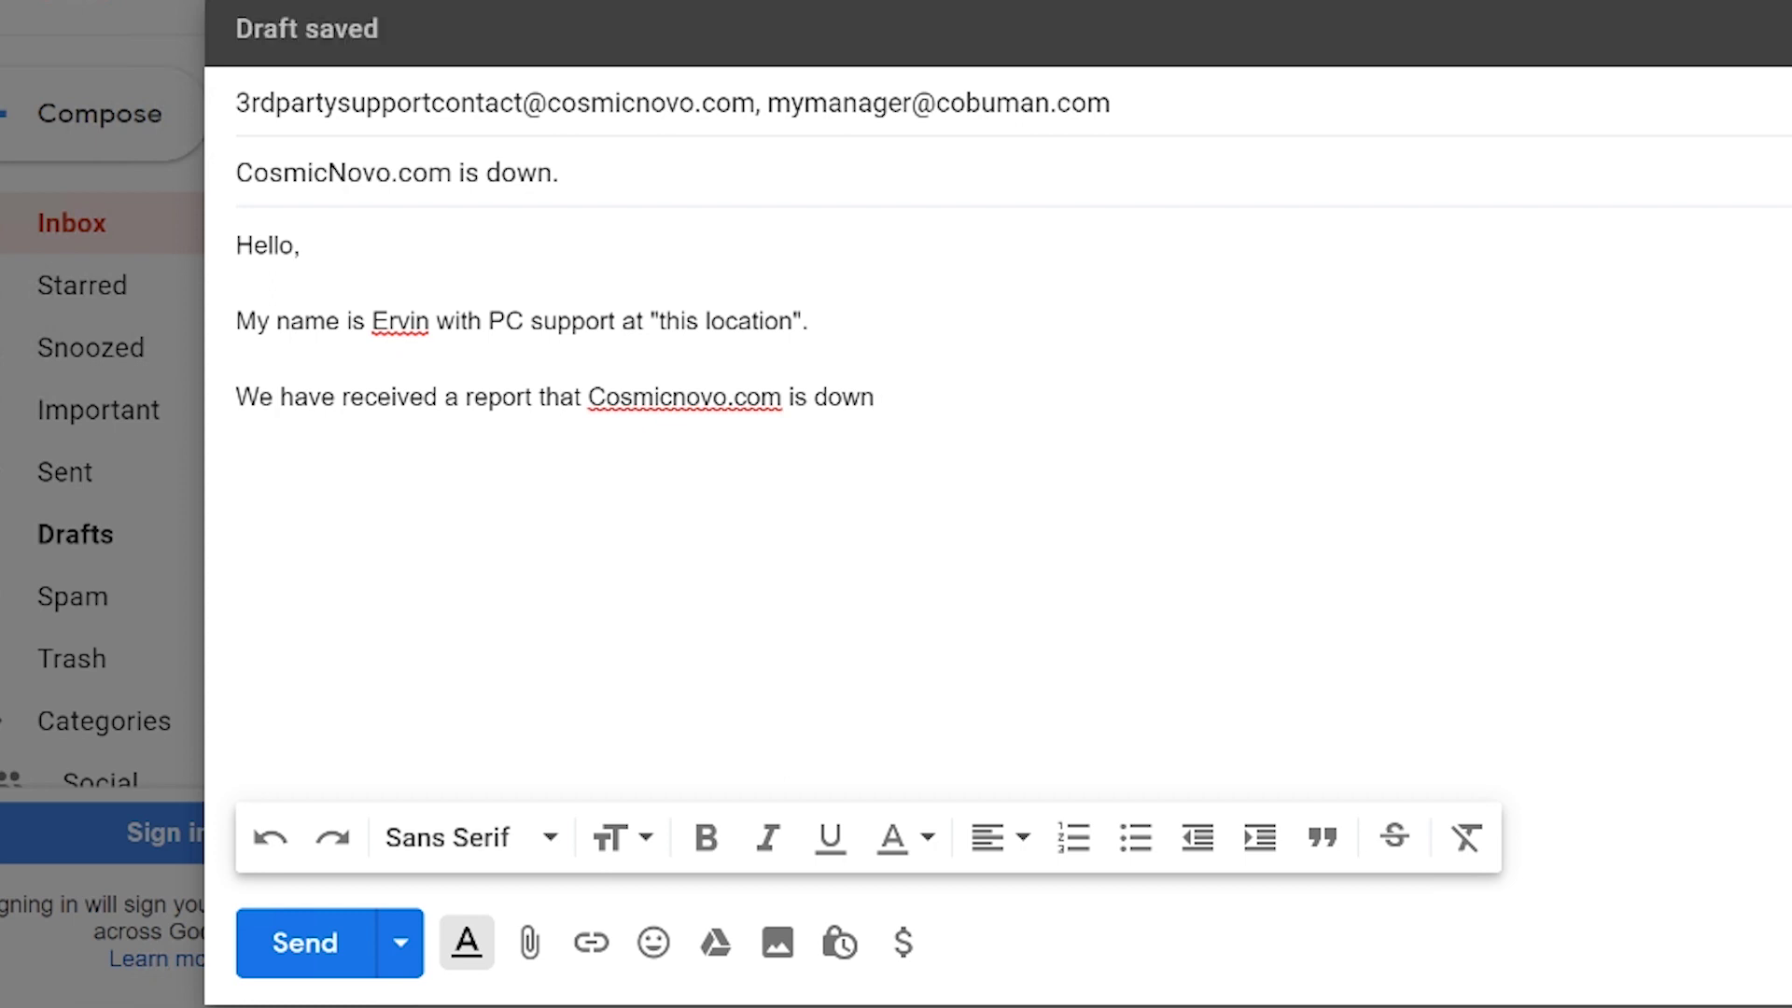
{"action": "type", "text": " for all users."}
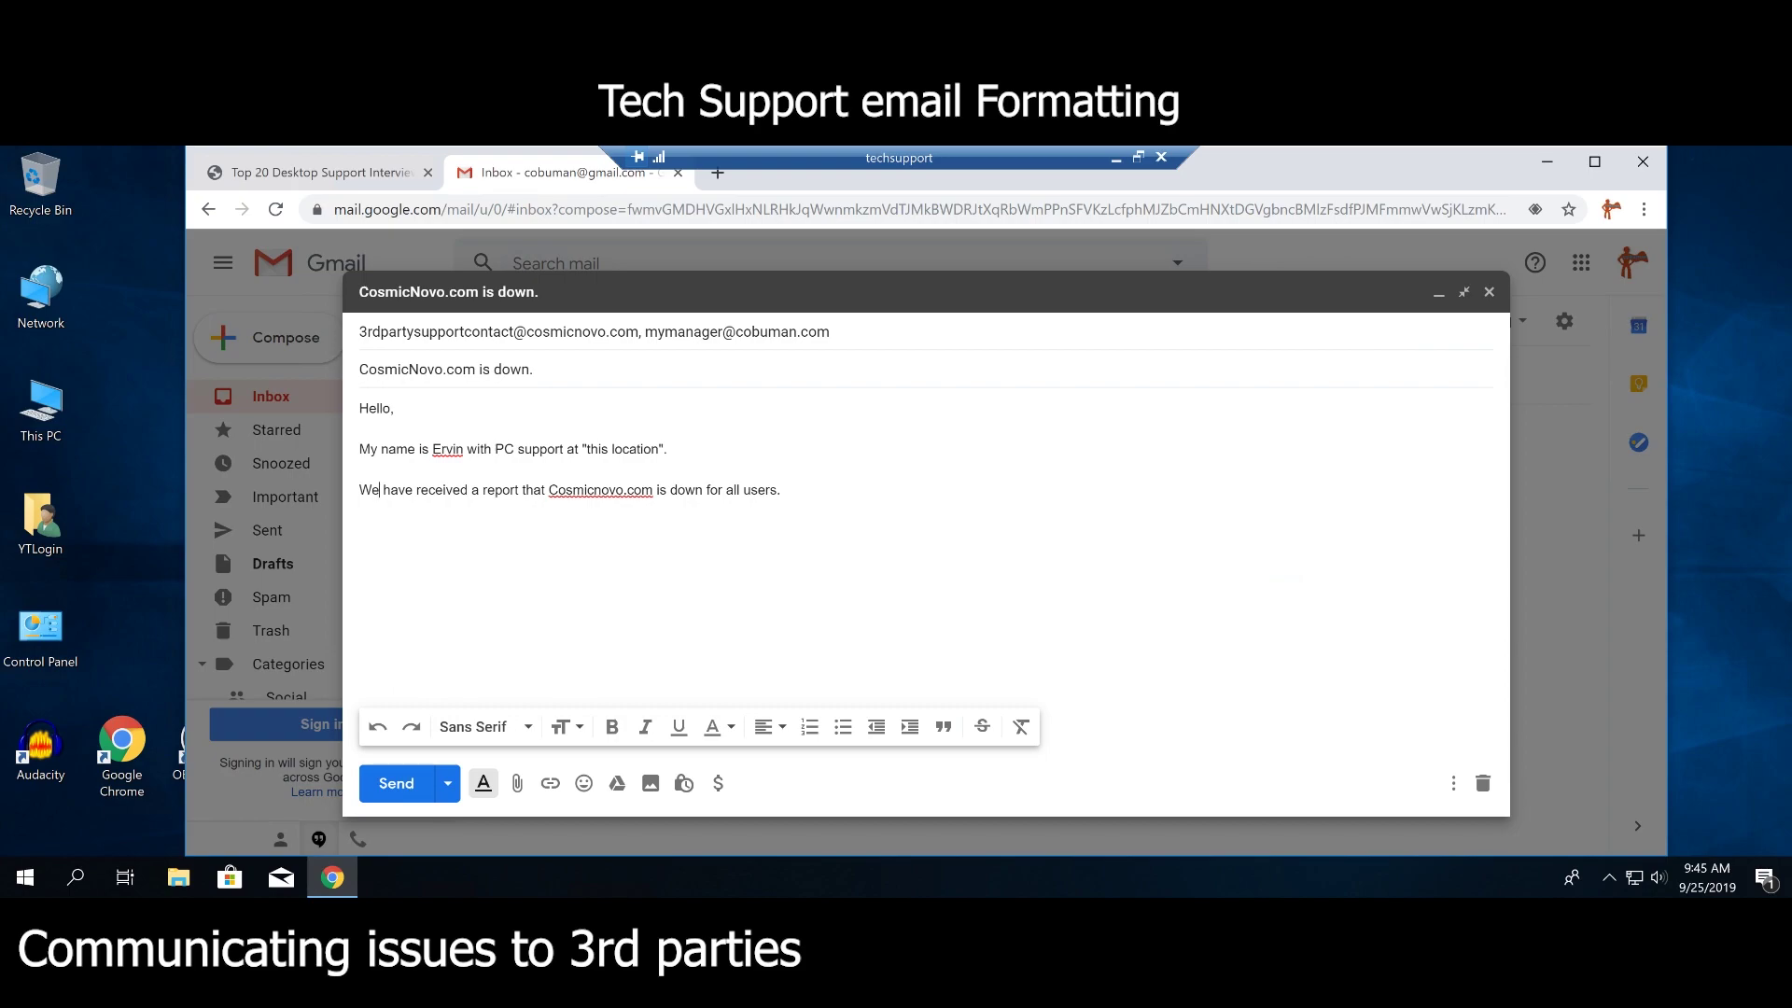
{"action": "key", "text": "ctrl+shift+Left"}
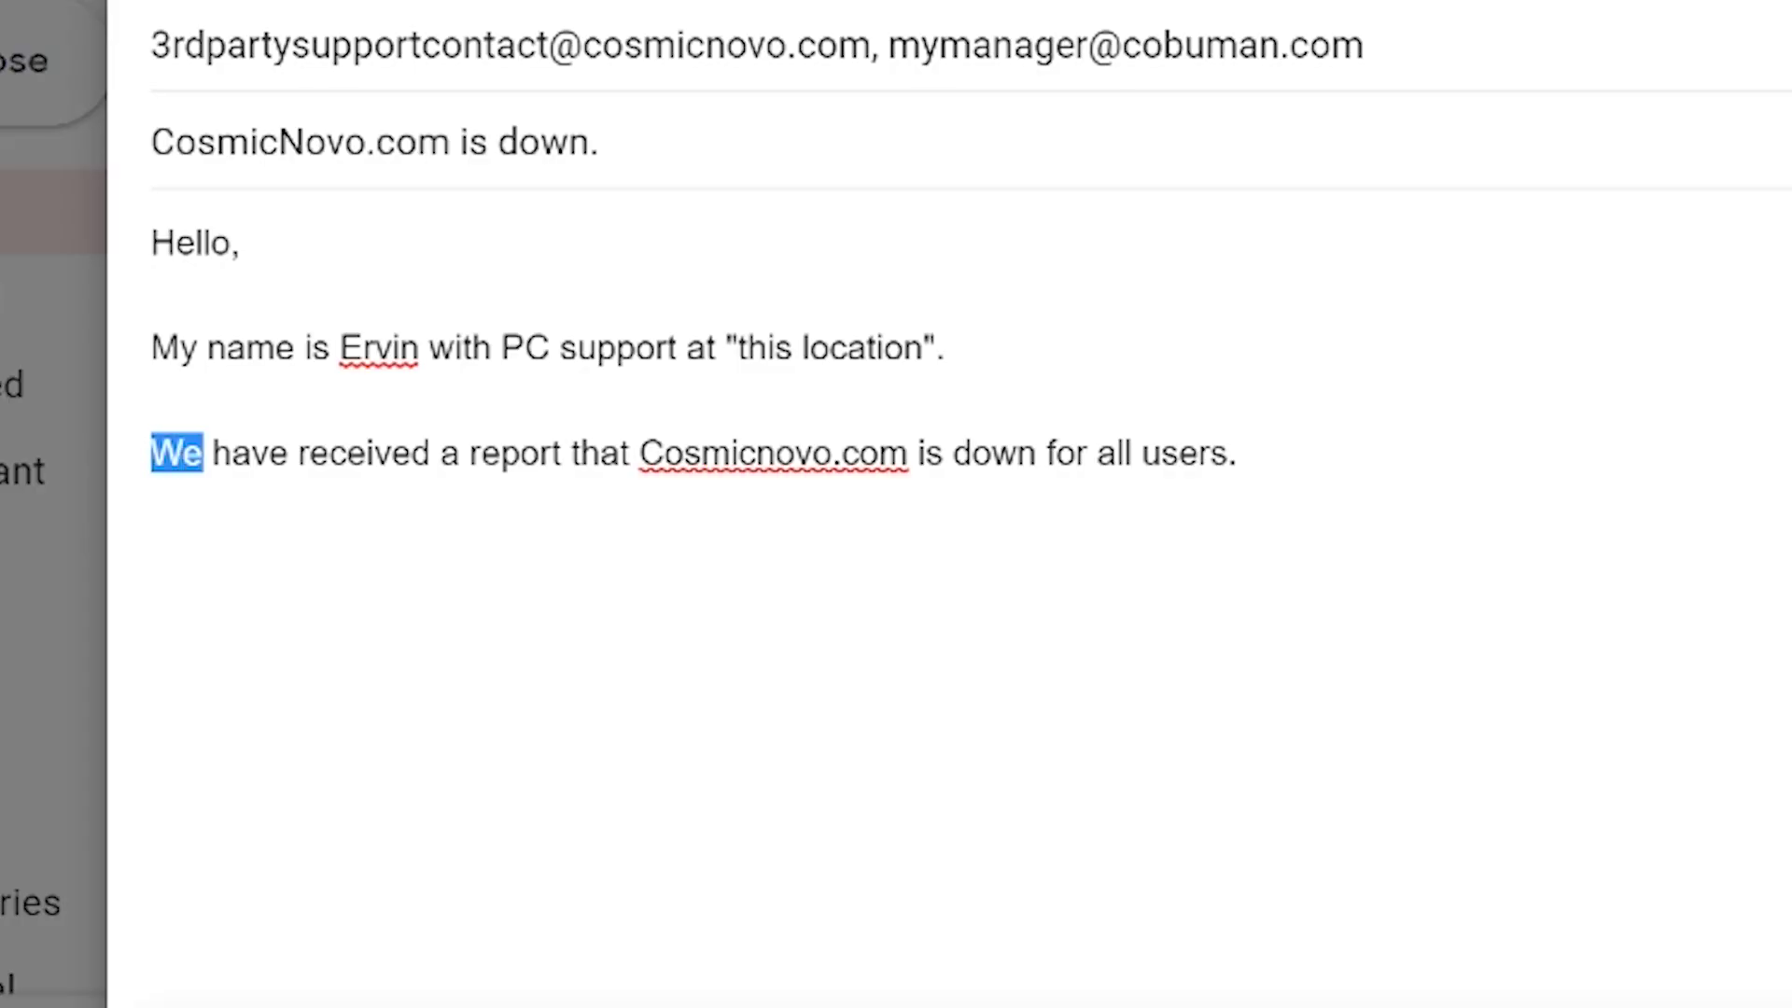
{"action": "key", "text": "ctrl+Right"}
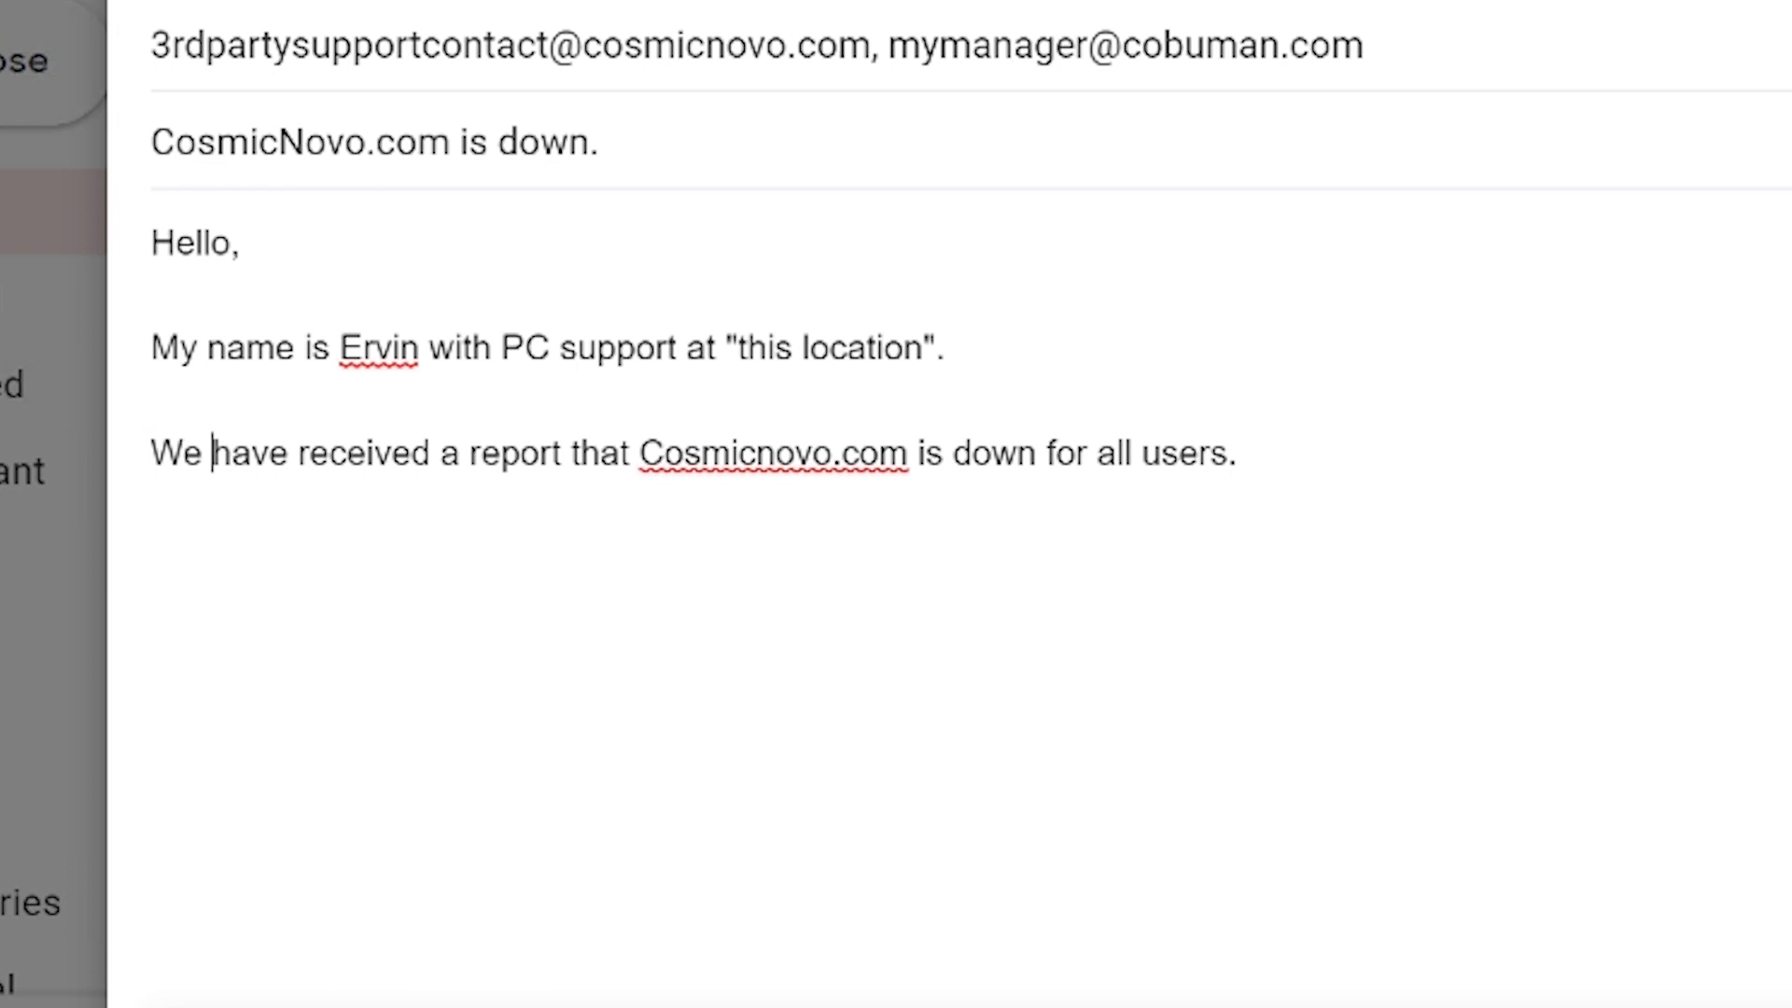
{"action": "key", "text": "shift+Left"}
{"action": "key", "text": "shift+Left"}
{"action": "key", "text": "shift+Left"}
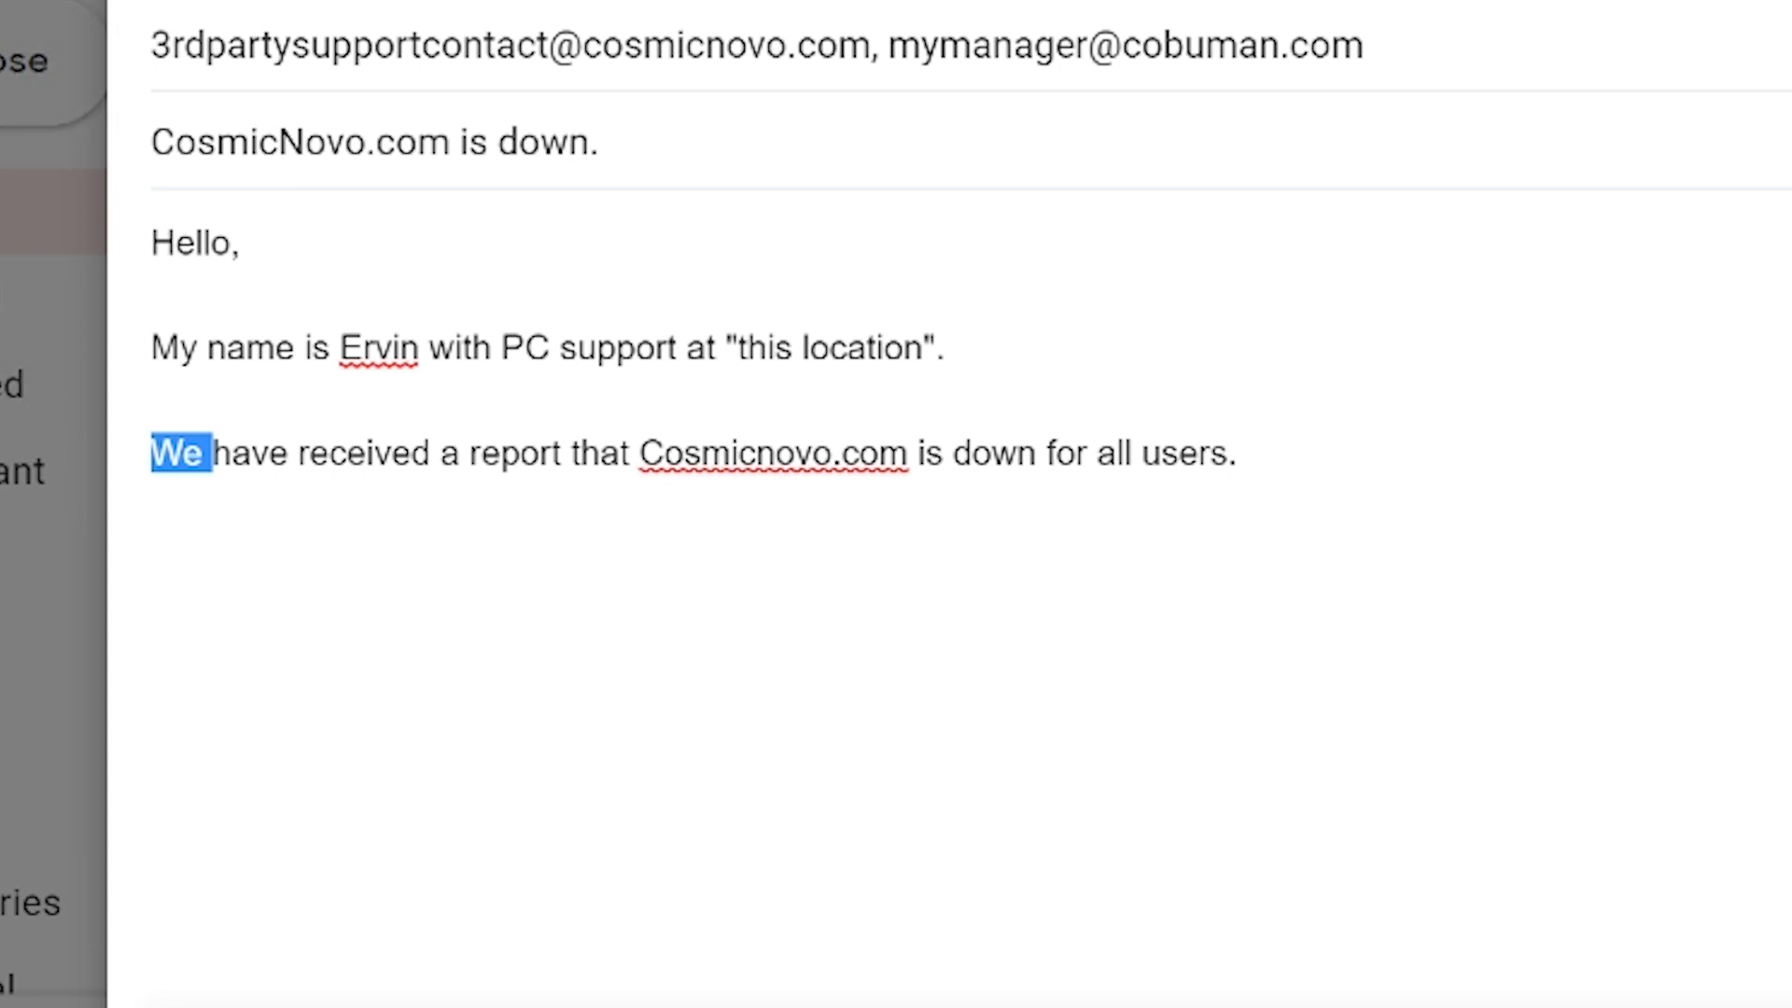
{"action": "left_click", "coordinate": [287, 453]}
{"action": "key", "text": "ctrl+Left"}
{"action": "key", "text": "shift+Left"}
{"action": "key", "text": "shift+Left"}
{"action": "key", "text": "shift+Left"}
{"action": "key", "text": "Up"}
{"action": "key", "text": "Up"}
{"action": "key", "text": "shift+Right"}
{"action": "key", "text": "shift+Right"}
{"action": "key", "text": "shift+Right"}
{"action": "key", "text": "shift+Right"}
{"action": "key", "text": "shift+Right"}
{"action": "key", "text": "shift+Right"}
{"action": "key", "text": "shift+Right"}
{"action": "key", "text": "shift+Right"}
{"action": "key", "text": "shift+Right"}
{"action": "key", "text": "shift+Right"}
{"action": "key", "text": "shift+Right"}
{"action": "key", "text": "shift+Right"}
{"action": "key", "text": "shift+Right"}
{"action": "key", "text": "shift+Right"}
{"action": "key", "text": "shift+Right"}
{"action": "key", "text": "shift+Right"}
{"action": "key", "text": "shift+Right"}
{"action": "key", "text": "shift+Right"}
{"action": "key", "text": "shift+Right"}
{"action": "key", "text": "shift+Right"}
{"action": "key", "text": "shift+Right"}
{"action": "key", "text": "shift+Right"}
{"action": "key", "text": "shift+Right"}
{"action": "key", "text": "shift+Right"}
{"action": "key", "text": "shift+Right"}
{"action": "key", "text": "shift+Right"}
{"action": "key", "text": "shift+Right"}
{"action": "key", "text": "shift+Right"}
{"action": "key", "text": "shift+Right"}
{"action": "key", "text": "shift+Right"}
{"action": "key", "text": "shift+Right"}
{"action": "key", "text": "shift+Right"}
{"action": "key", "text": "shift+Right"}
{"action": "key", "text": "shift+Right"}
{"action": "key", "text": "shift+Right"}
{"action": "key", "text": "shift+Right"}
{"action": "key", "text": "shift+Right"}
{"action": "key", "text": "Left"}
{"action": "key", "text": "shift+End"}
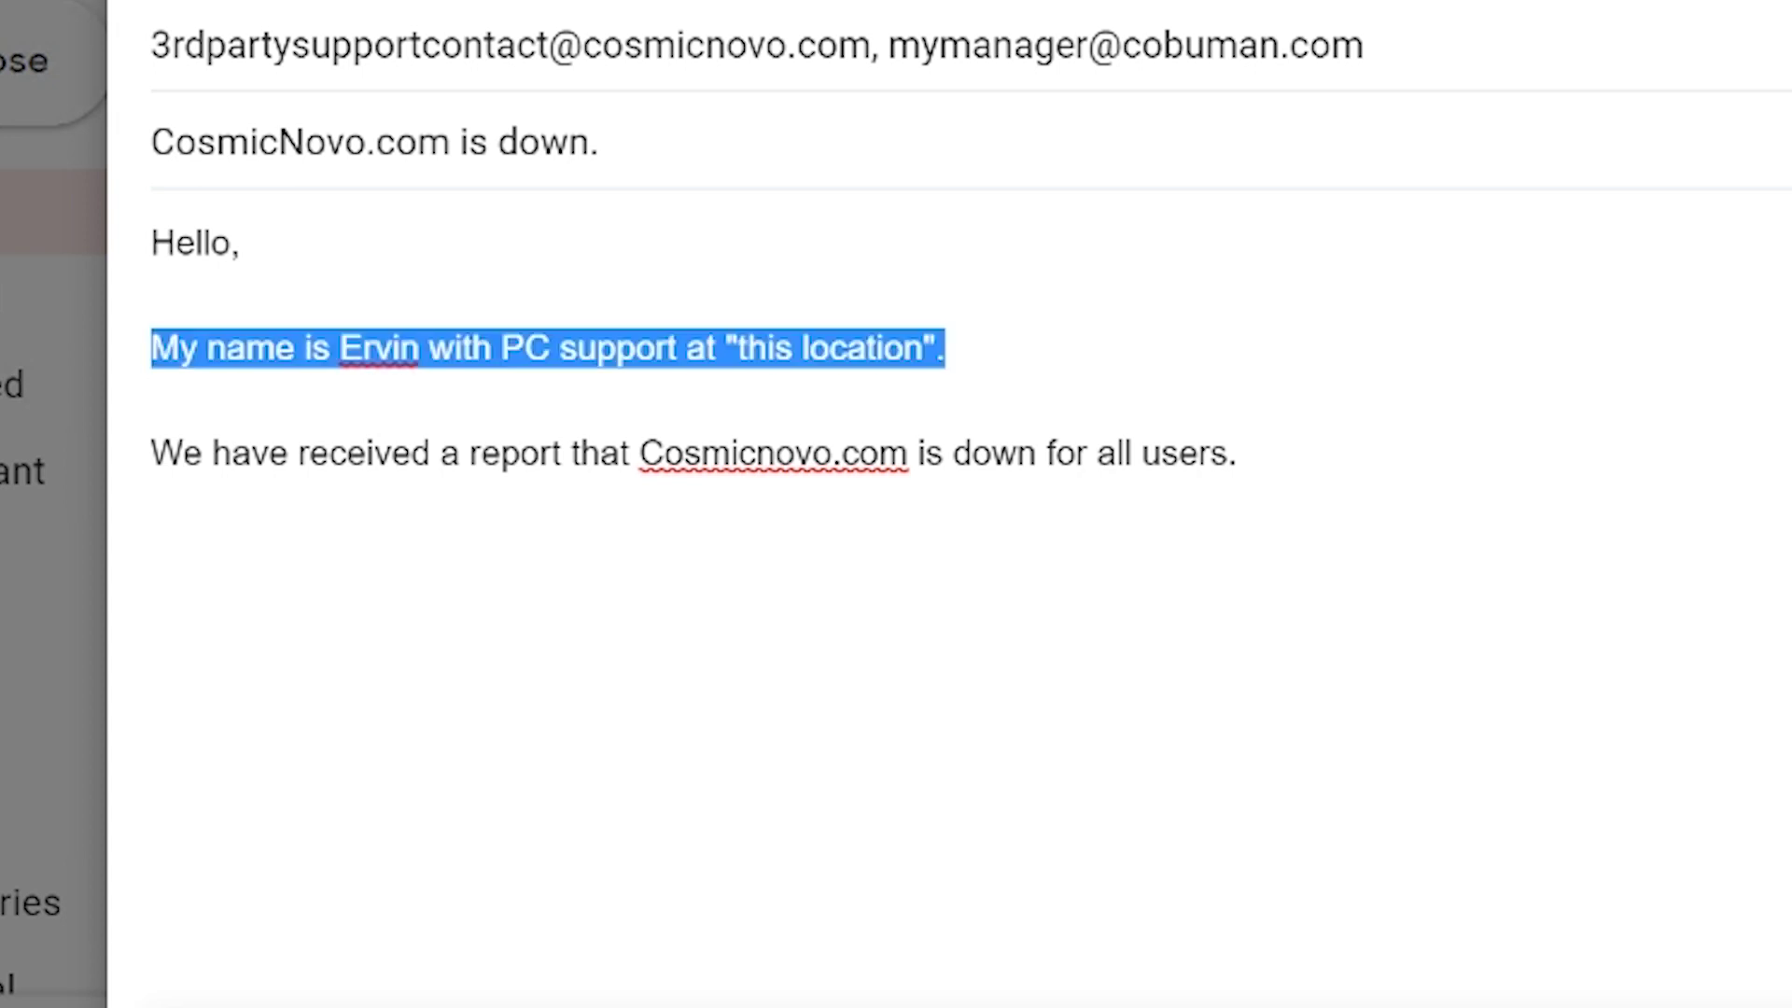
{"action": "left_click", "coordinate": [412, 453]}
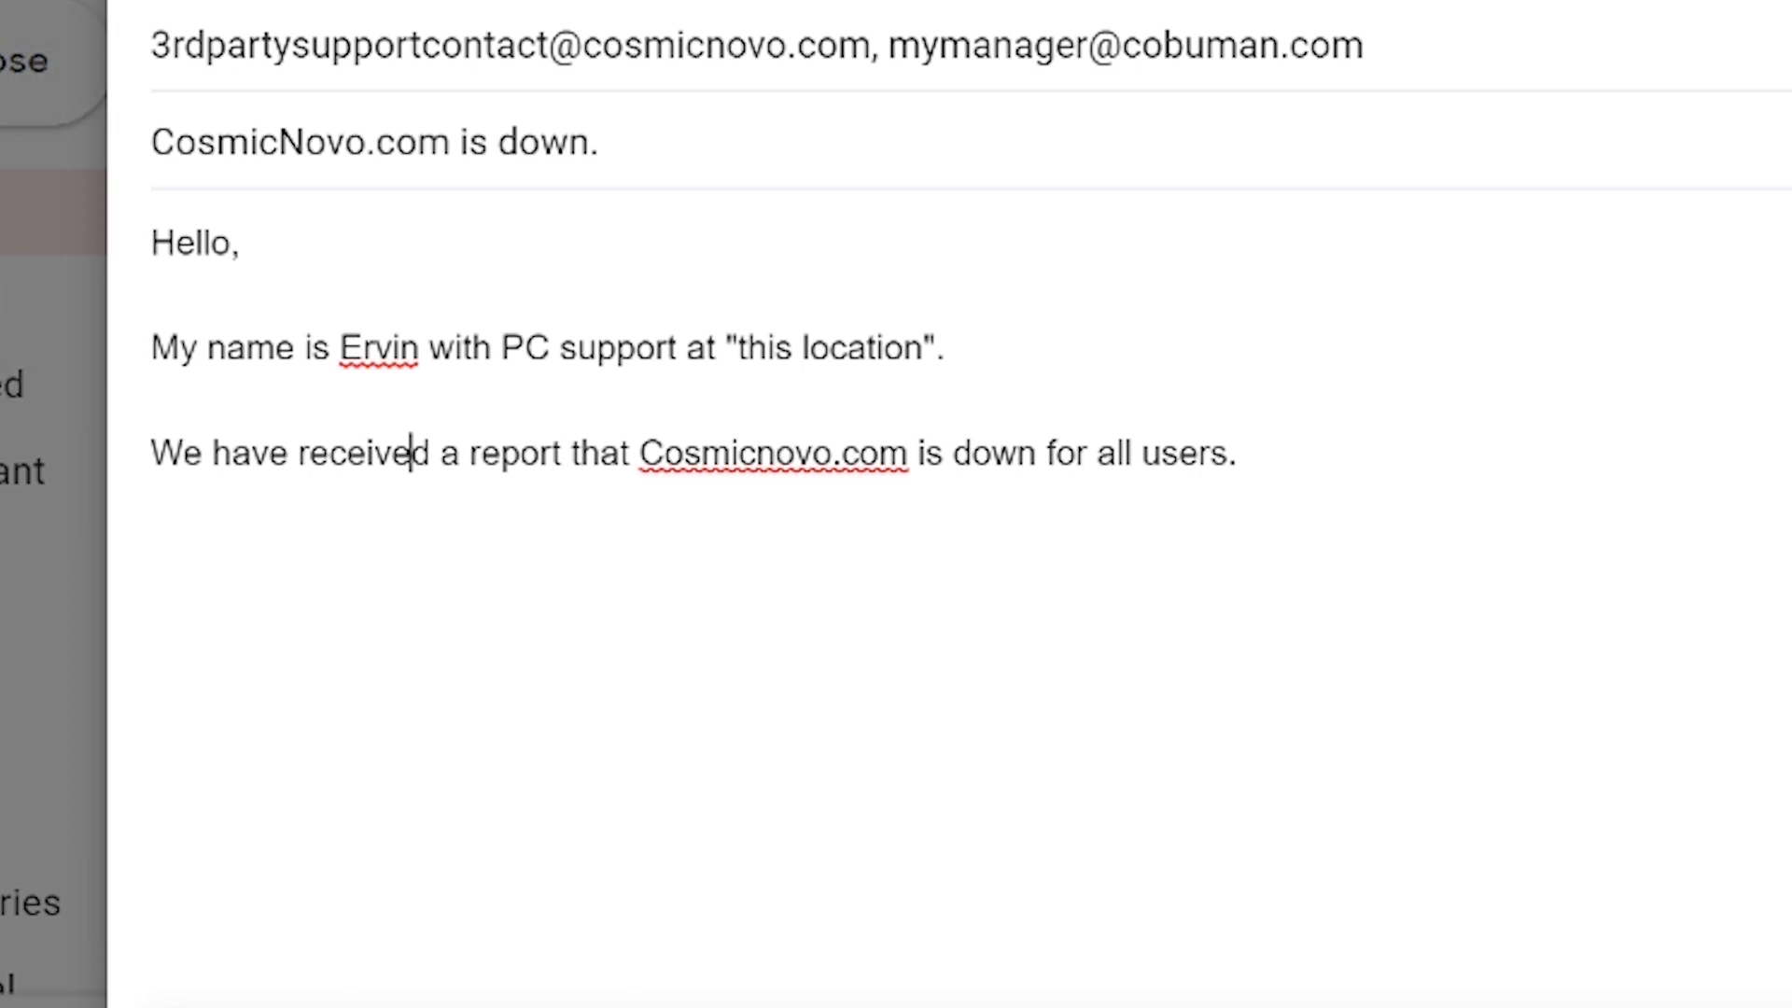
{"action": "key", "text": "Home"}
{"action": "key", "text": "shift+Right"}
{"action": "key", "text": "shift+Right"}
{"action": "key", "text": "shift+Right"}
{"action": "key", "text": "shift+Right"}
{"action": "key", "text": "shift+Right"}
{"action": "key", "text": "shift+Right"}
{"action": "key", "text": "shift+Right"}
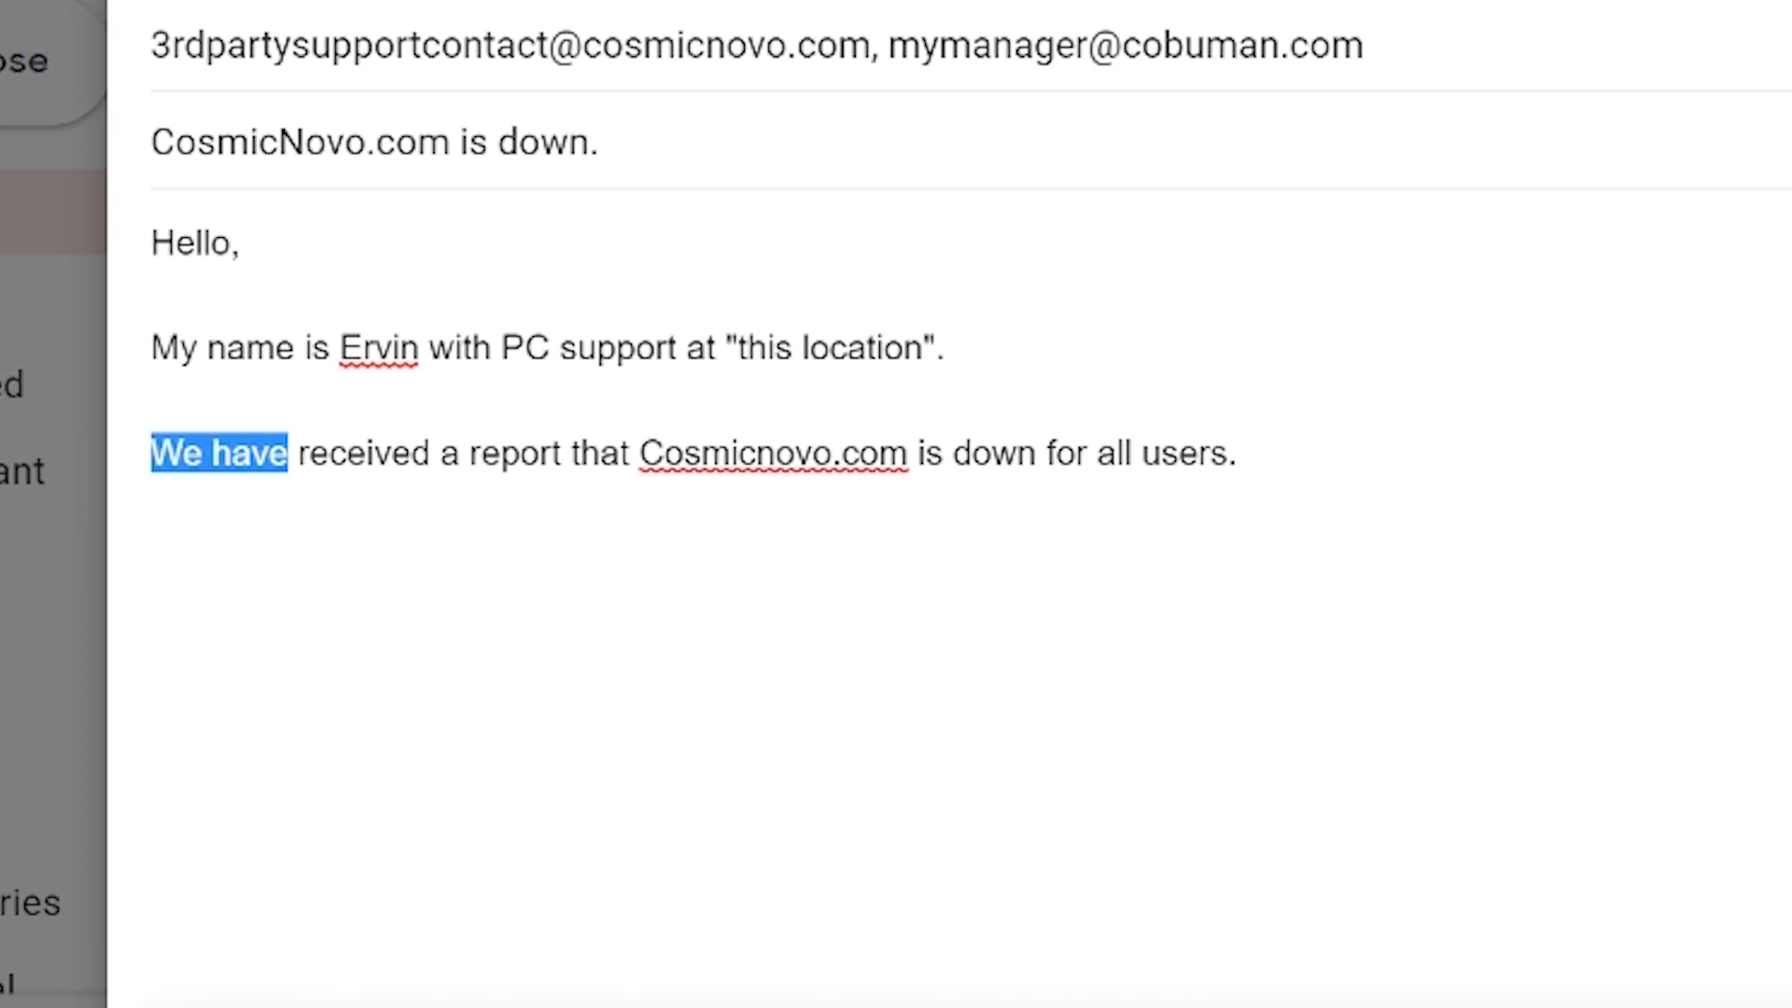
{"action": "key", "text": "shift+Right"}
{"action": "key", "text": "shift+Right"}
{"action": "key", "text": "shift+Right"}
{"action": "key", "text": "shift+Right"}
{"action": "key", "text": "shift+Right"}
{"action": "key", "text": "shift+Right"}
{"action": "key", "text": "shift+Right"}
{"action": "key", "text": "shift+Right"}
{"action": "key", "text": "shift+Right"}
{"action": "key", "text": "shift+Right"}
{"action": "key", "text": "shift+Right"}
{"action": "key", "text": "shift+Right"}
{"action": "key", "text": "shift+Right"}
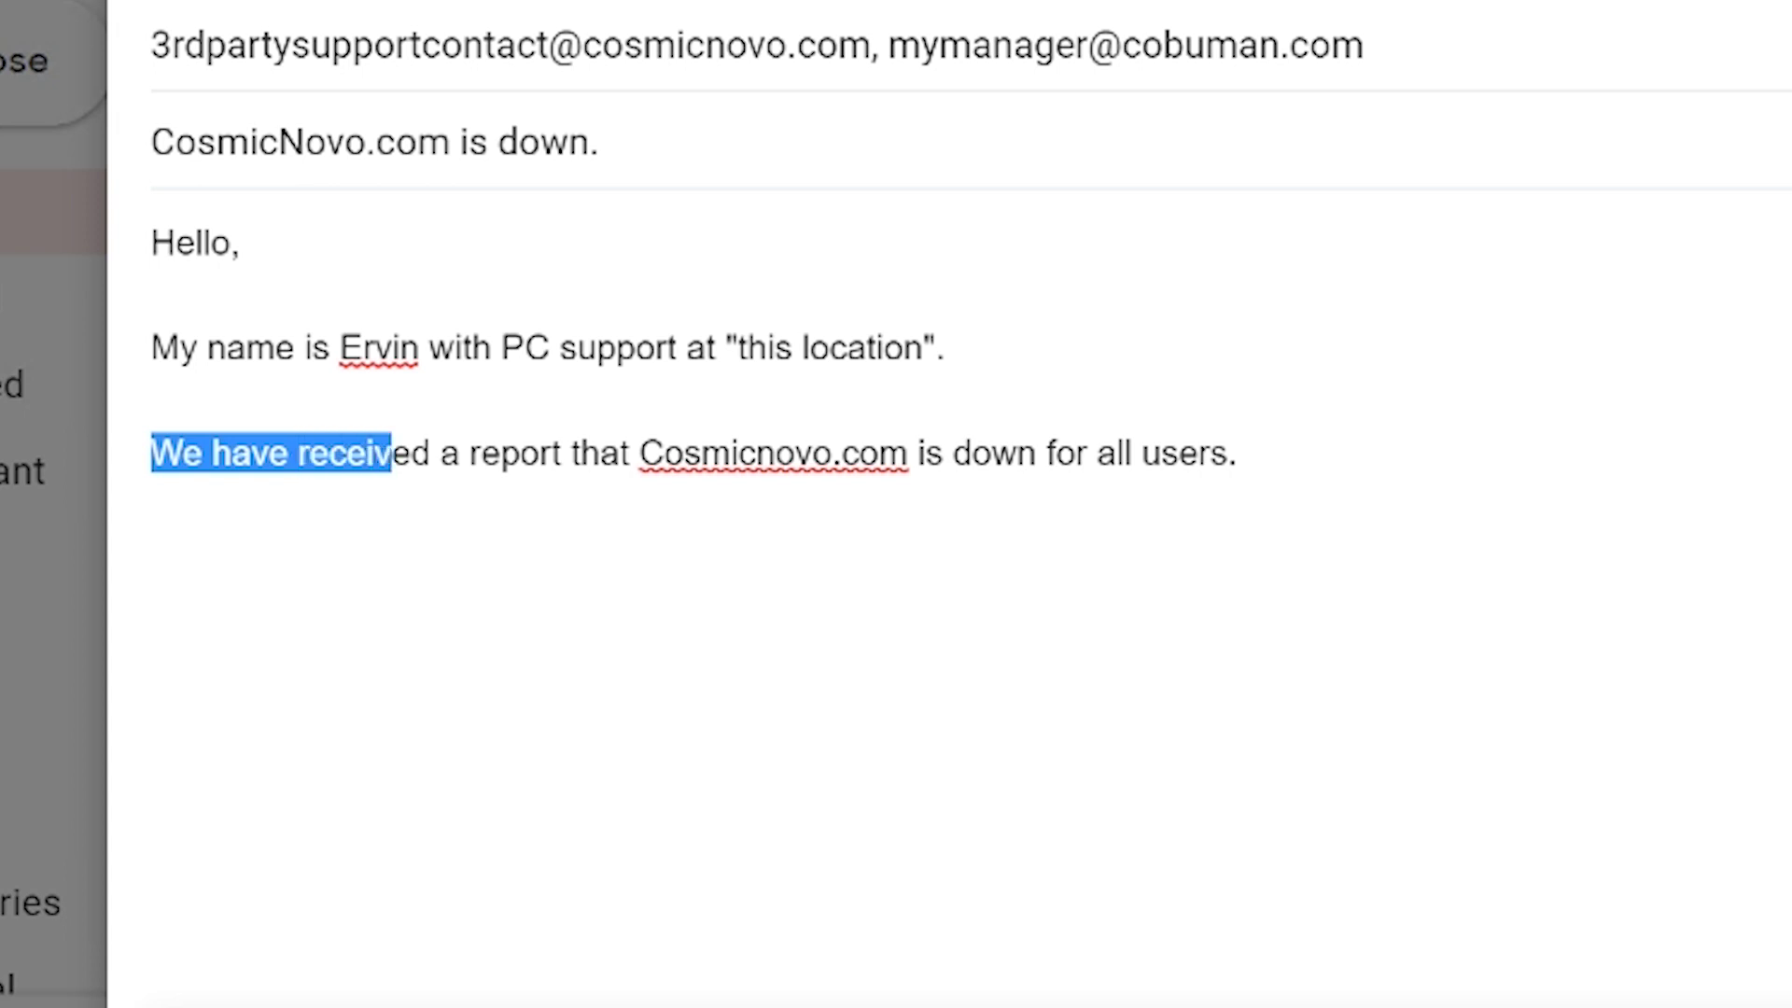
{"action": "key", "text": "shift+Right"}
{"action": "key", "text": "shift+Right"}
{"action": "key", "text": "shift+Right"}
{"action": "key", "text": "shift+Right"}
{"action": "key", "text": "shift+Right"}
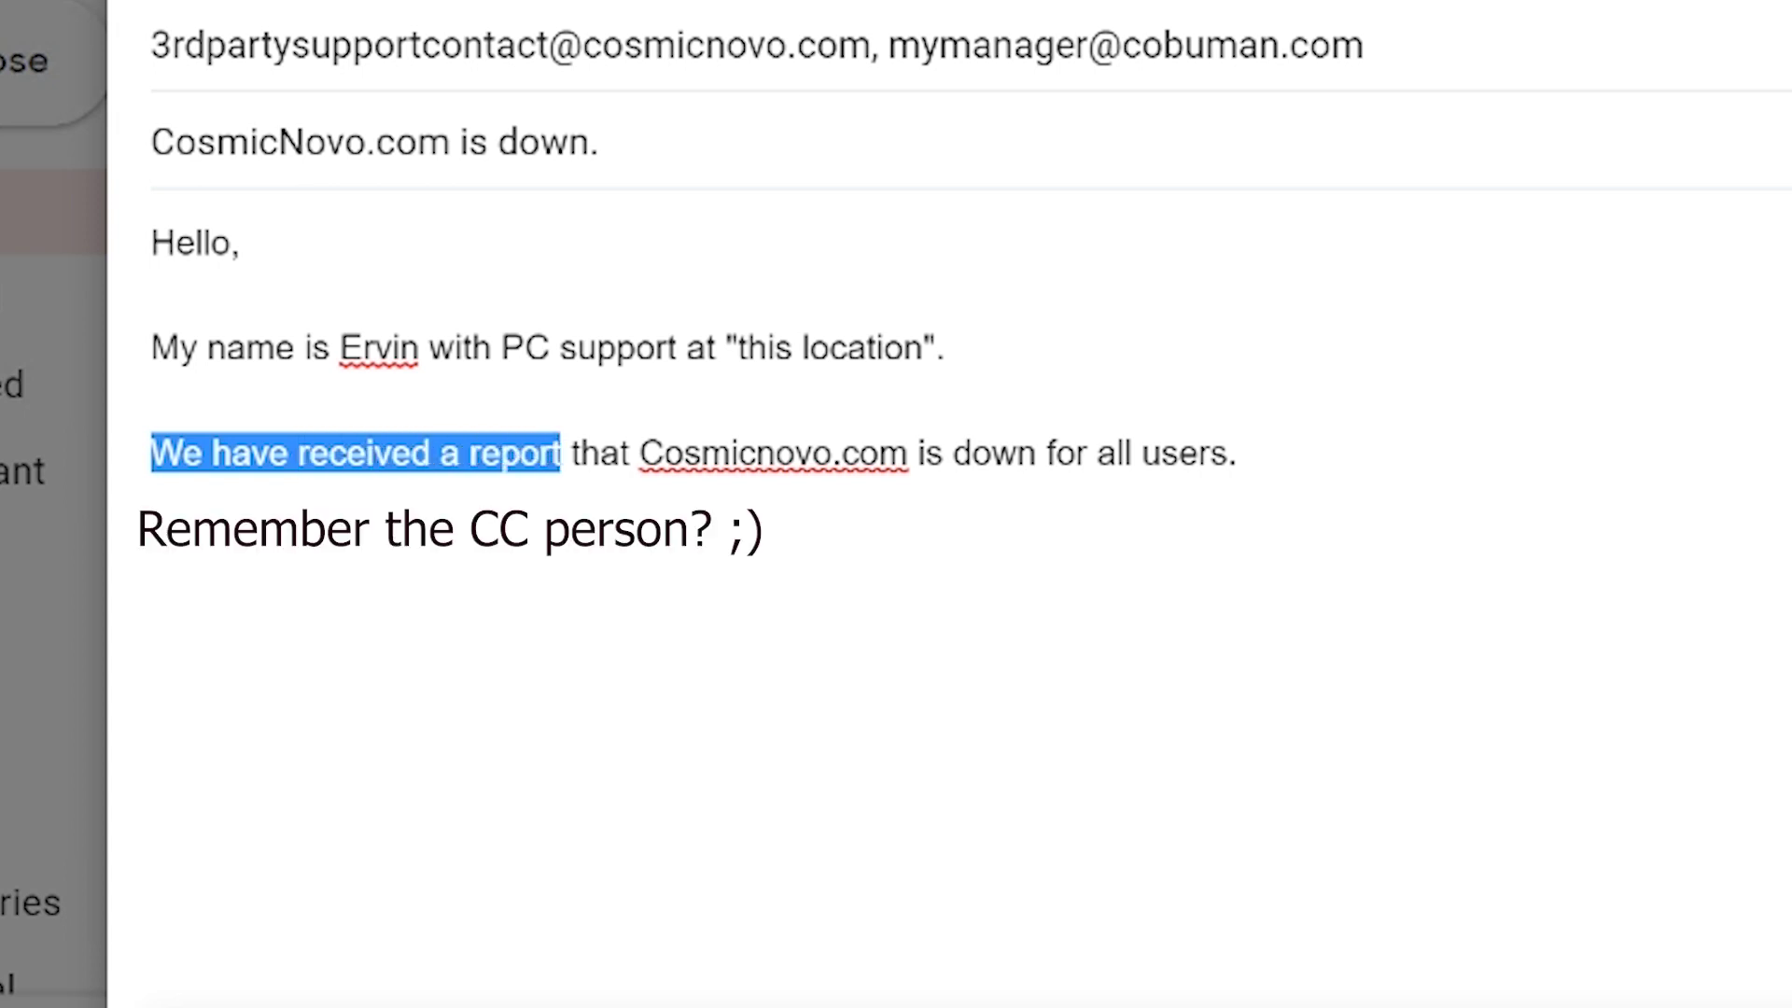
{"action": "left_click", "coordinate": [1036, 453]}
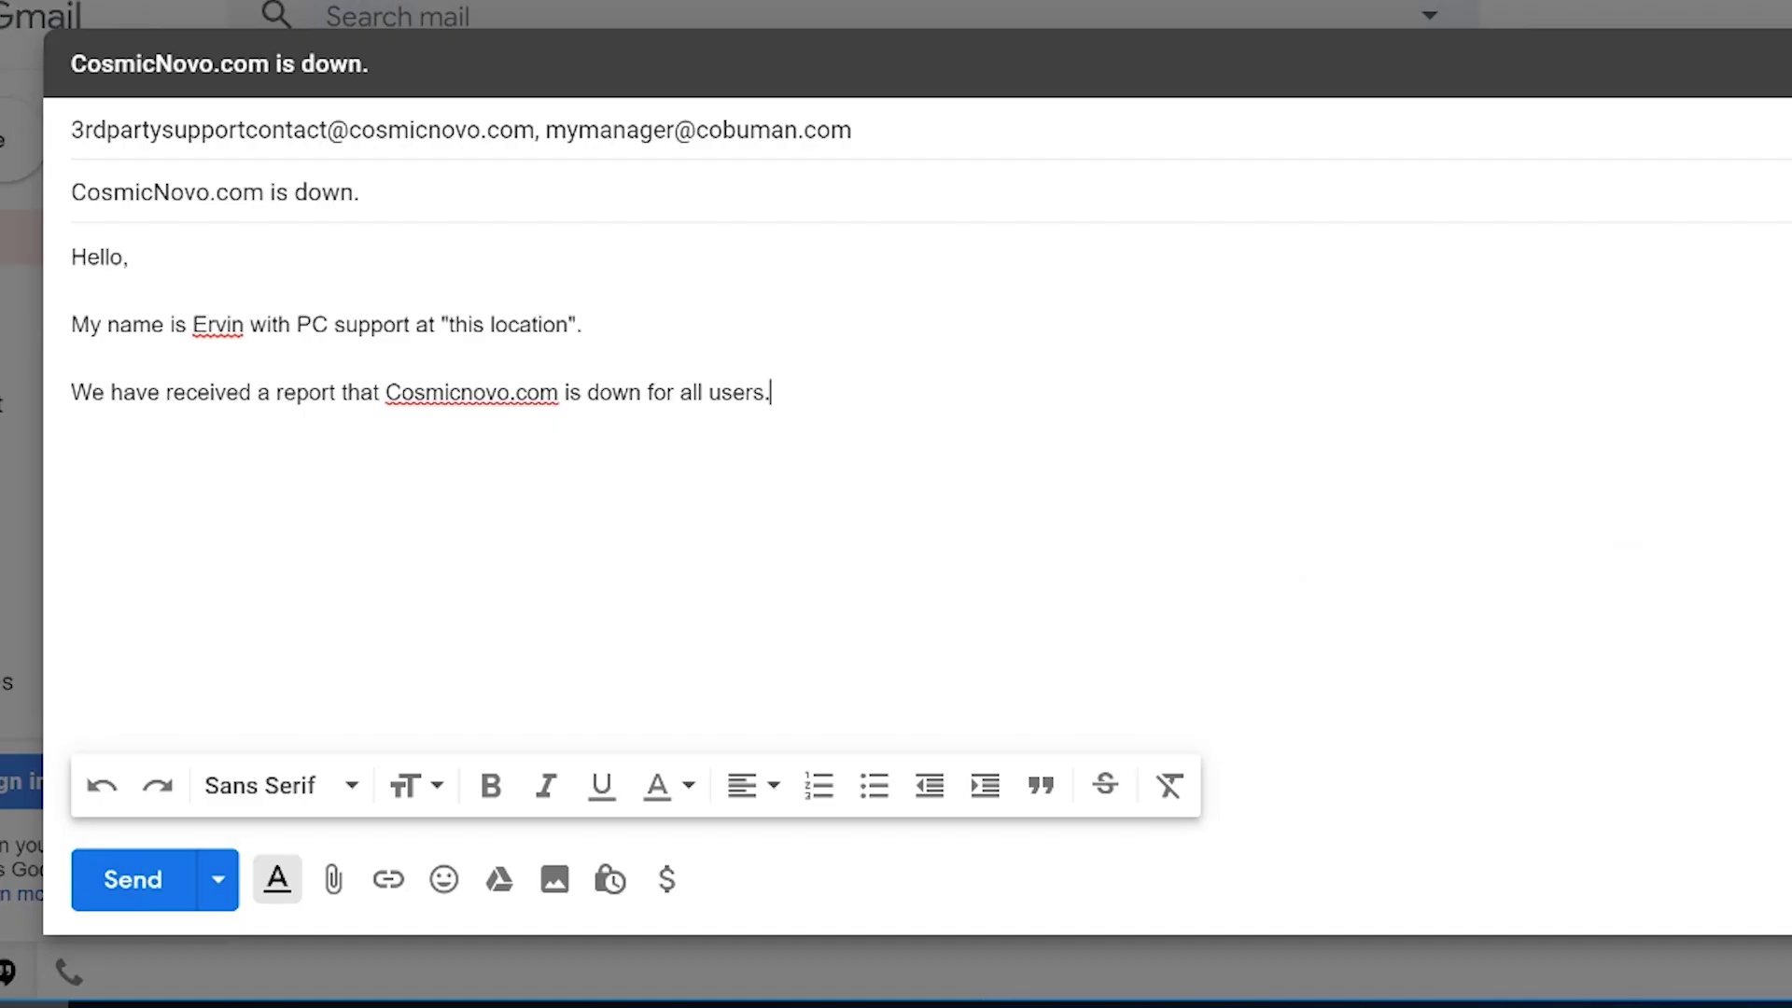
Highlight the subject text, then add a blank line after 'down for all users.'.
{"action": "left_click_drag", "start_coordinate": [533, 369], "coordinate": [377, 369]}
{"action": "left_click_drag", "start_coordinate": [101, 191], "coordinate": [71, 191]}
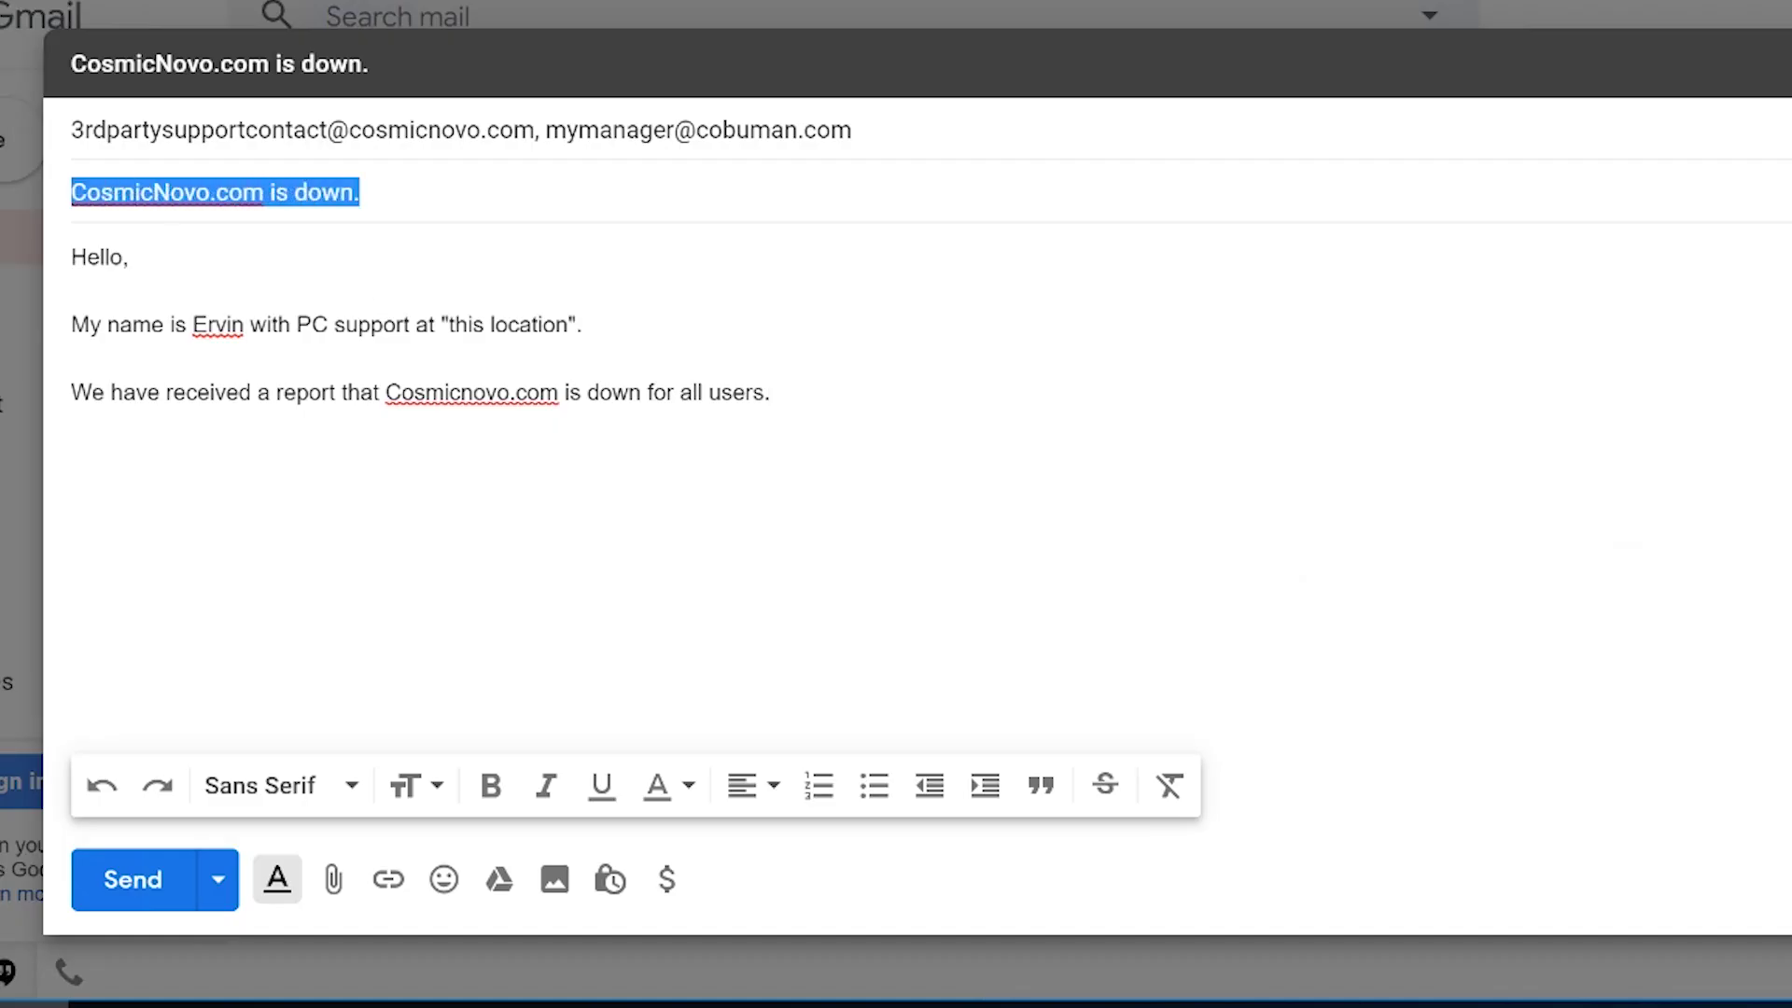
{"action": "left_click", "coordinate": [771, 392]}
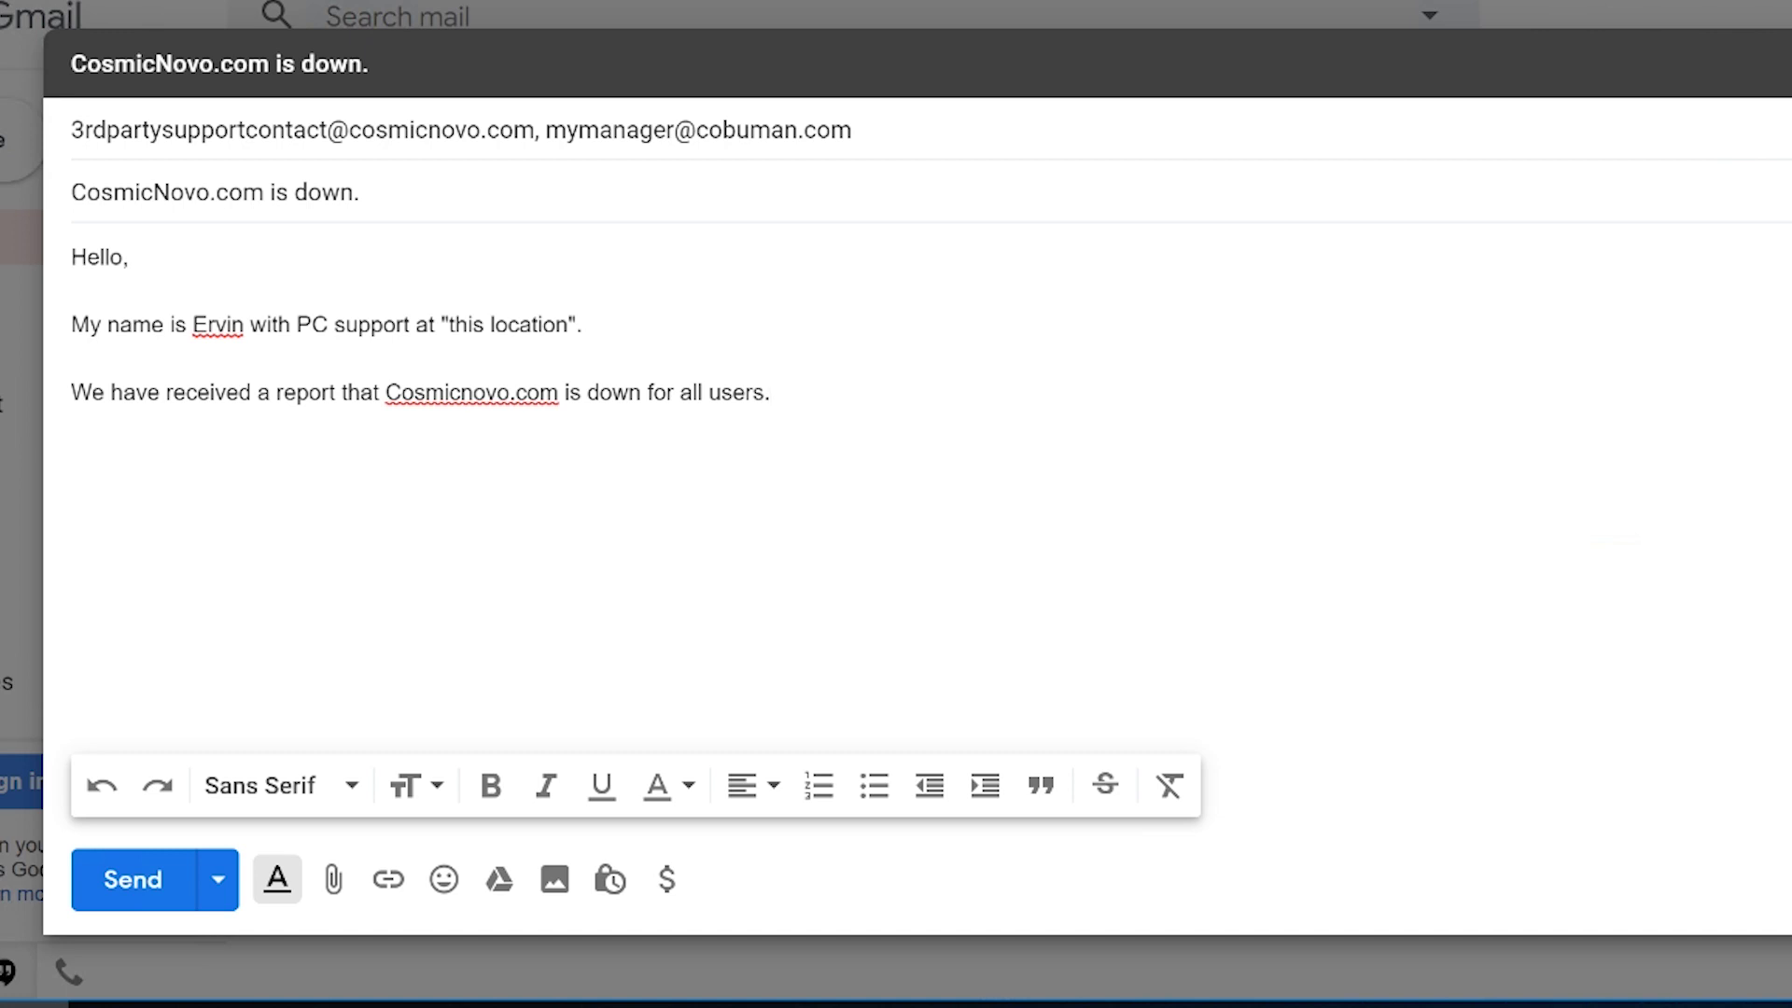
{"action": "key", "text": "Return"}
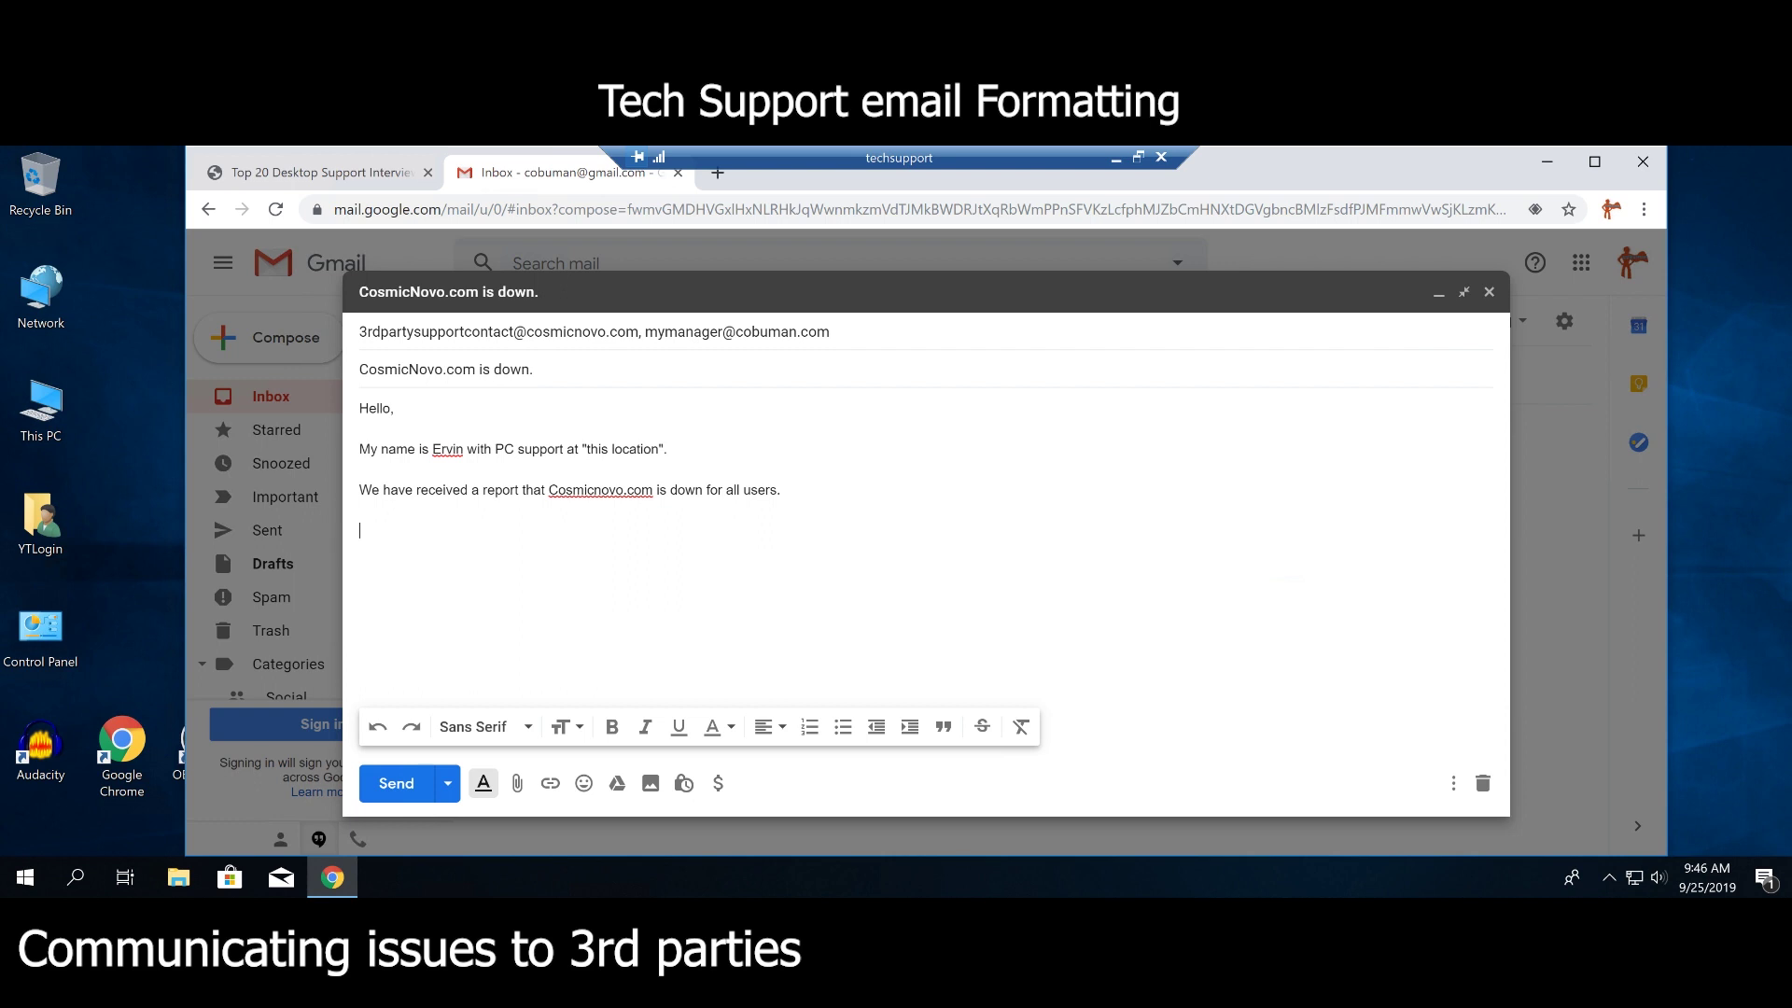
Type the question 'How many users?' and the answer 'All users.'.
{"action": "type", "text": "How ma"}
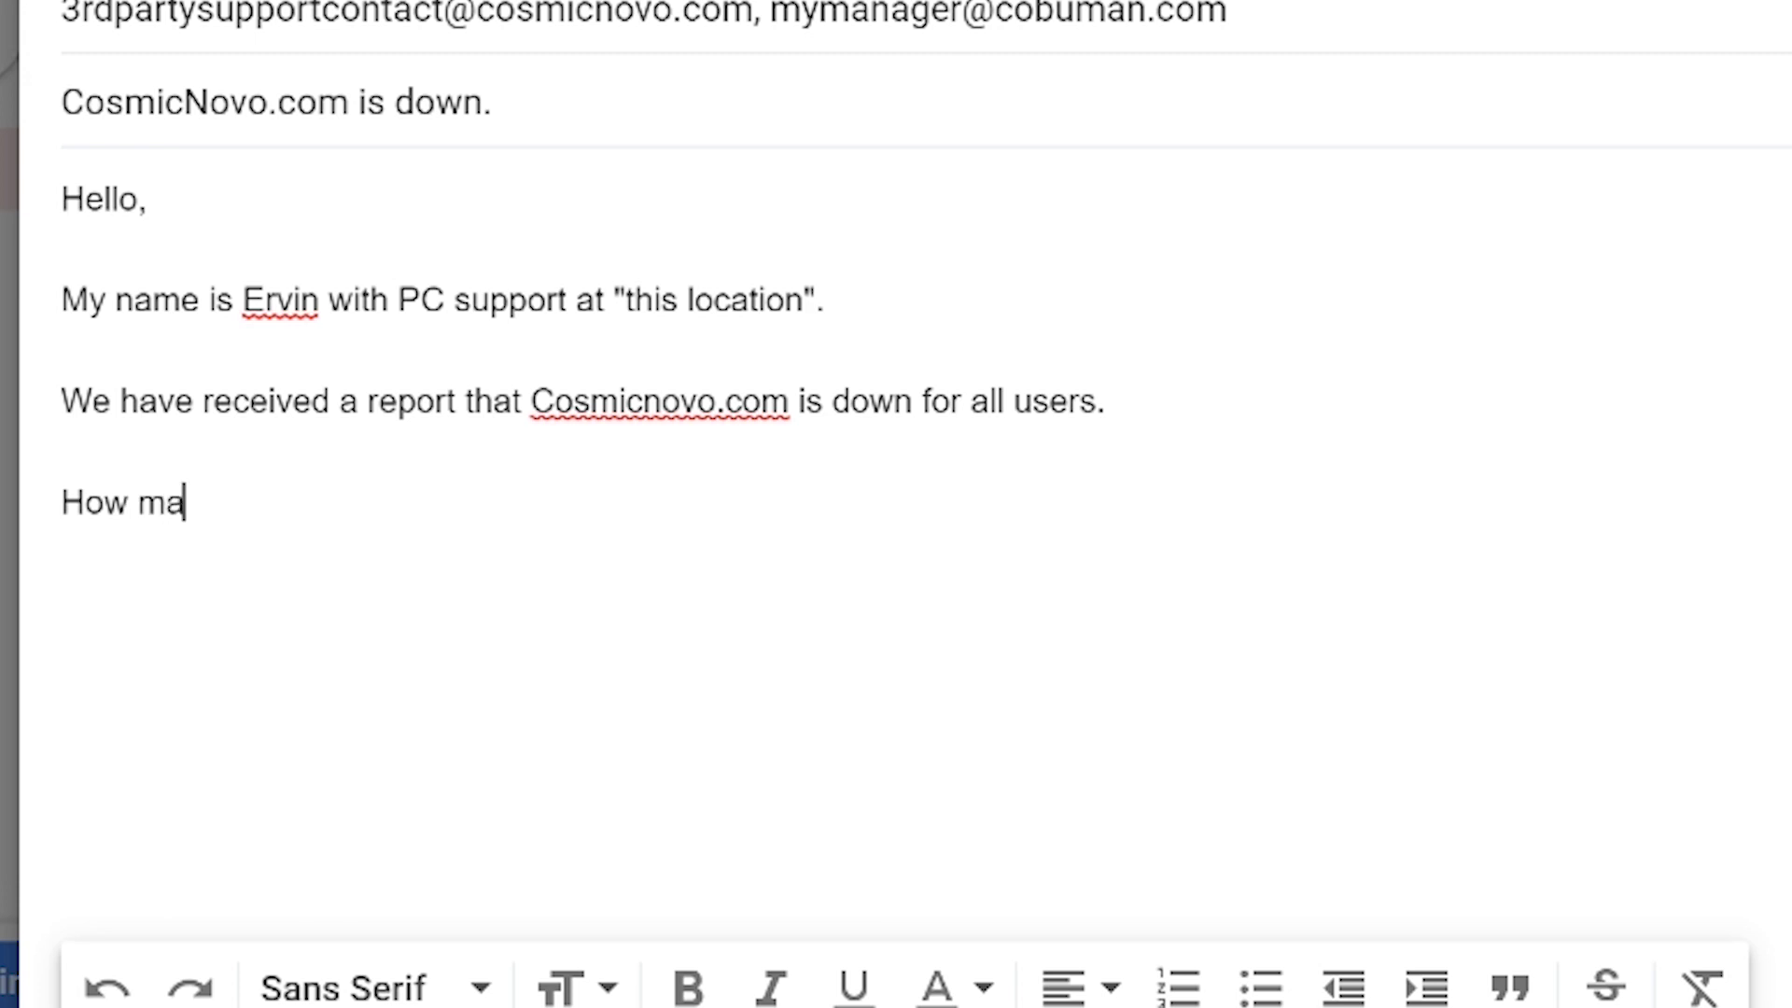
{"action": "type", "text": "ny users?"}
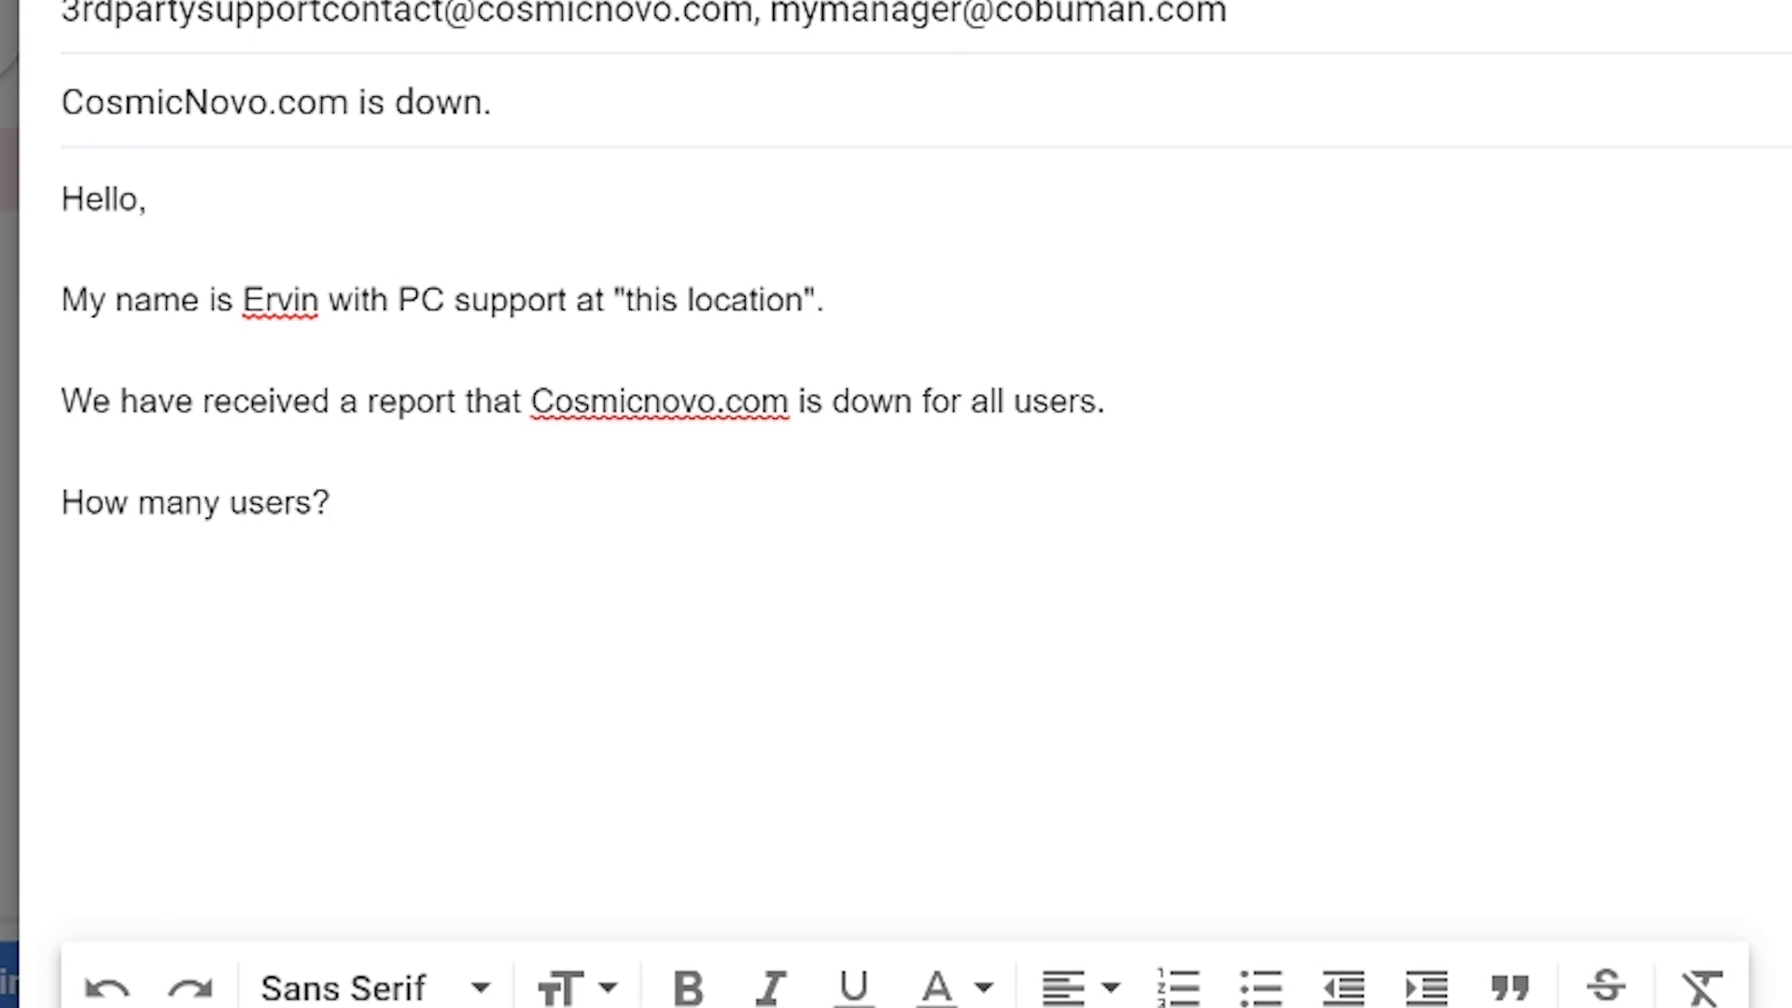
{"action": "key", "text": "shift+Left"}
{"action": "key", "text": "shift+Left"}
{"action": "left_click_drag", "start_coordinate": [338, 504], "coordinate": [62, 509]}
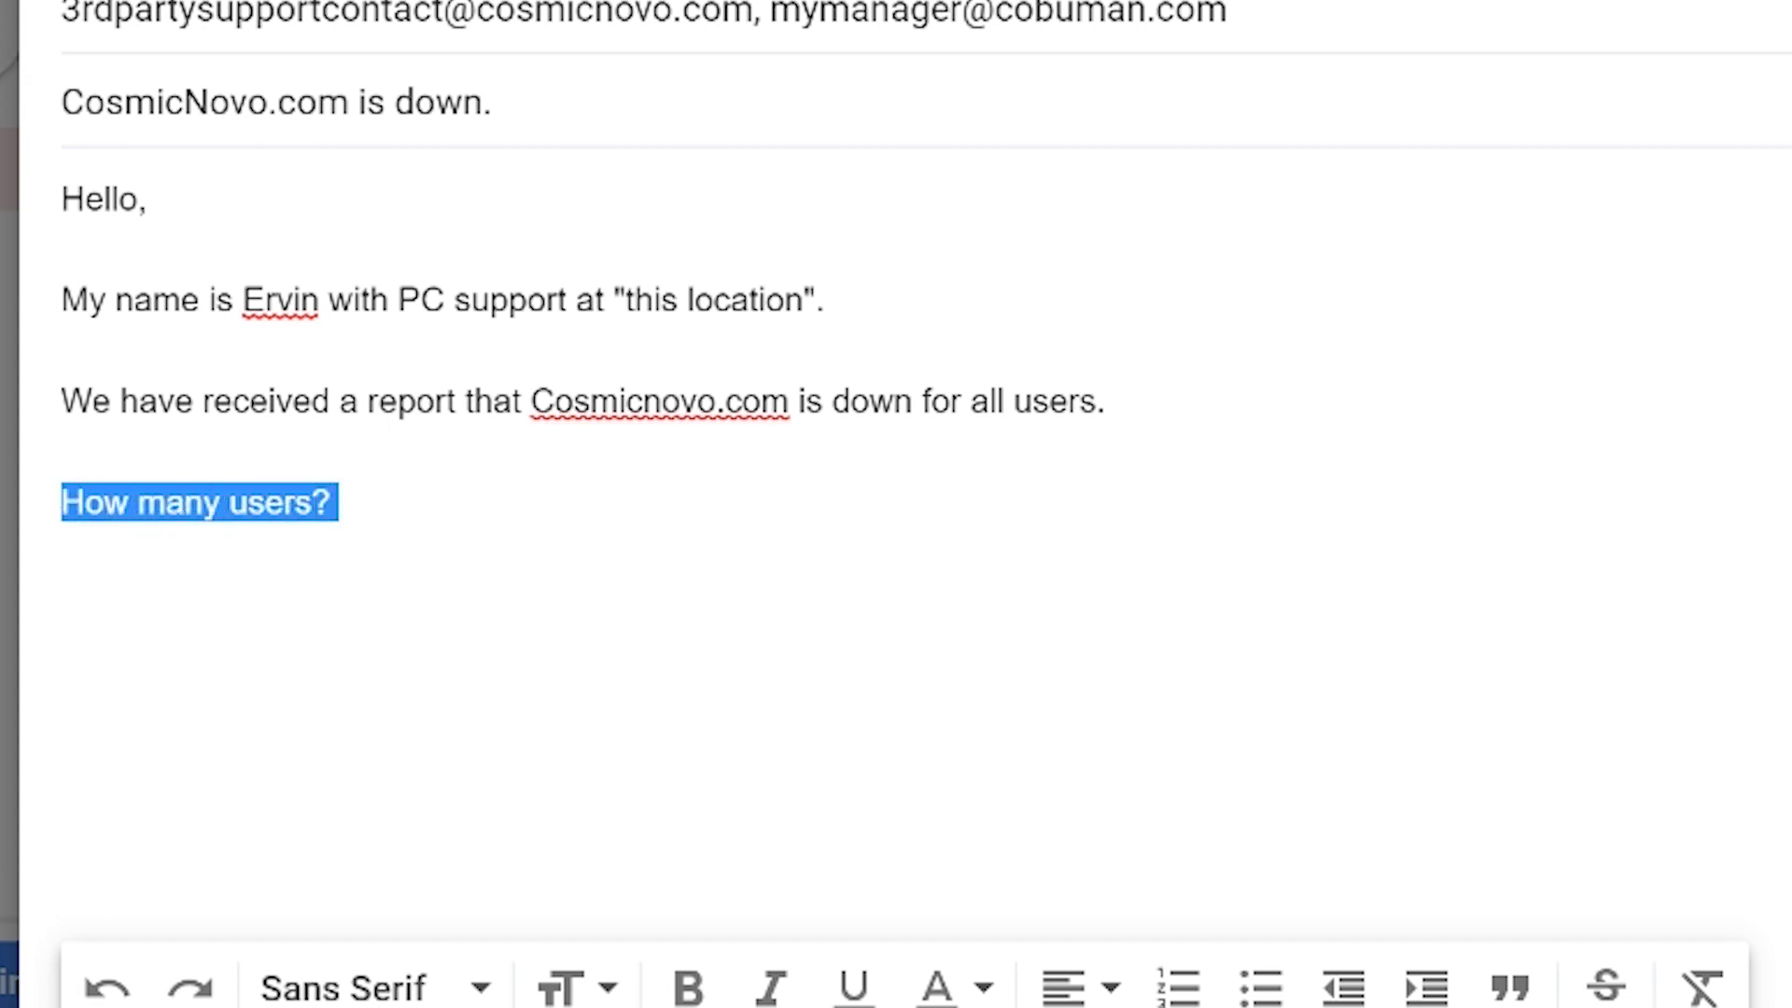
{"action": "key", "text": "shift+Right"}
{"action": "key", "text": "shift+Right"}
{"action": "key", "text": "shift+Right"}
{"action": "key", "text": "shift+Right"}
{"action": "key", "text": "shift+Right"}
{"action": "key", "text": "shift+Right"}
{"action": "key", "text": "shift+Right"}
{"action": "key", "text": "shift+Right"}
{"action": "key", "text": "shift+Right"}
{"action": "key", "text": "shift+Right"}
{"action": "key", "text": "shift+Right"}
{"action": "key", "text": "shift+Right"}
{"action": "key", "text": "shift+Right"}
{"action": "key", "text": "shift+Right"}
{"action": "key", "text": "shift+Right"}
{"action": "key", "text": "shift+Right"}
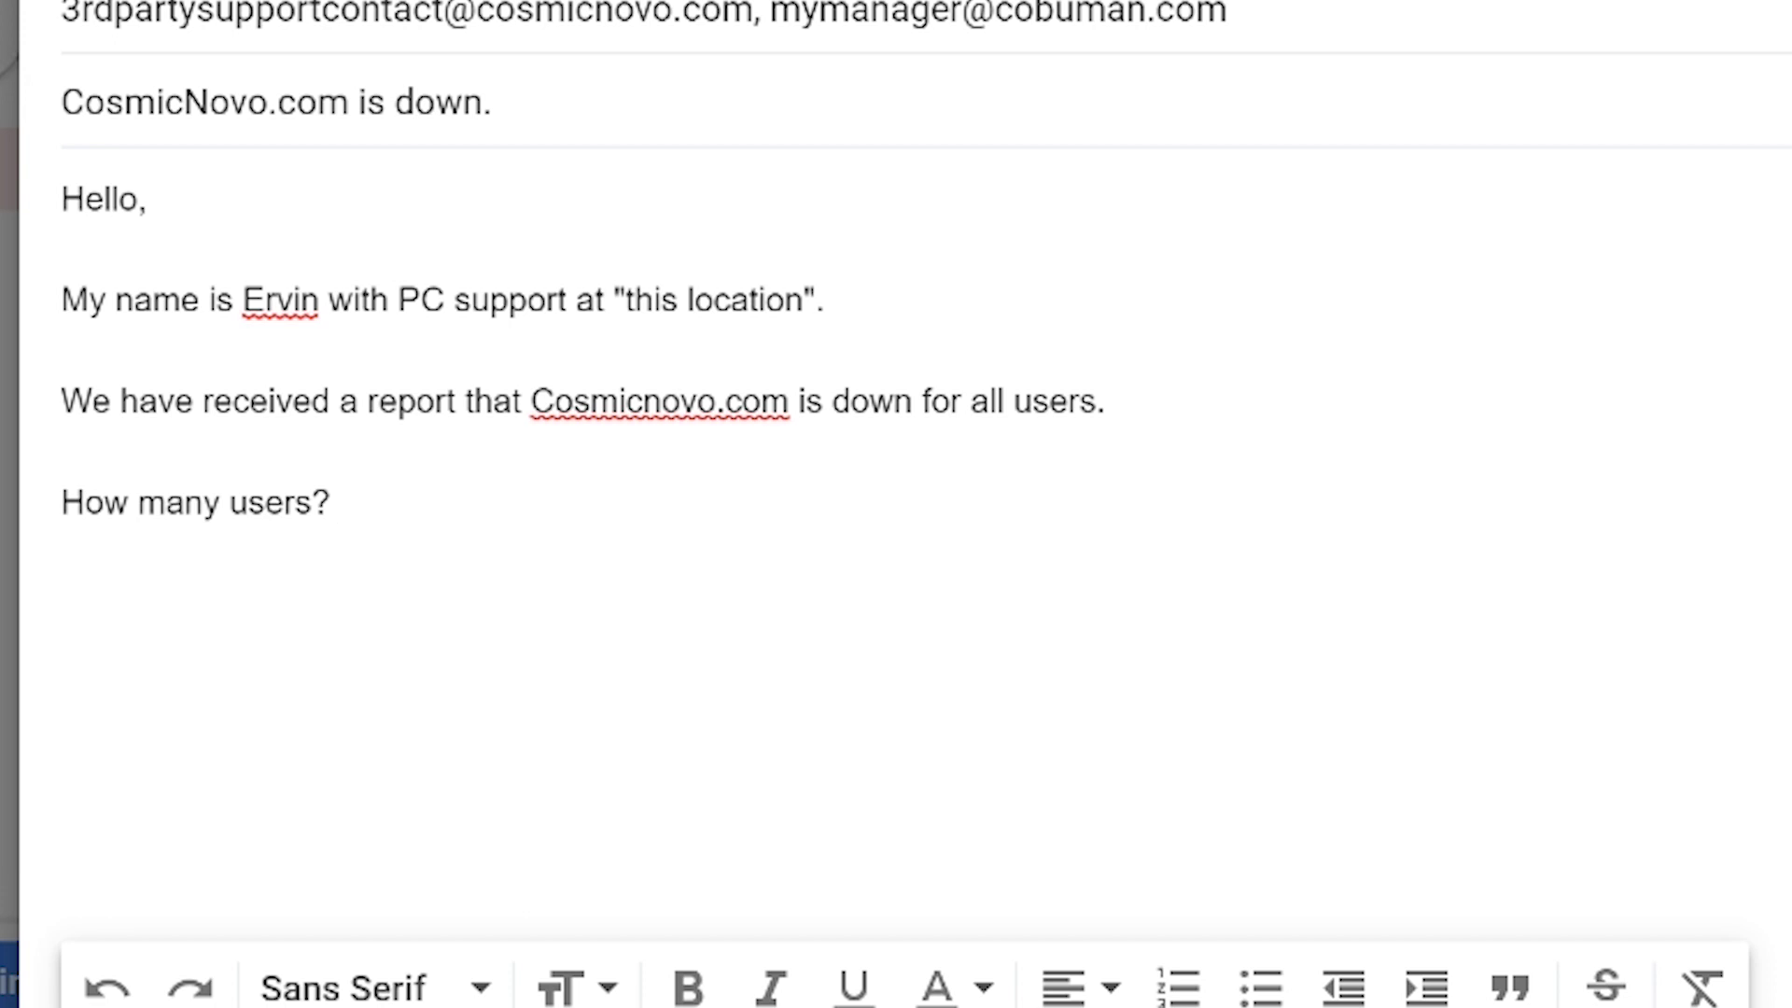
{"action": "type", "text": "All users."}
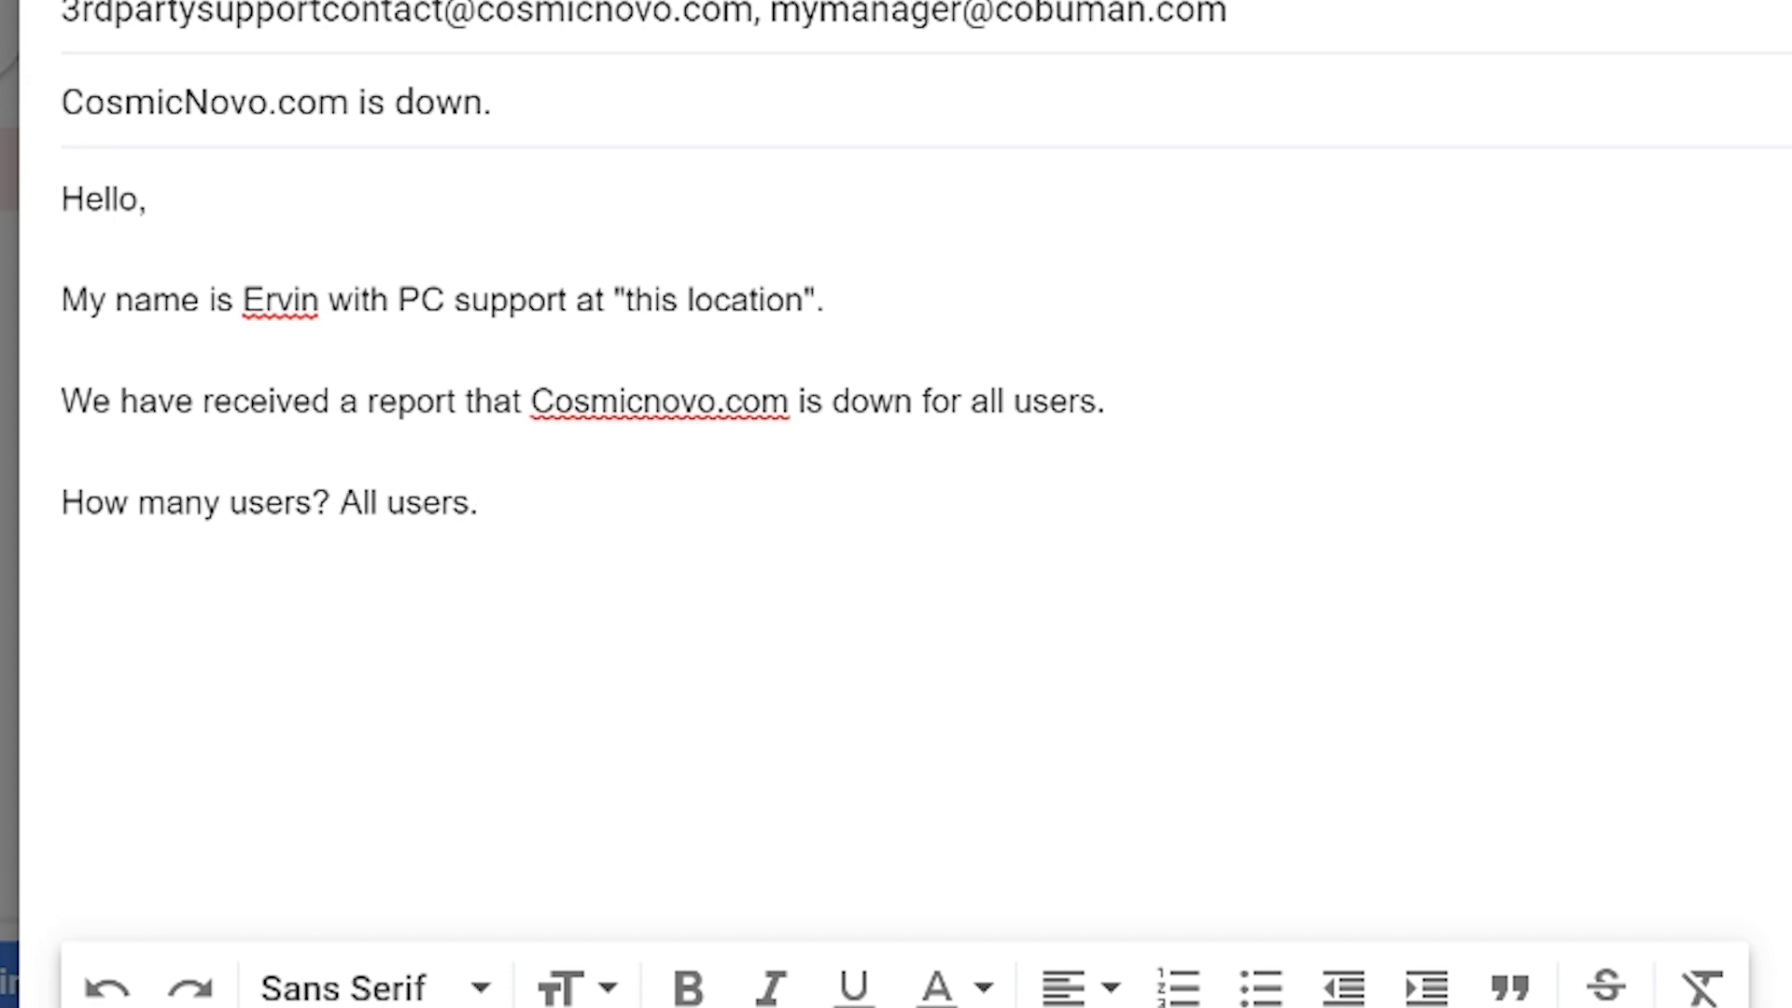
Delete the question and expand the answer to 'All users are affected by this issue.'.
{"action": "left_click_drag", "start_coordinate": [221, 502], "coordinate": [62, 502]}
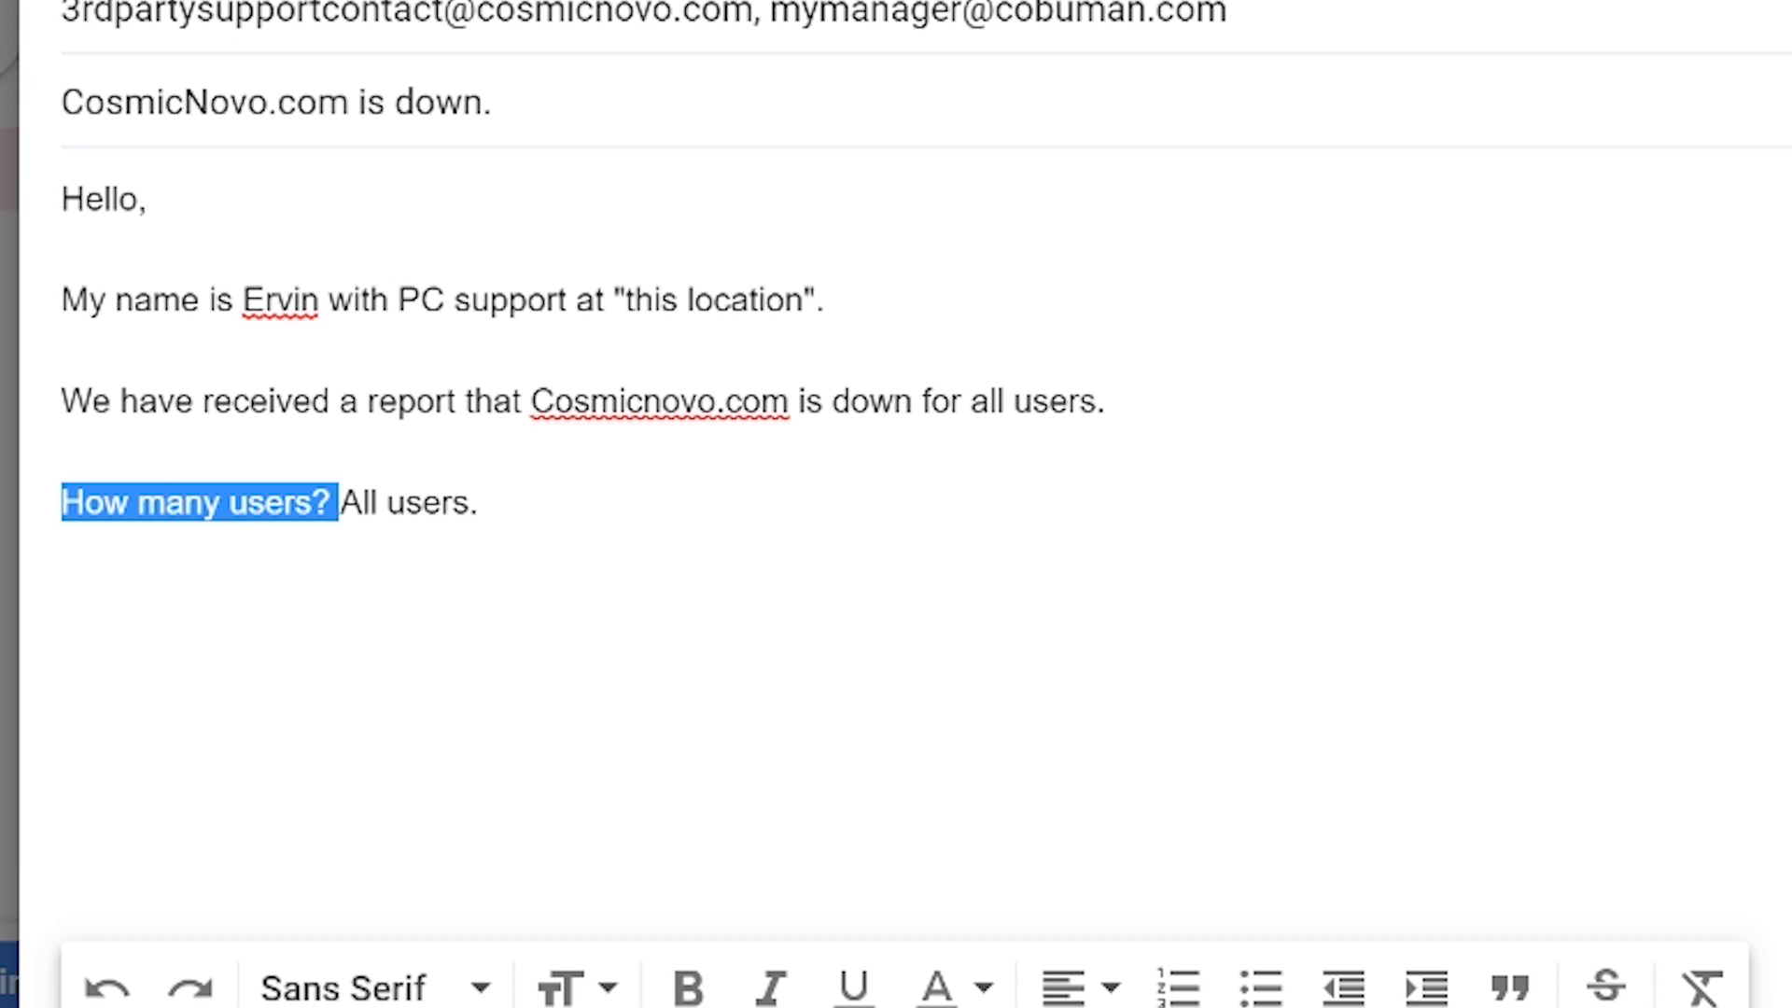
{"action": "key", "text": "BackSpace"}
{"action": "left_click", "coordinate": [189, 502]}
{"action": "type", "text": "are affected by this issue"}
{"action": "key", "text": "End"}
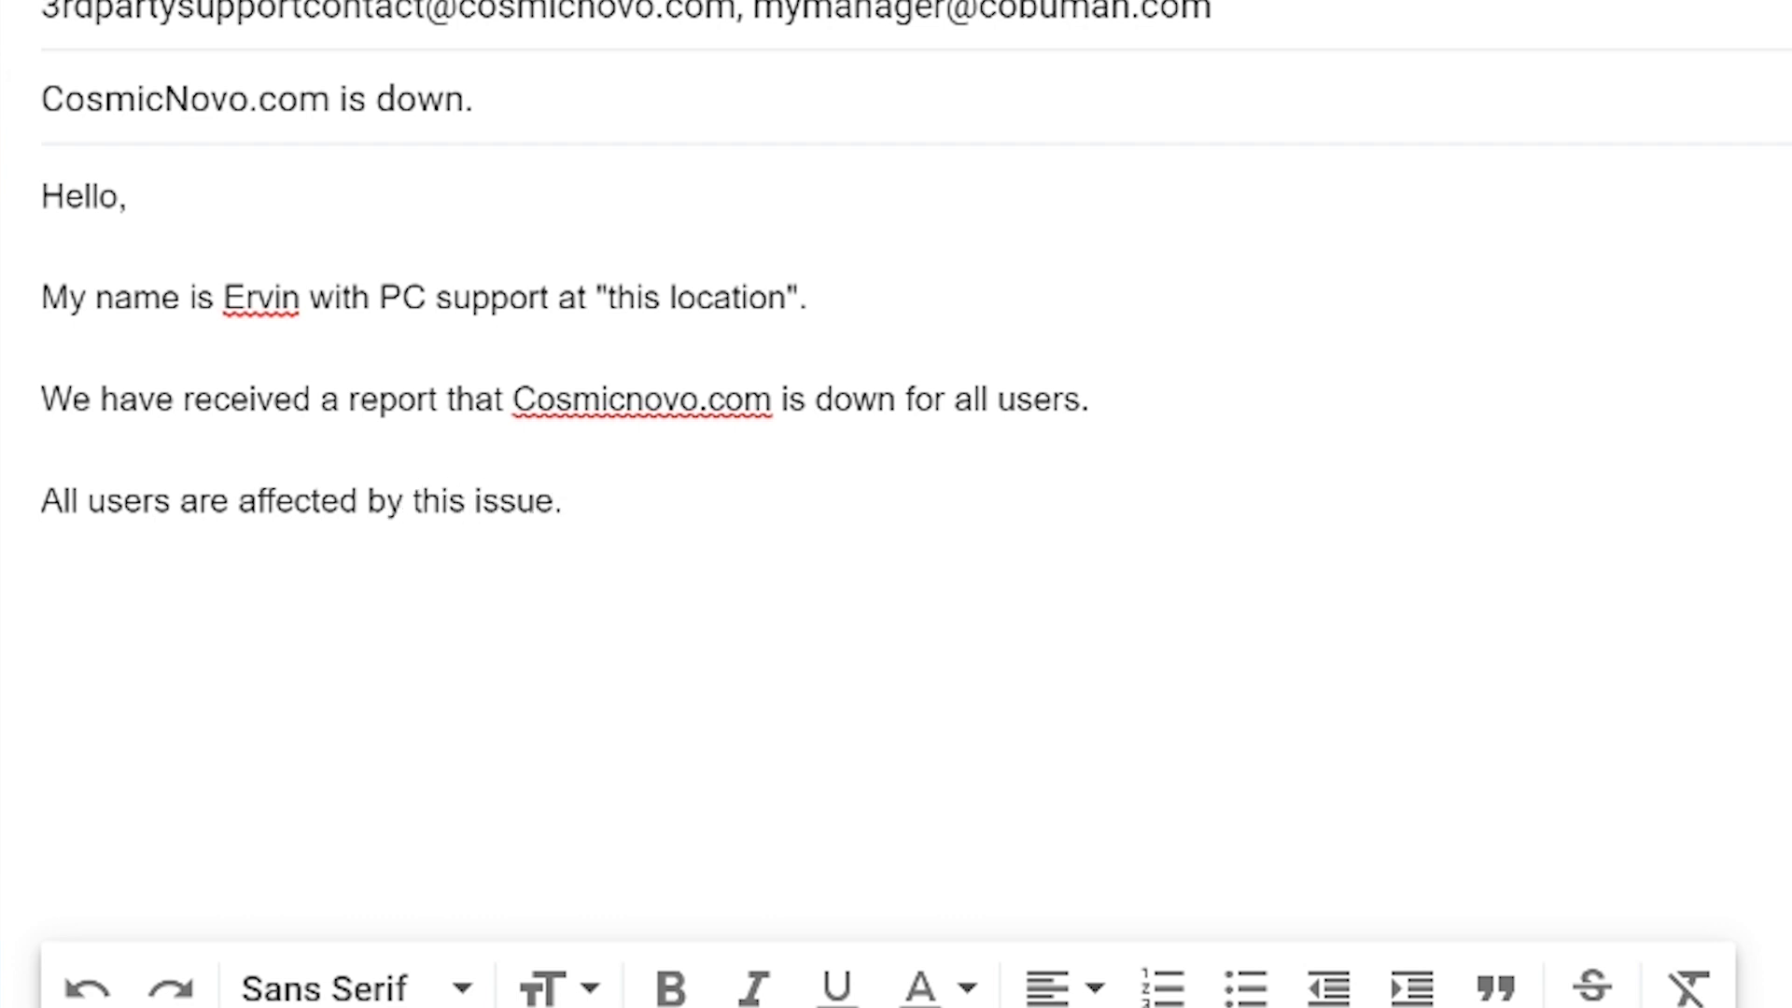
{"action": "left_click_drag", "start_coordinate": [1090, 400], "coordinate": [934, 399]}
{"action": "key", "text": "BackSpace"}
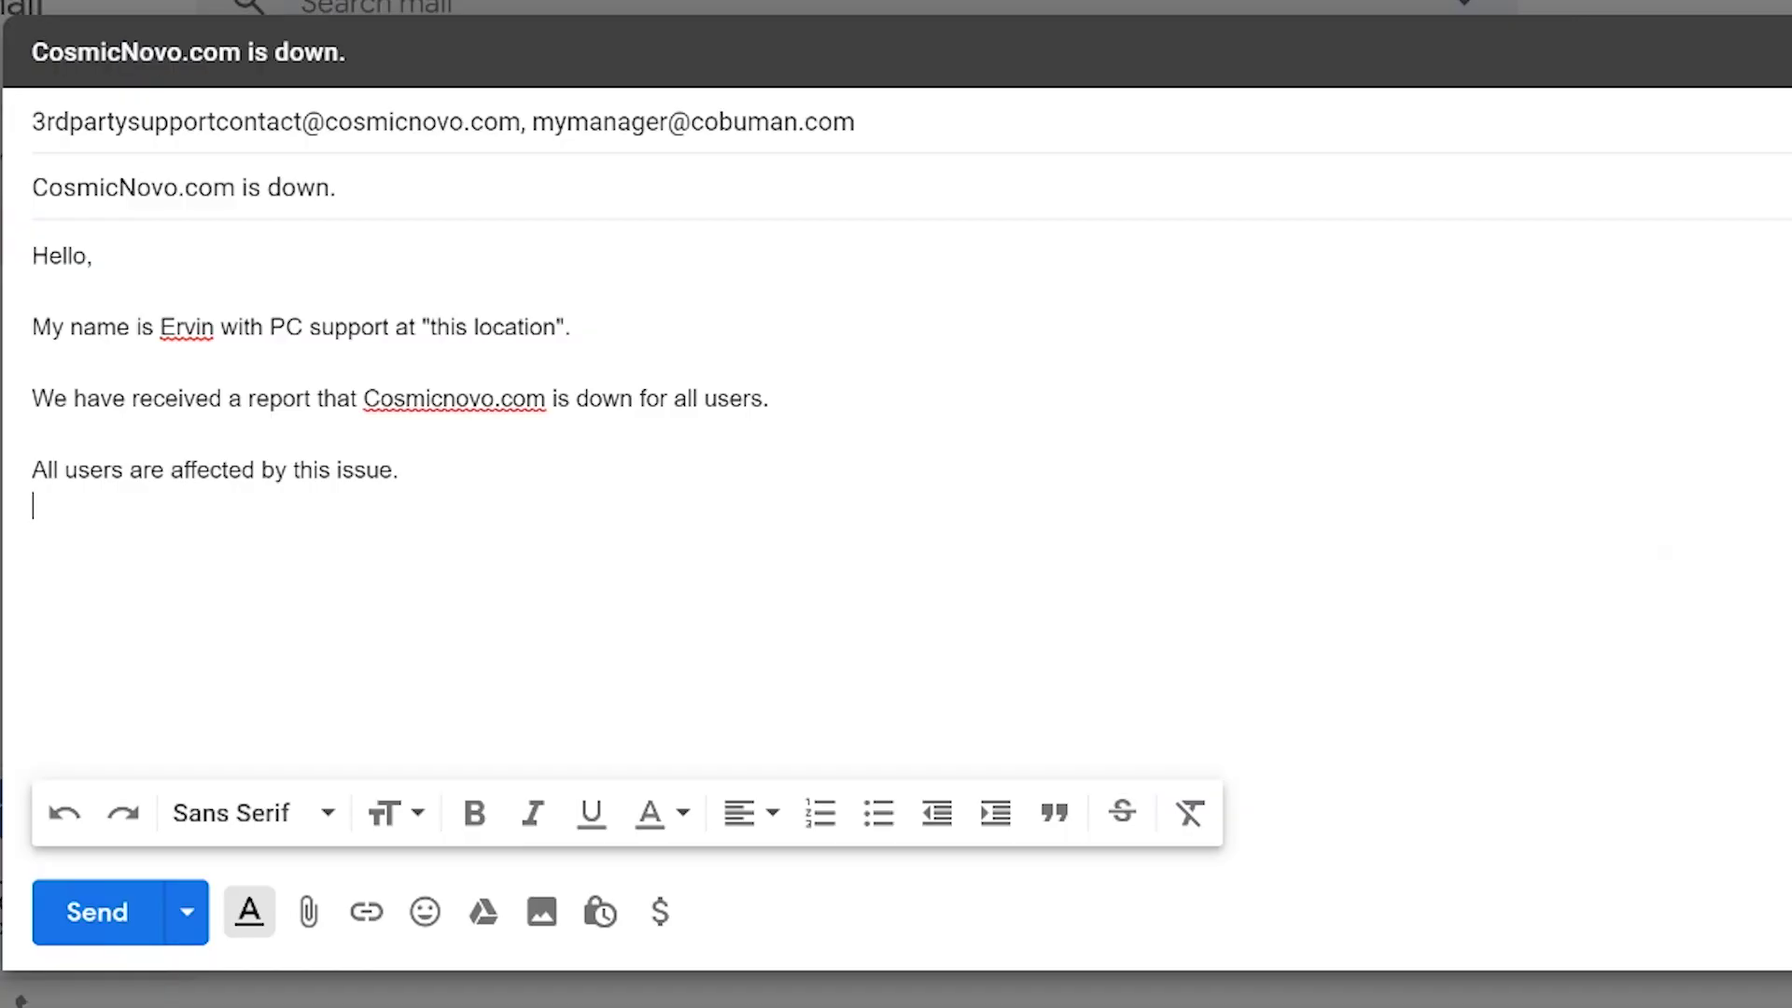
{"action": "type", "text": "What is the link used?"}
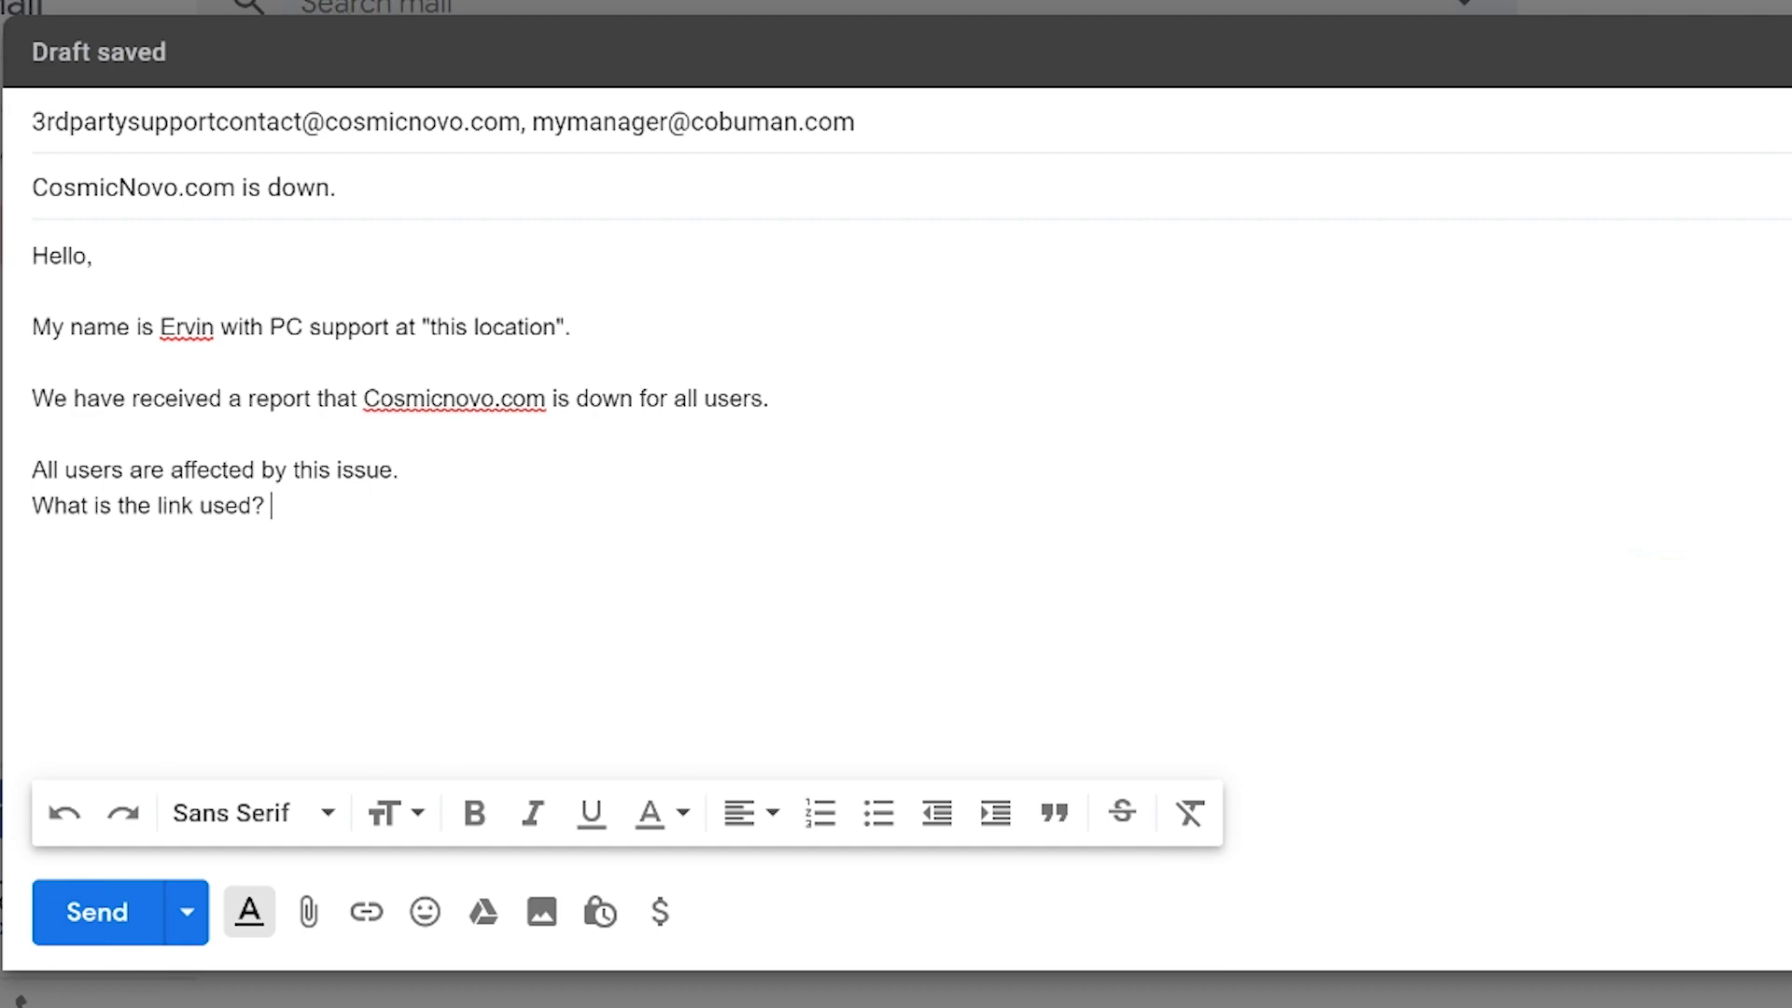
{"action": "type", "text": "cosmi"}
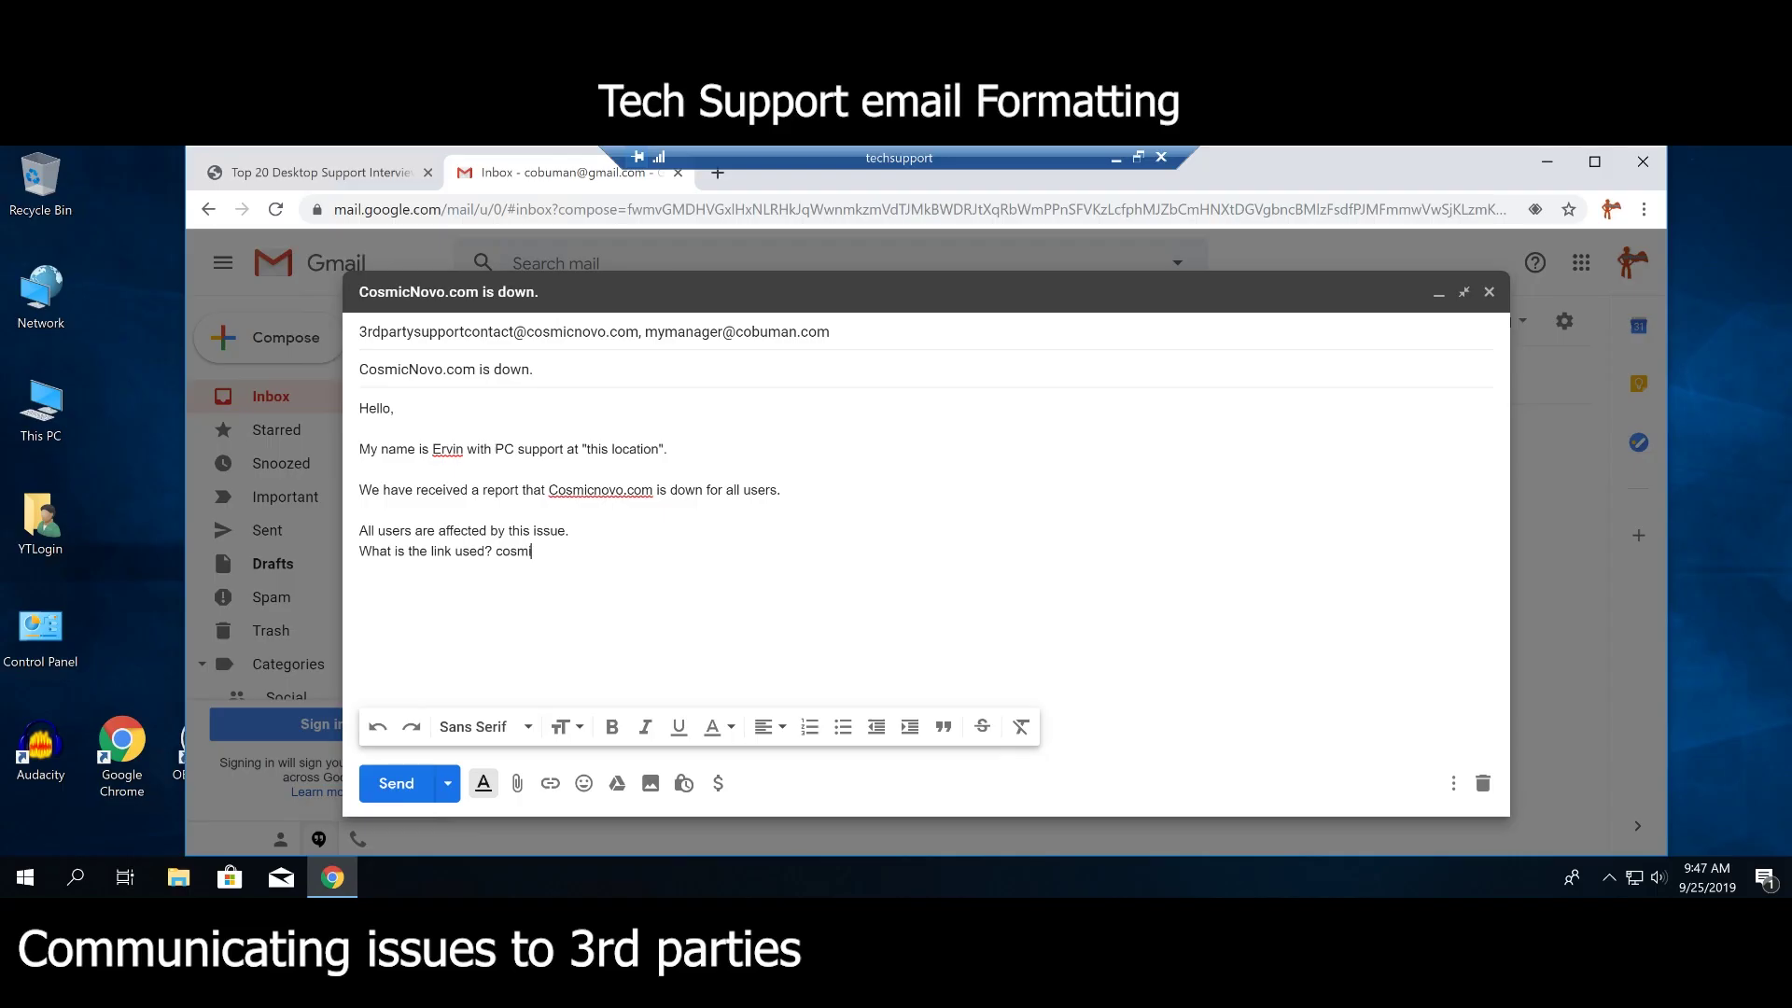
{"action": "type", "text": "cnovo.com"}
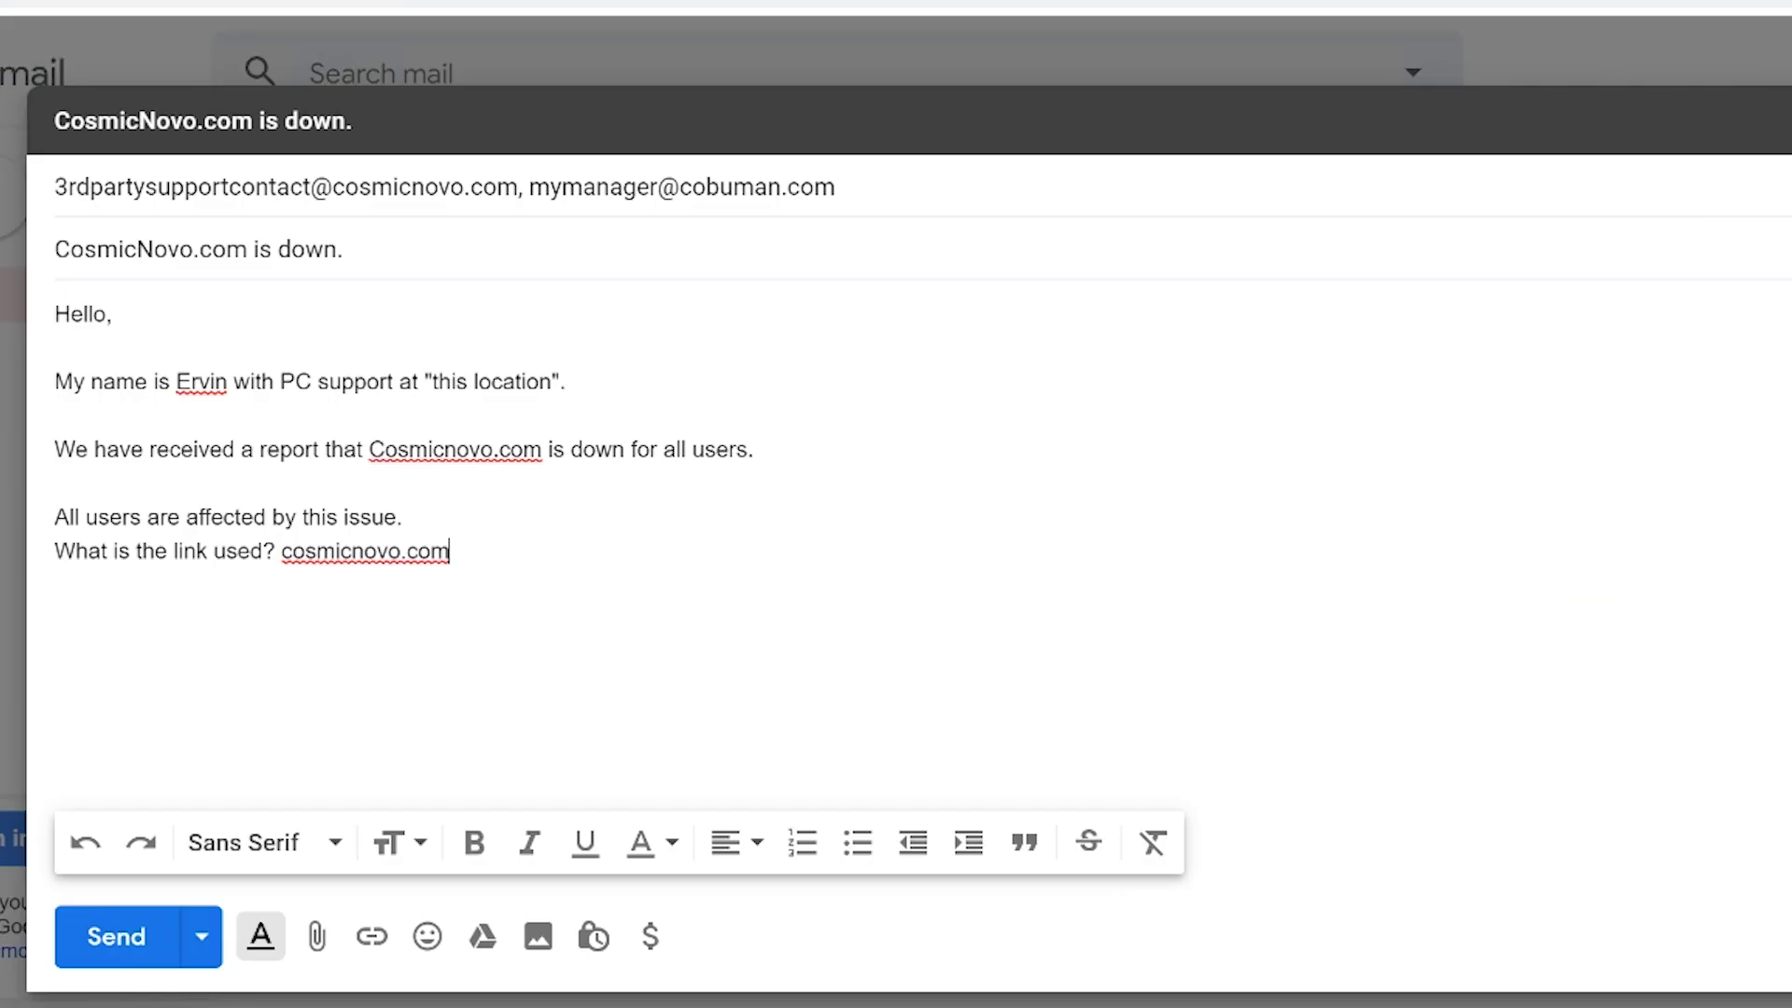
{"action": "left_click", "coordinate": [281, 551]}
{"action": "type", "text": "http"}
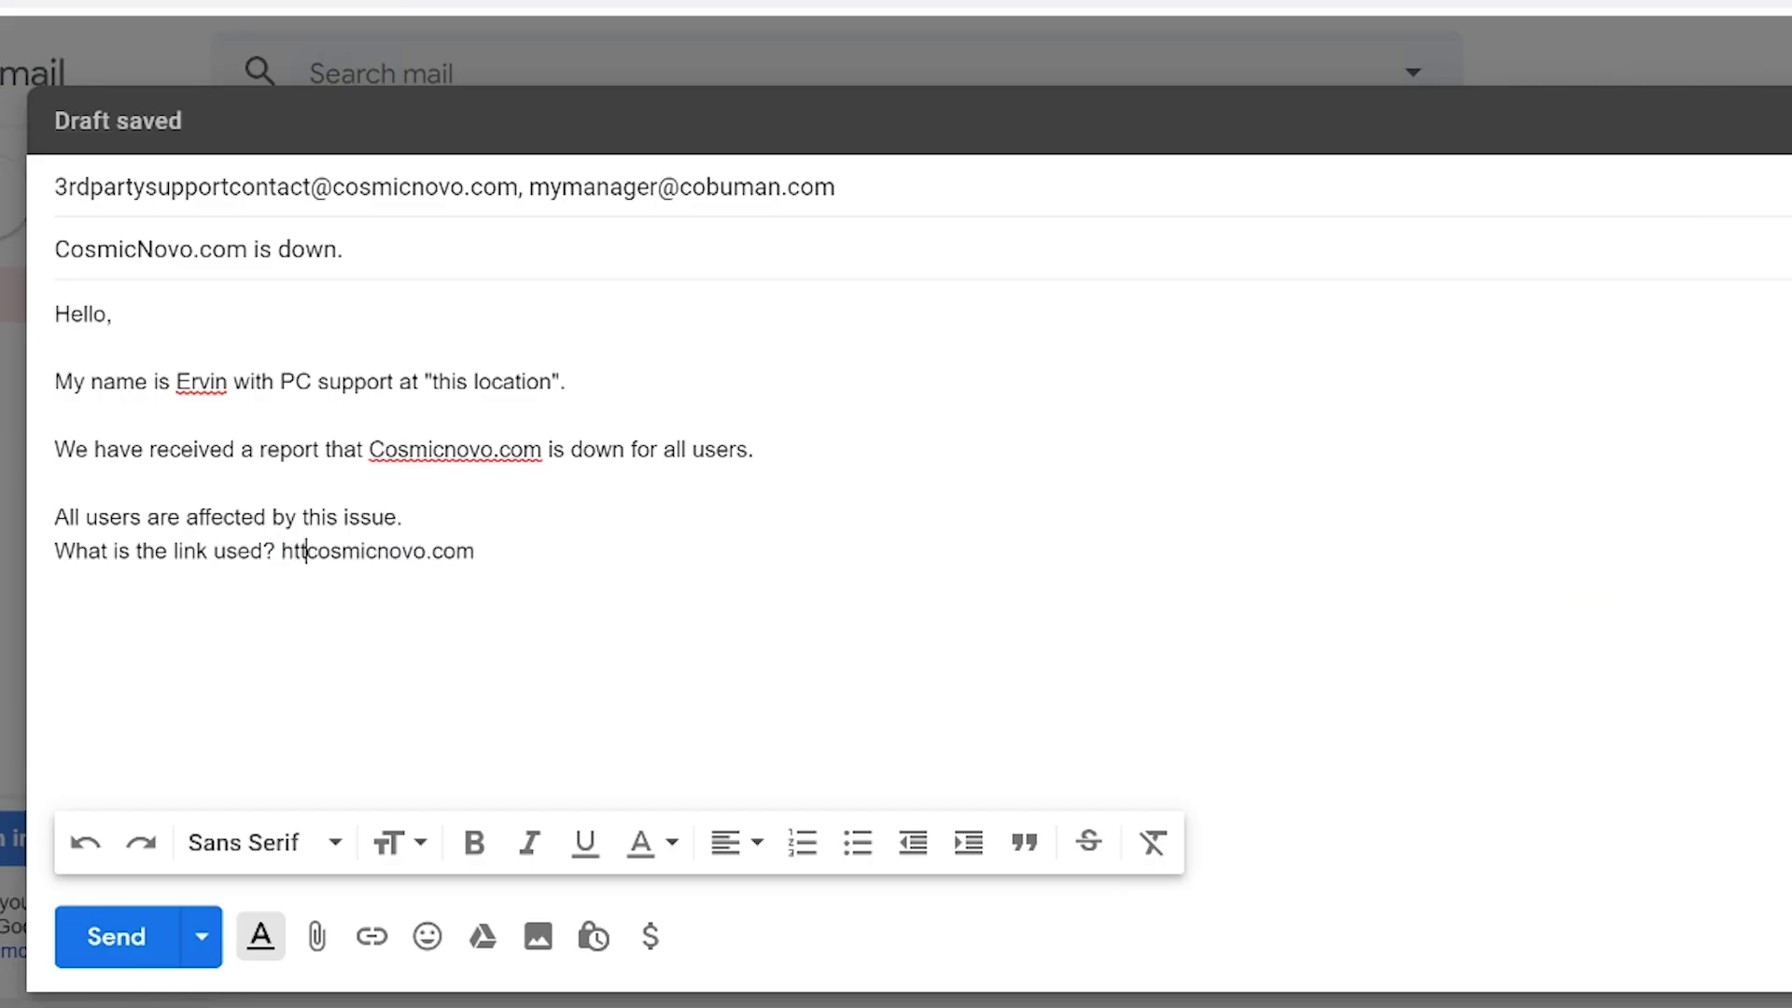
{"action": "type", "text": "://"}
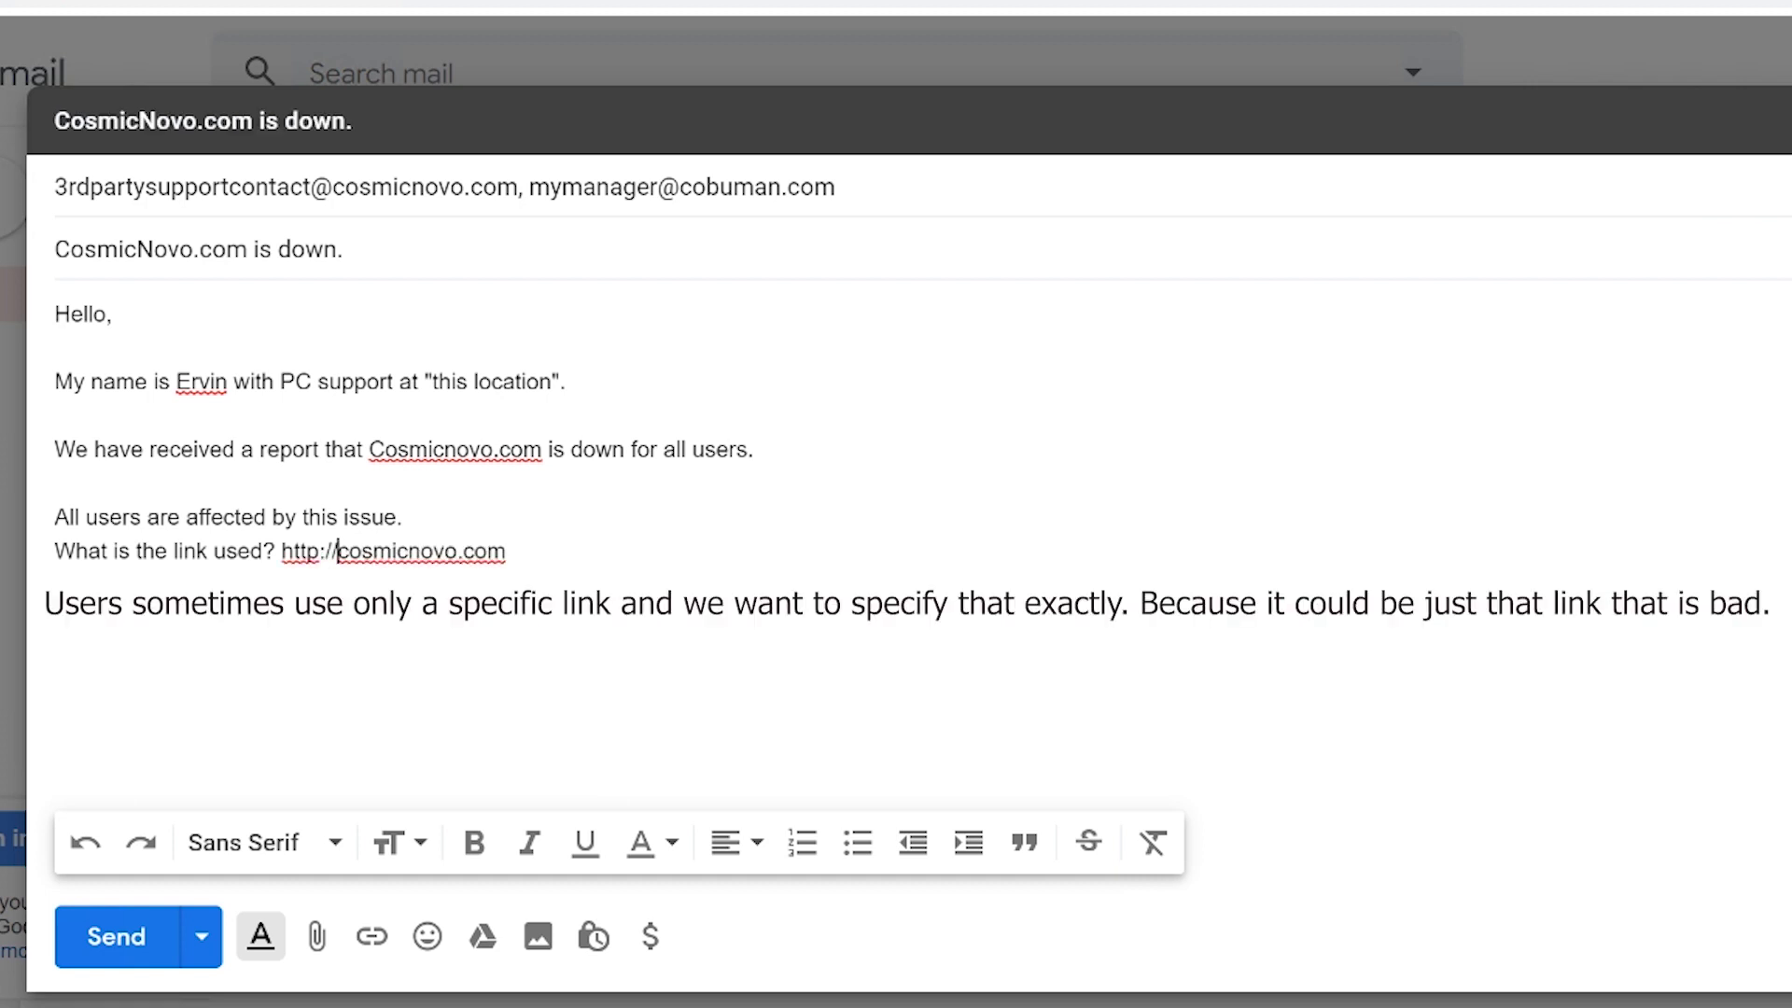
{"action": "key", "text": "Left"}
{"action": "key", "text": "Left"}
{"action": "key", "text": "Left"}
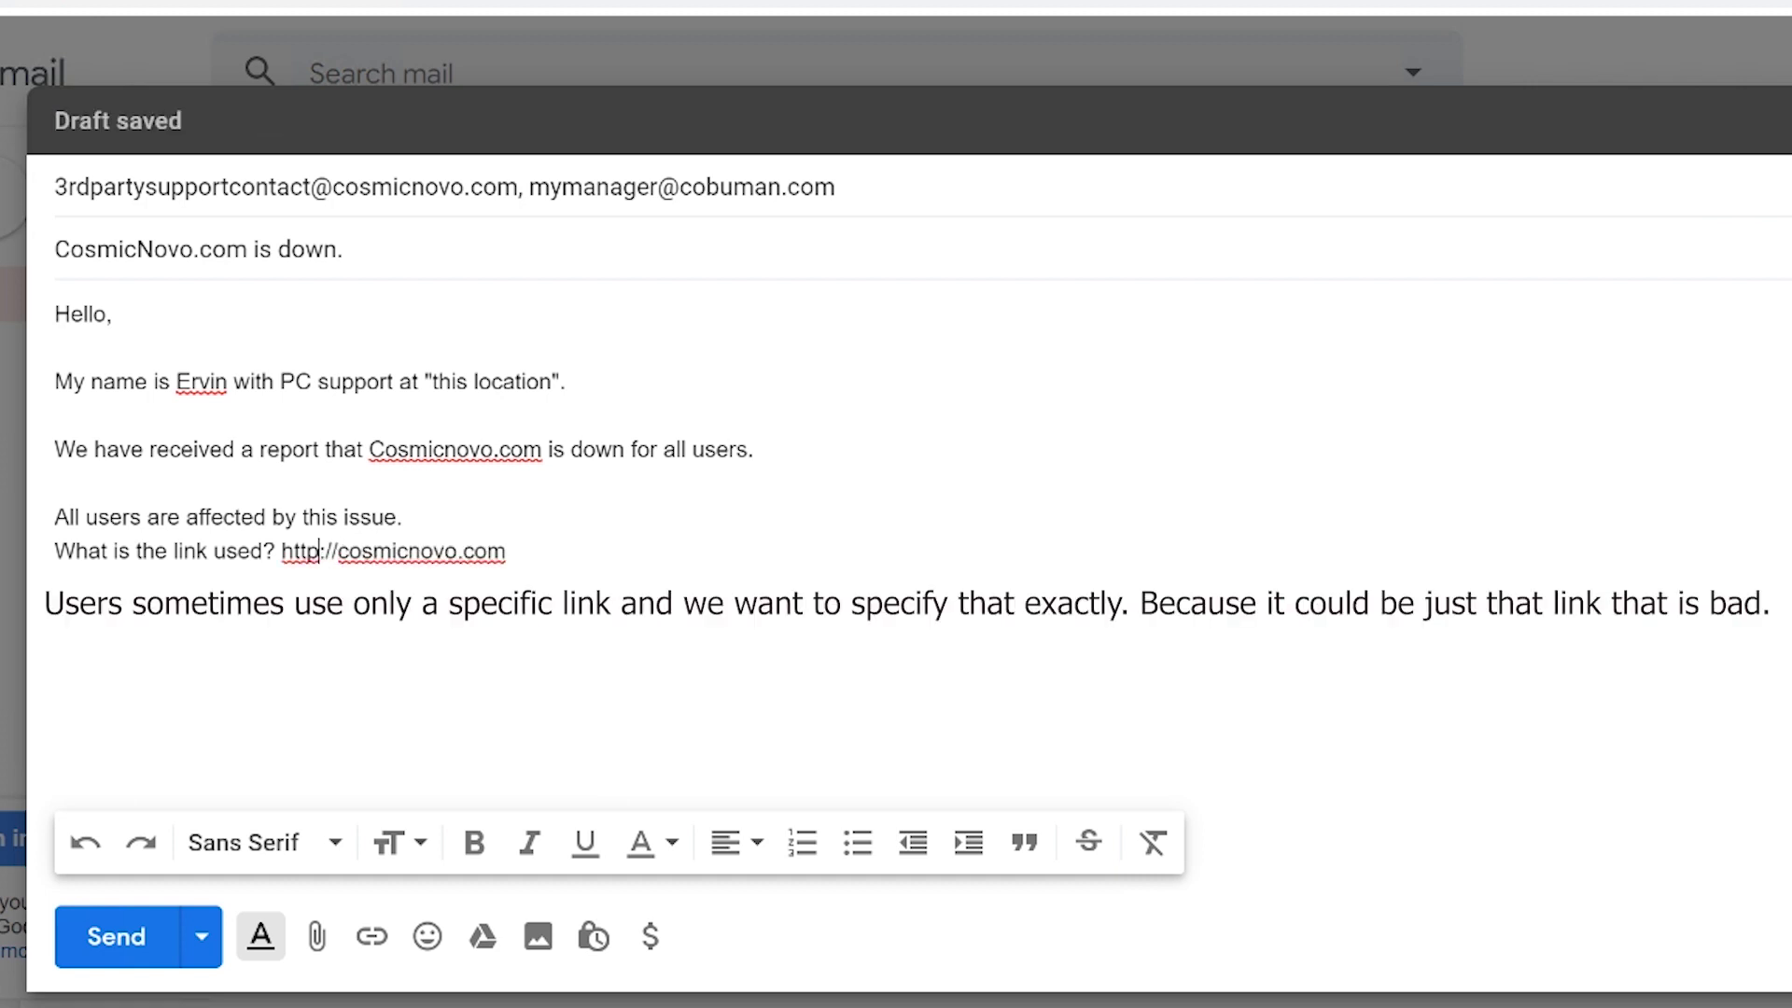
{"action": "type", "text": "s"}
{"action": "key", "text": "Right"}
{"action": "key", "text": "Right"}
{"action": "key", "text": "Right"}
{"action": "key", "text": "Right"}
{"action": "key", "text": "Right"}
{"action": "key", "text": "Right"}
{"action": "key", "text": "Right"}
{"action": "key", "text": "Right"}
{"action": "key", "text": "Right"}
{"action": "key", "text": "Right"}
{"action": "key", "text": "Right"}
{"action": "key", "text": "Right"}
{"action": "key", "text": "Right"}
{"action": "key", "text": "Right"}
{"action": "key", "text": "Right"}
{"action": "key", "text": "Right"}
{"action": "key", "text": "Right"}
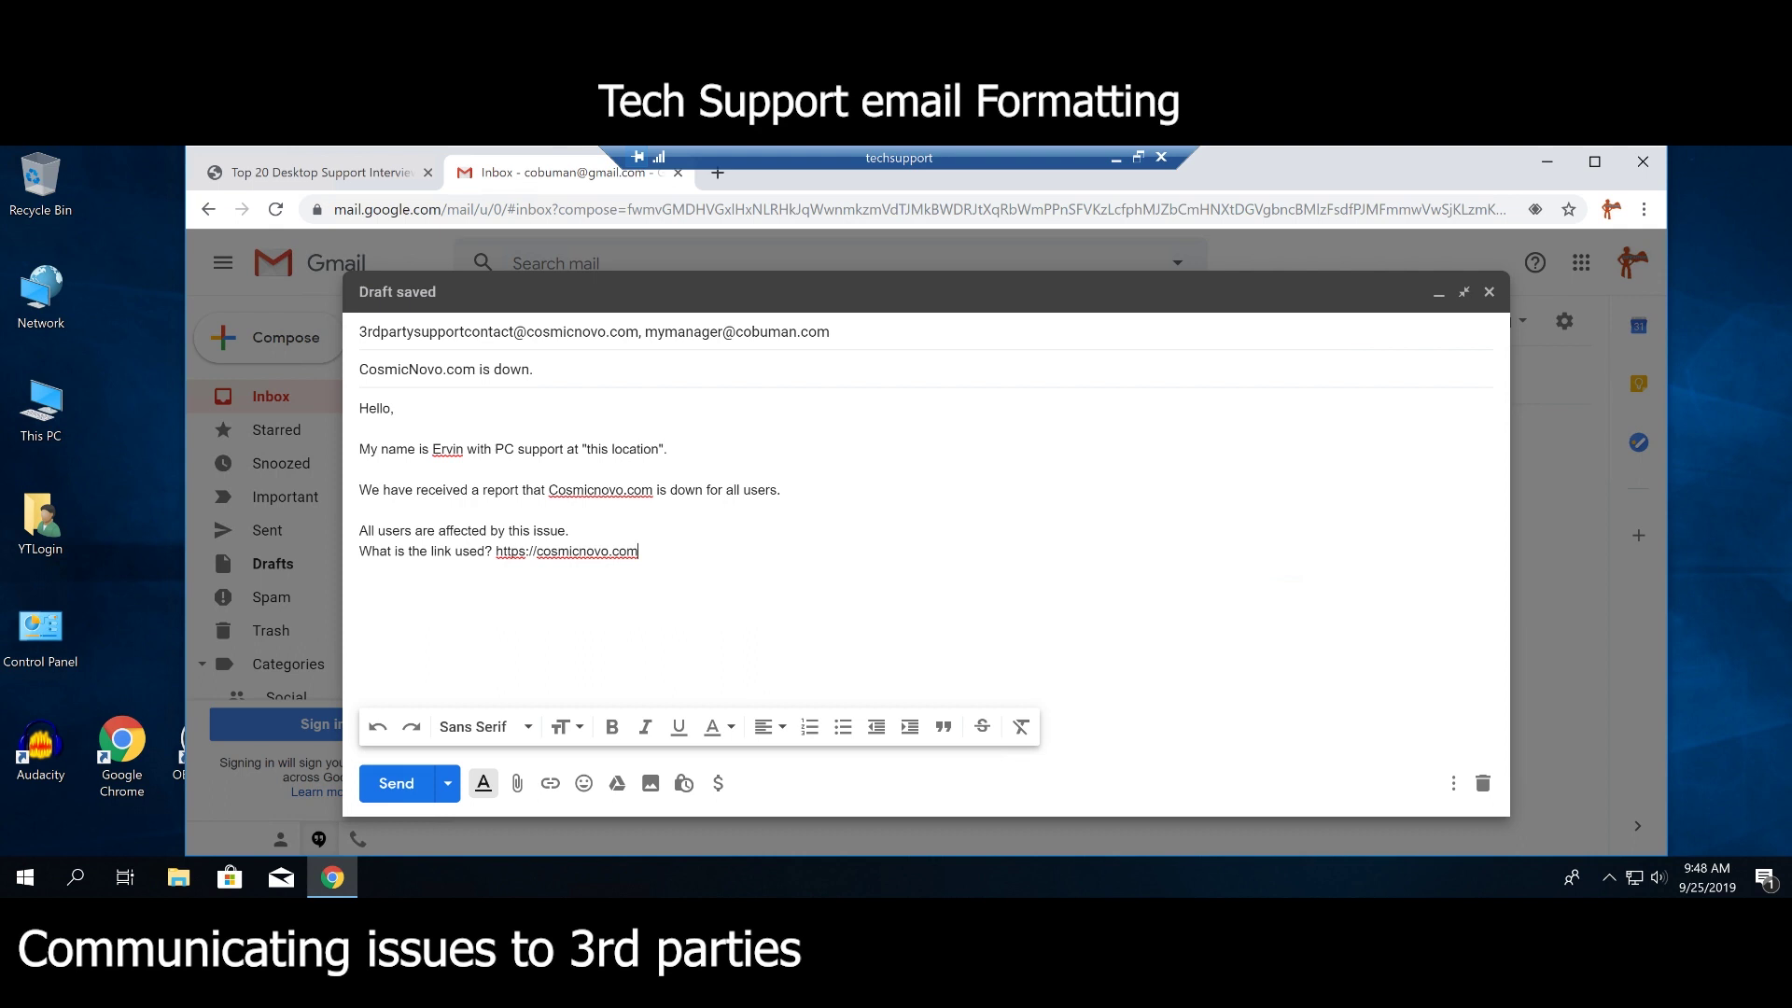
Replace the question with 'is the link they use.' after the URL.
{"action": "left_click_drag", "start_coordinate": [495, 551], "coordinate": [355, 571]}
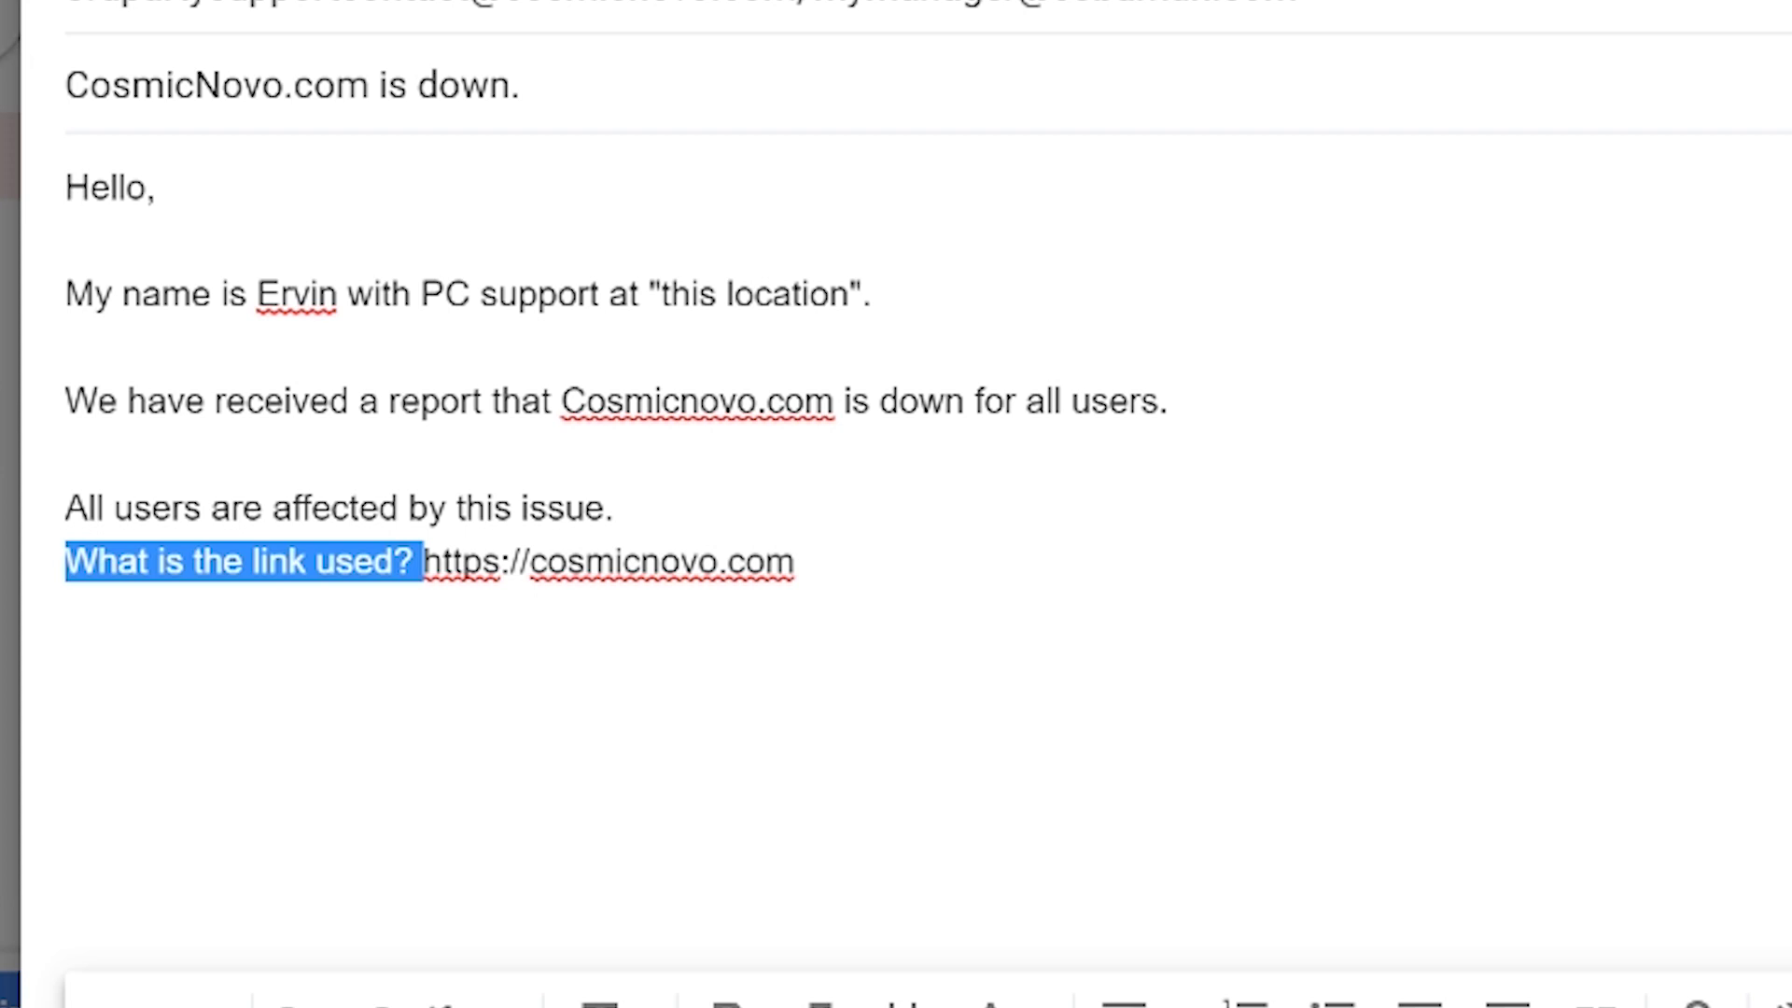
{"action": "key", "text": "BackSpace"}
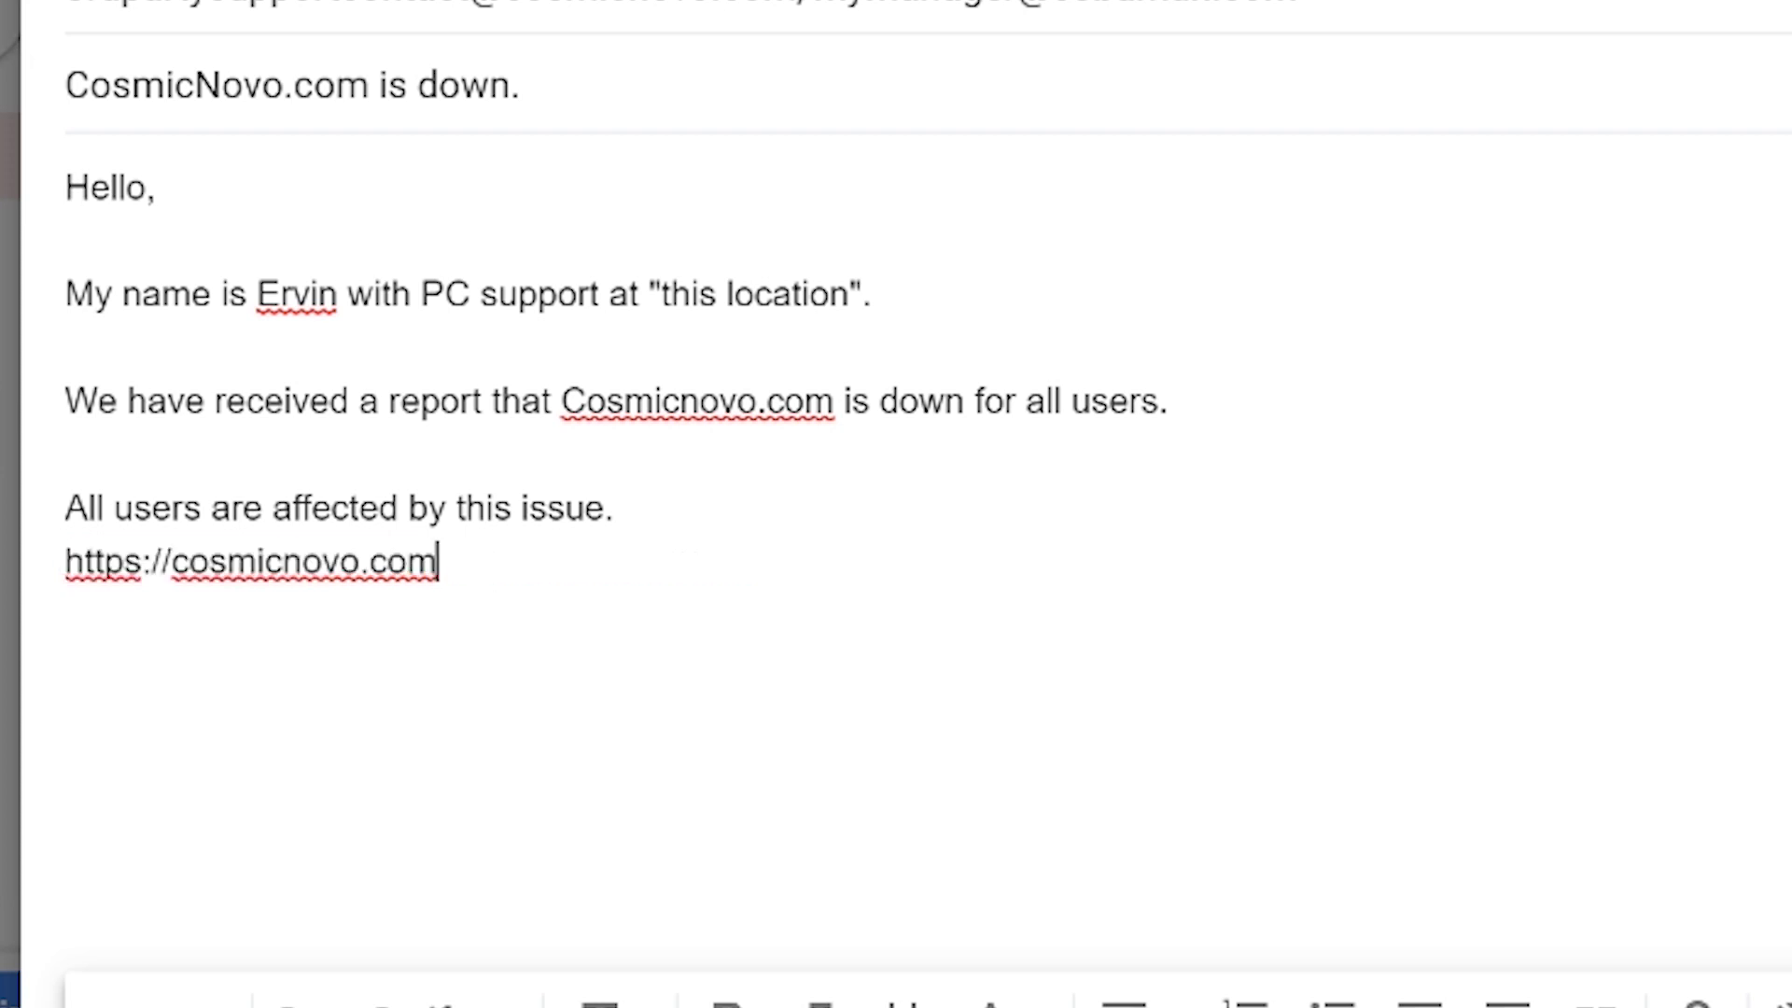
{"action": "type", "text": "i"}
{"action": "type", "text": "s the"}
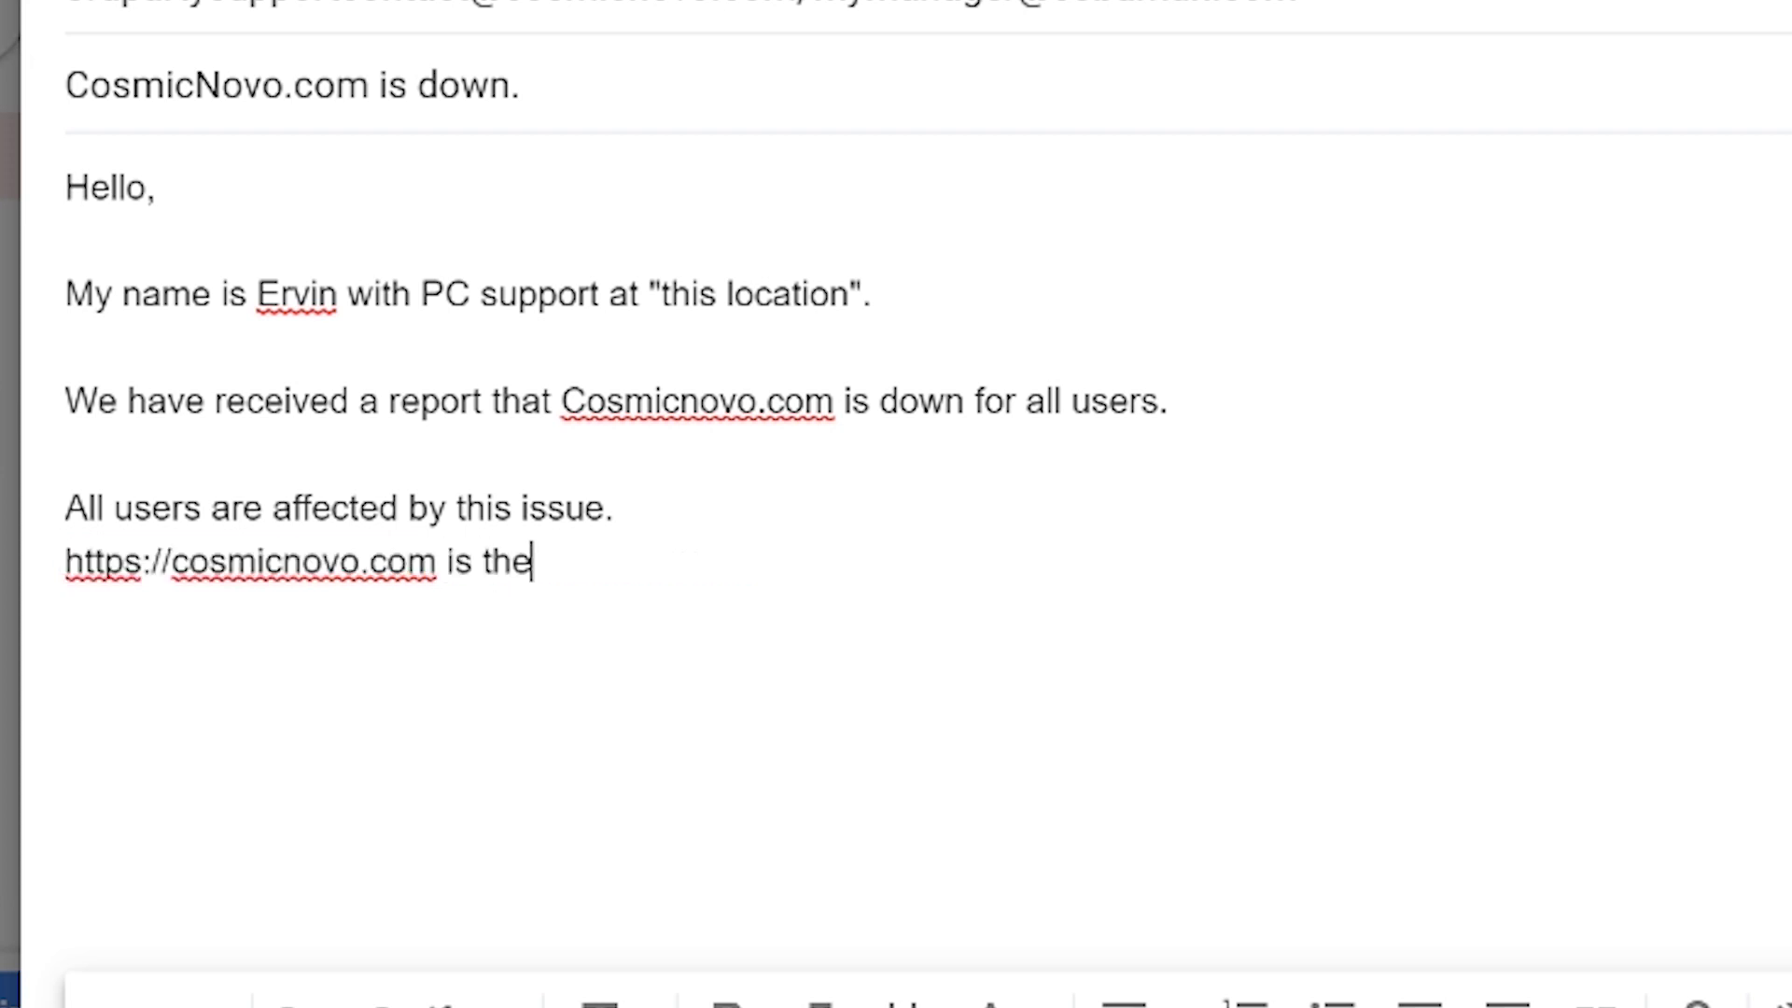
{"action": "type", "text": " link thye"}
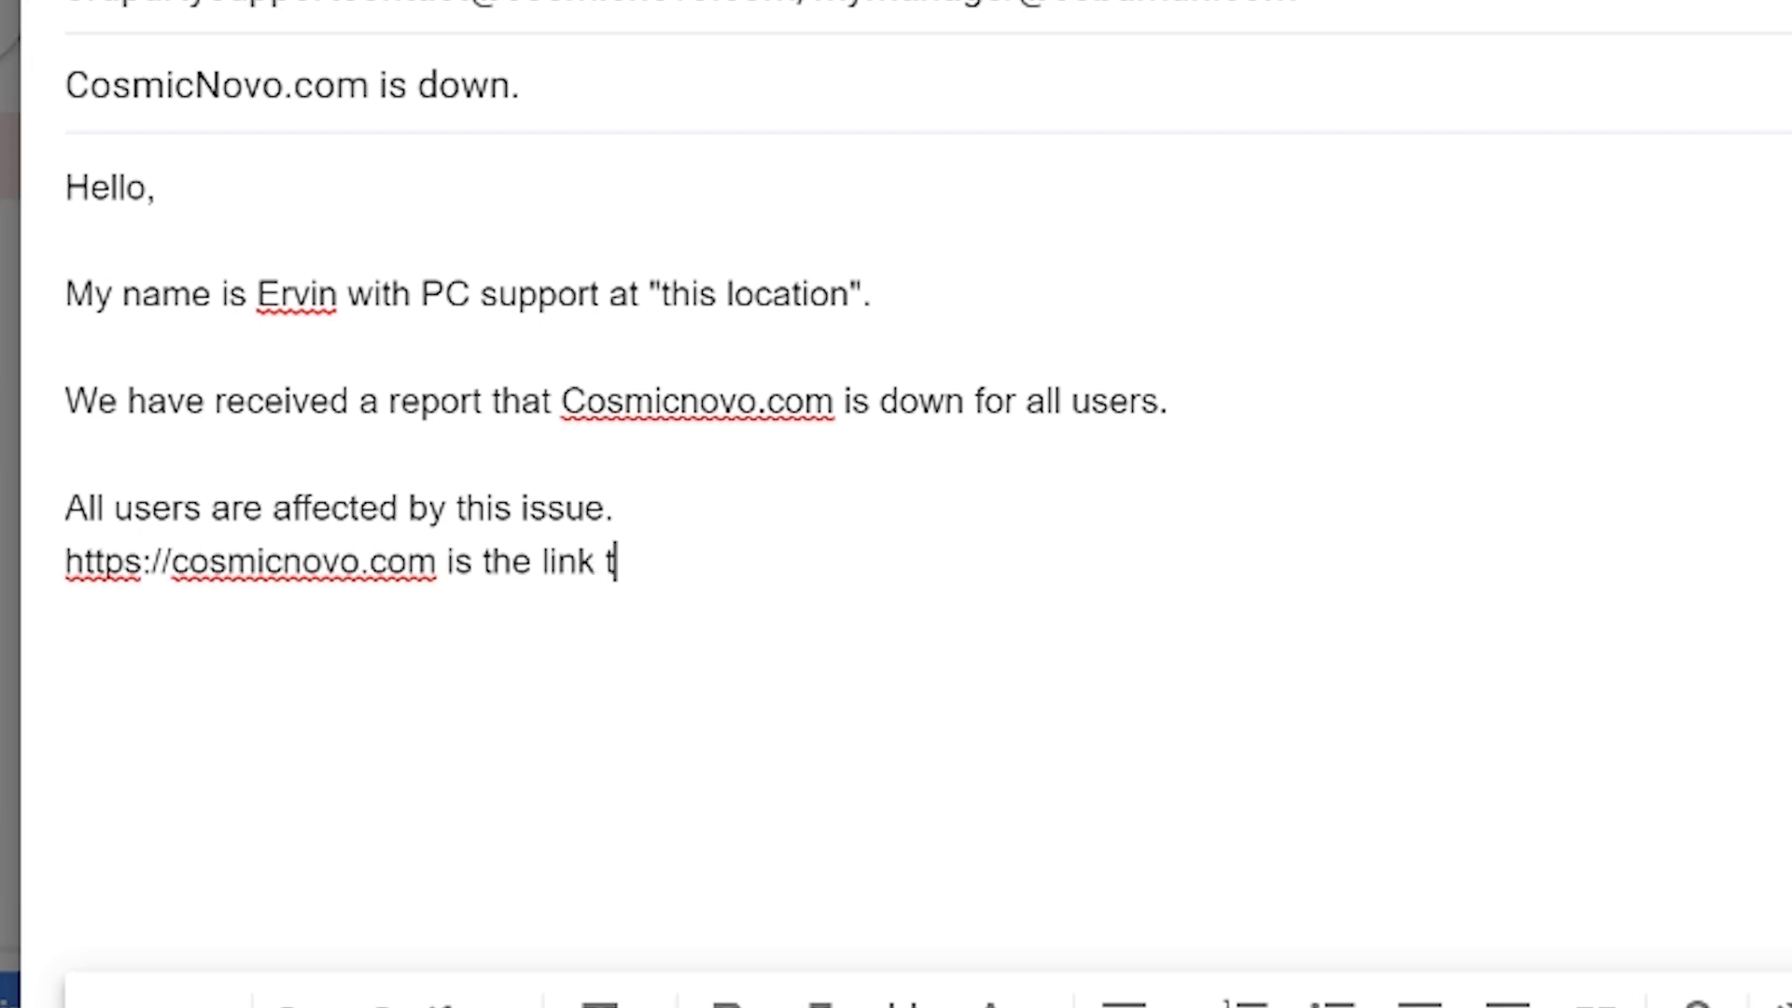
{"action": "key", "text": "BackSpace"}
{"action": "key", "text": "BackSpace"}
{"action": "type", "text": "ey use."}
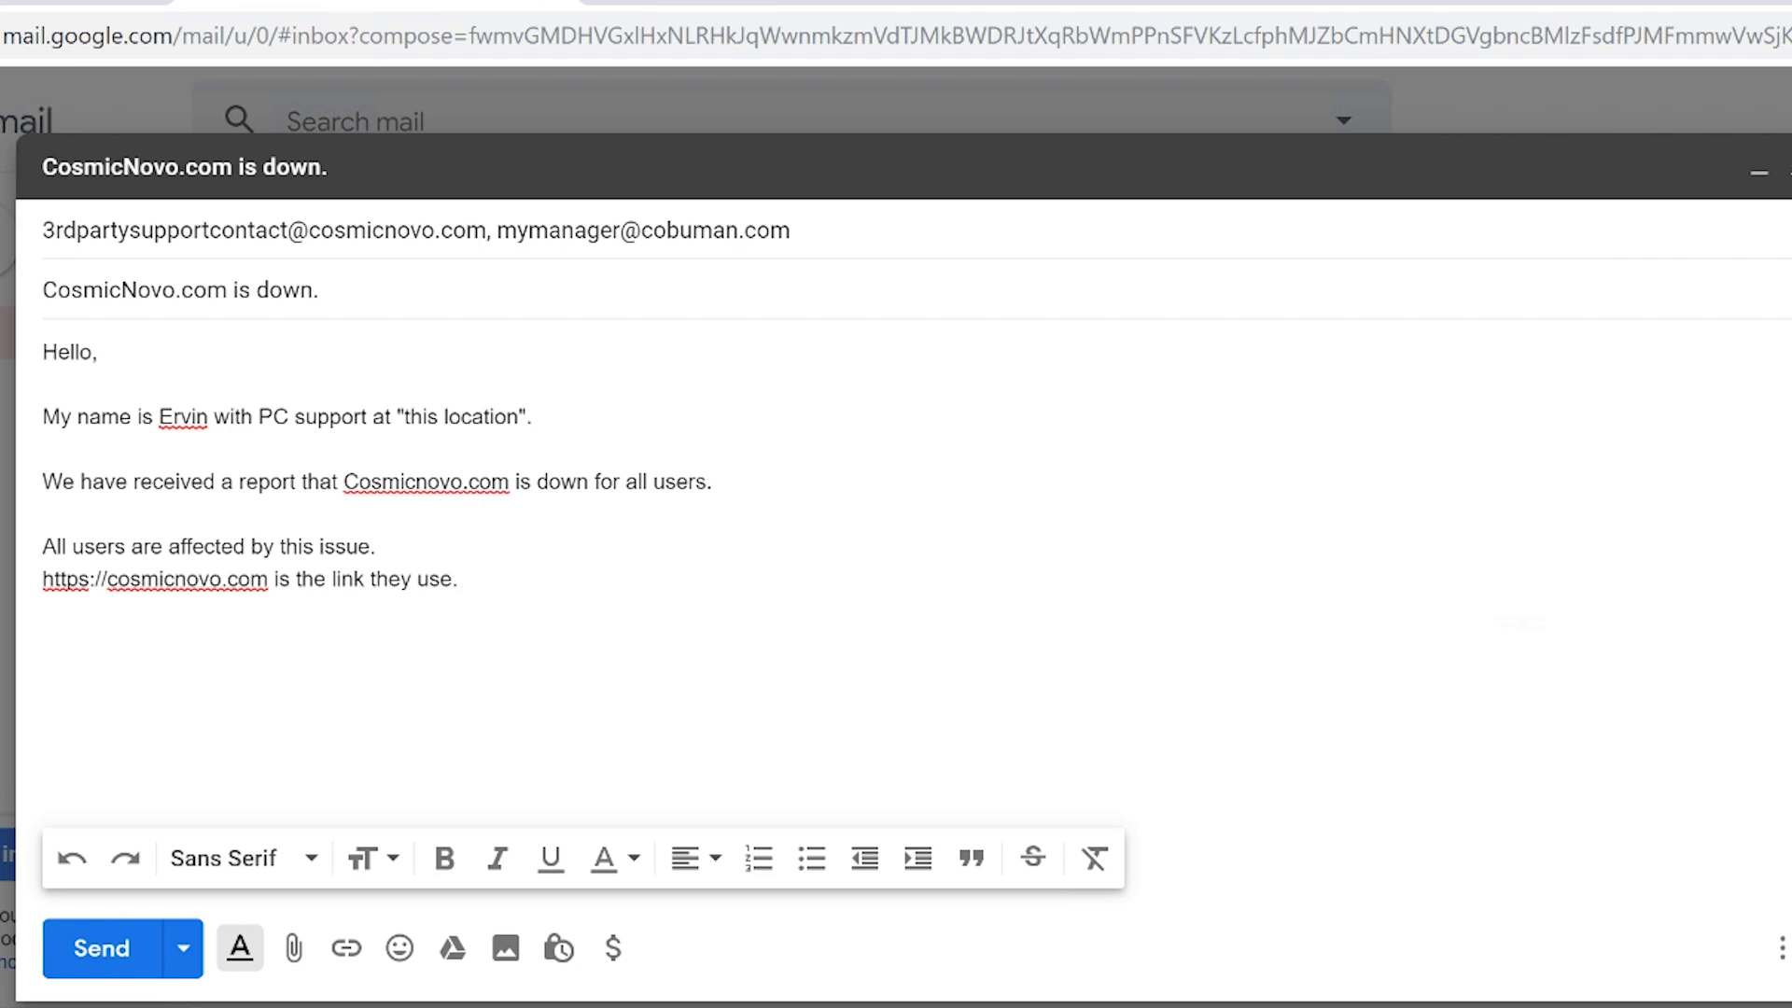
Add the line 'Which version of the software are you using?' below the link sentence.
{"action": "left_click_drag", "start_coordinate": [268, 579], "coordinate": [43, 579]}
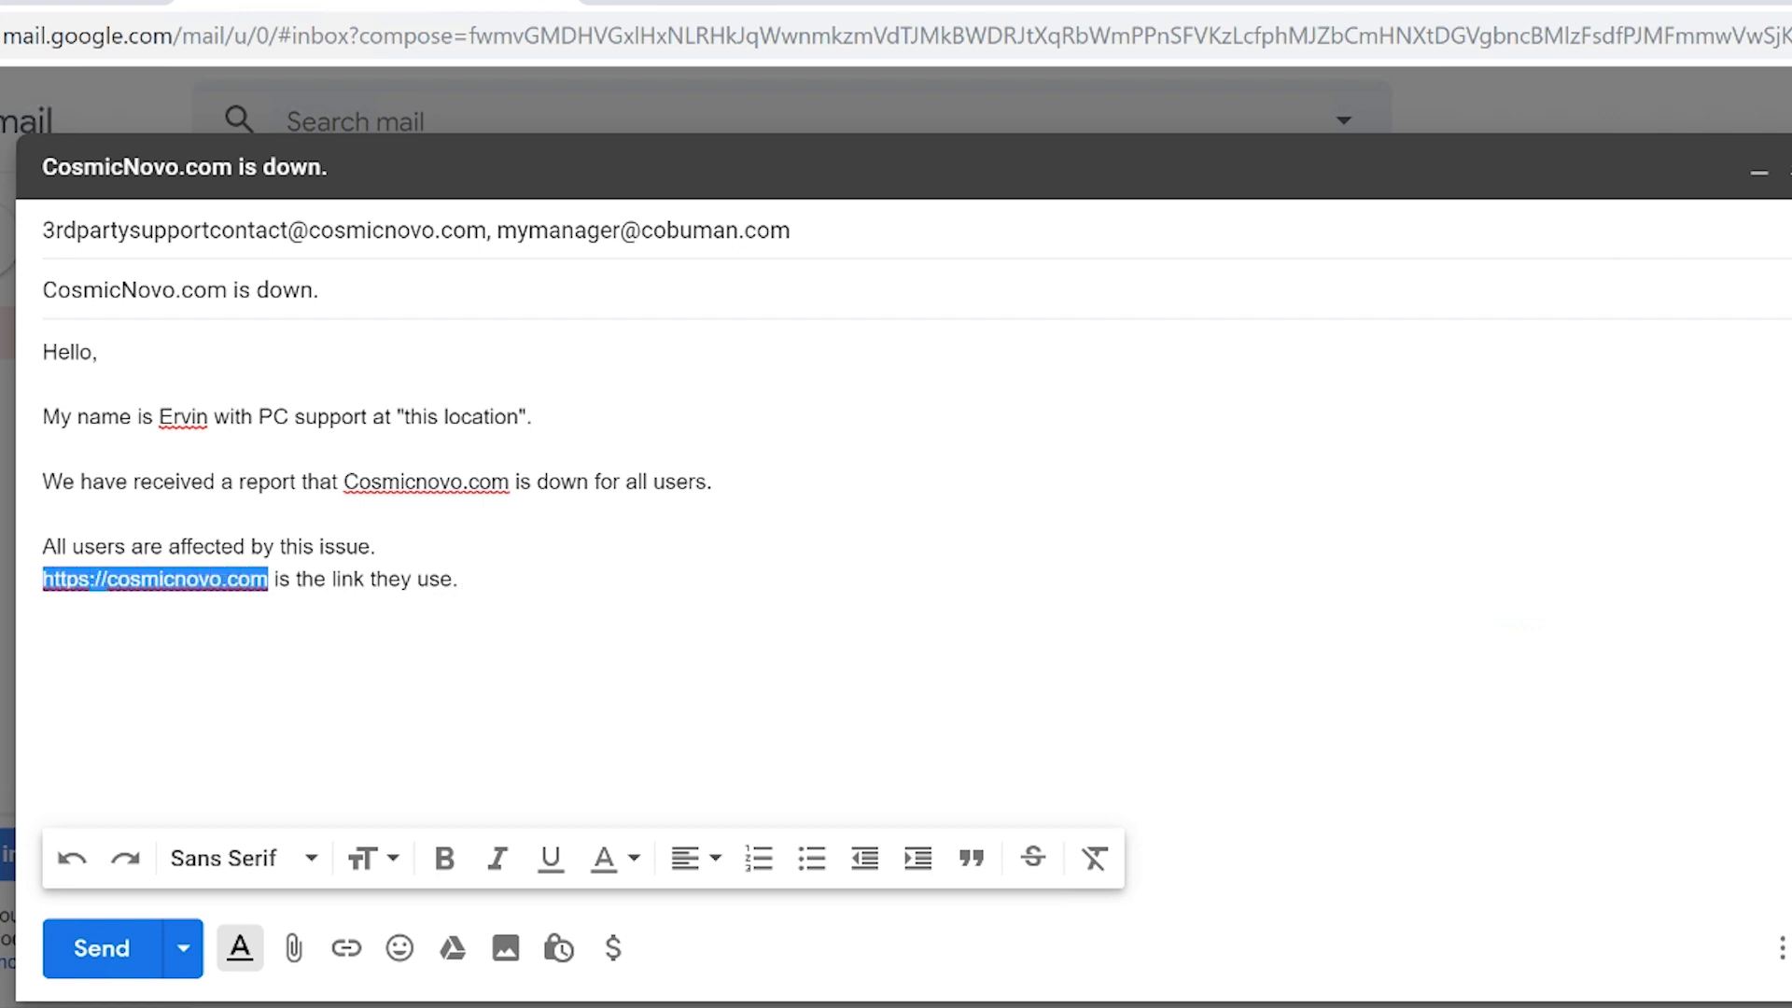
{"action": "left_click", "coordinate": [341, 579]}
{"action": "key", "text": "End"}
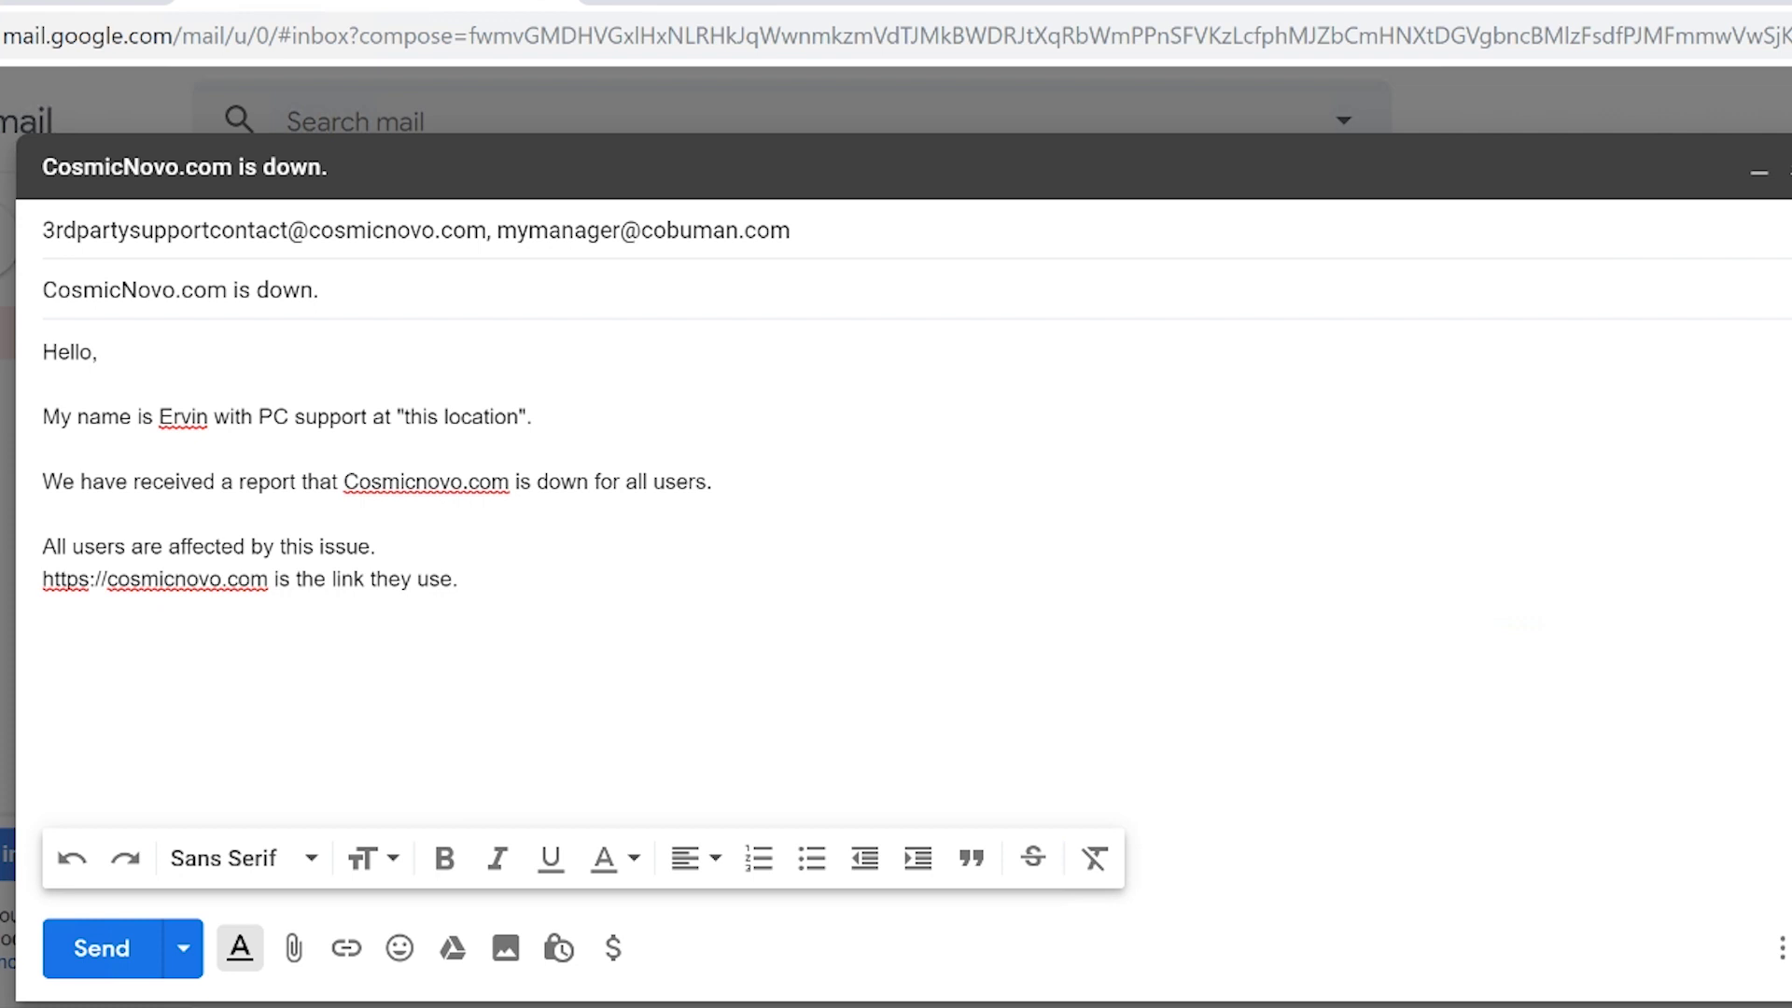
{"action": "key", "text": "Return"}
{"action": "type", "text": "Which version of the software are"}
{"action": "key", "text": "Tab"}
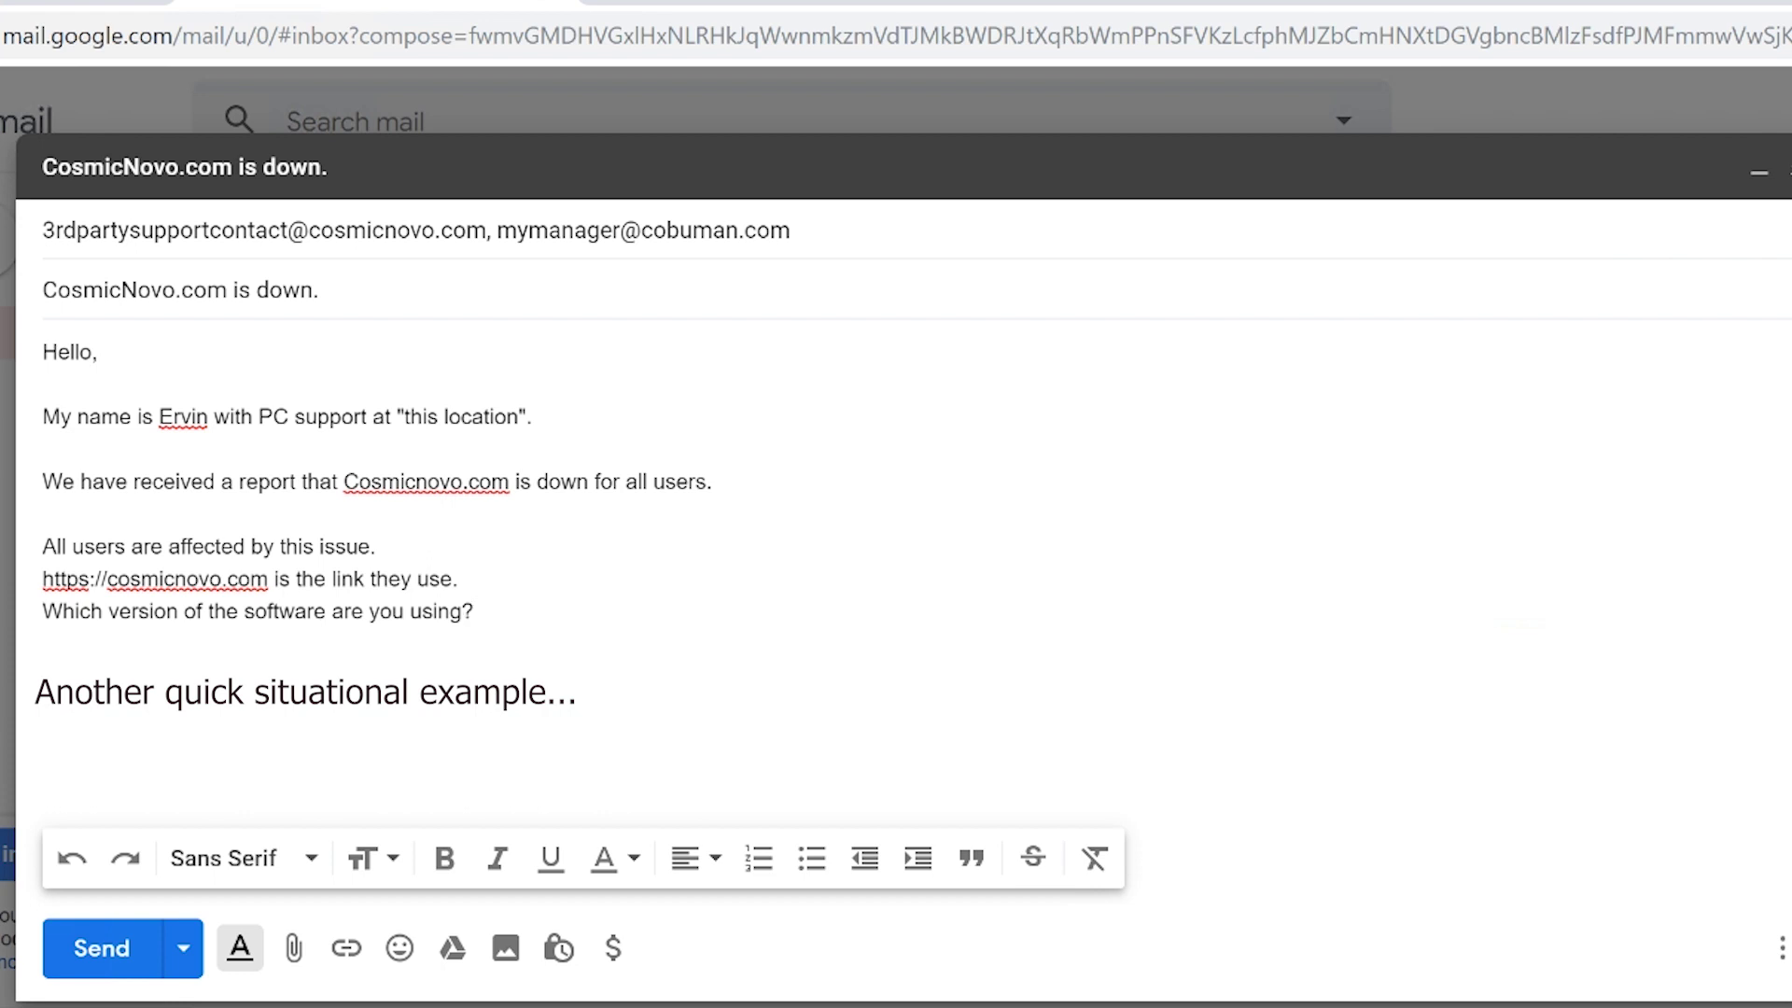
Answer with 'We use version 7.5.9 of this software.'.
{"action": "type", "text": "We use versio"}
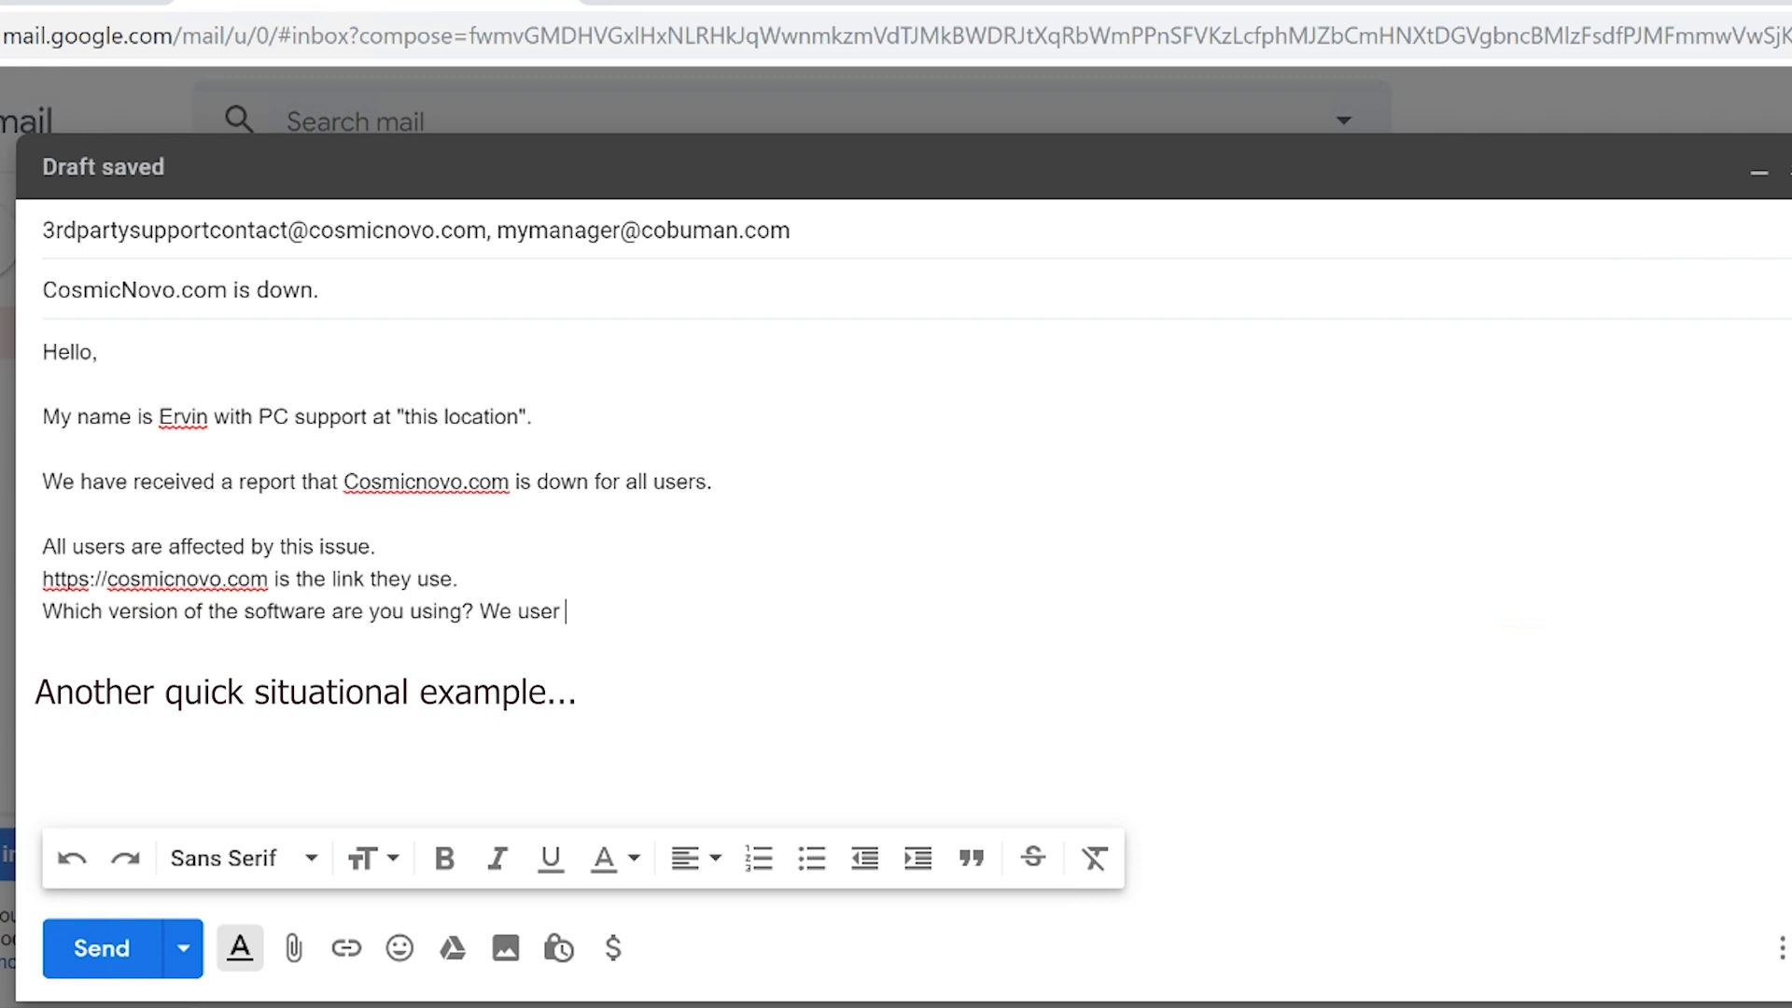
{"action": "type", "text": "n "}
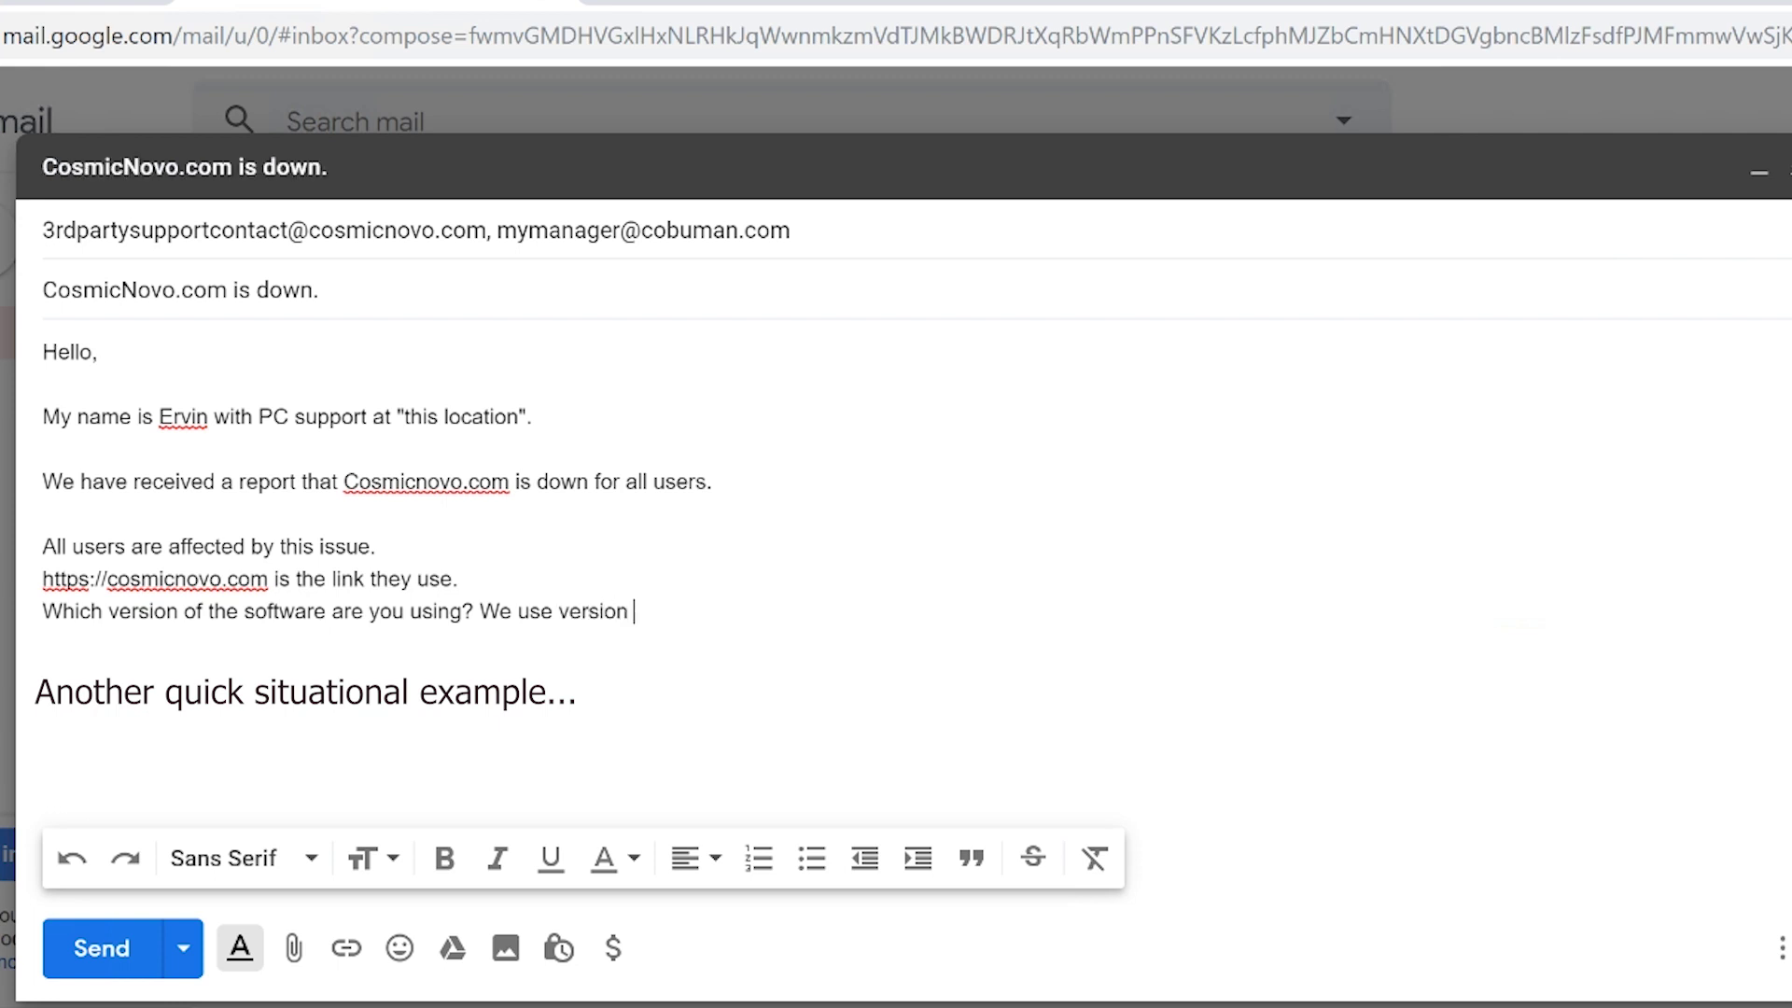
{"action": "type", "text": "7.5.9 of this software."}
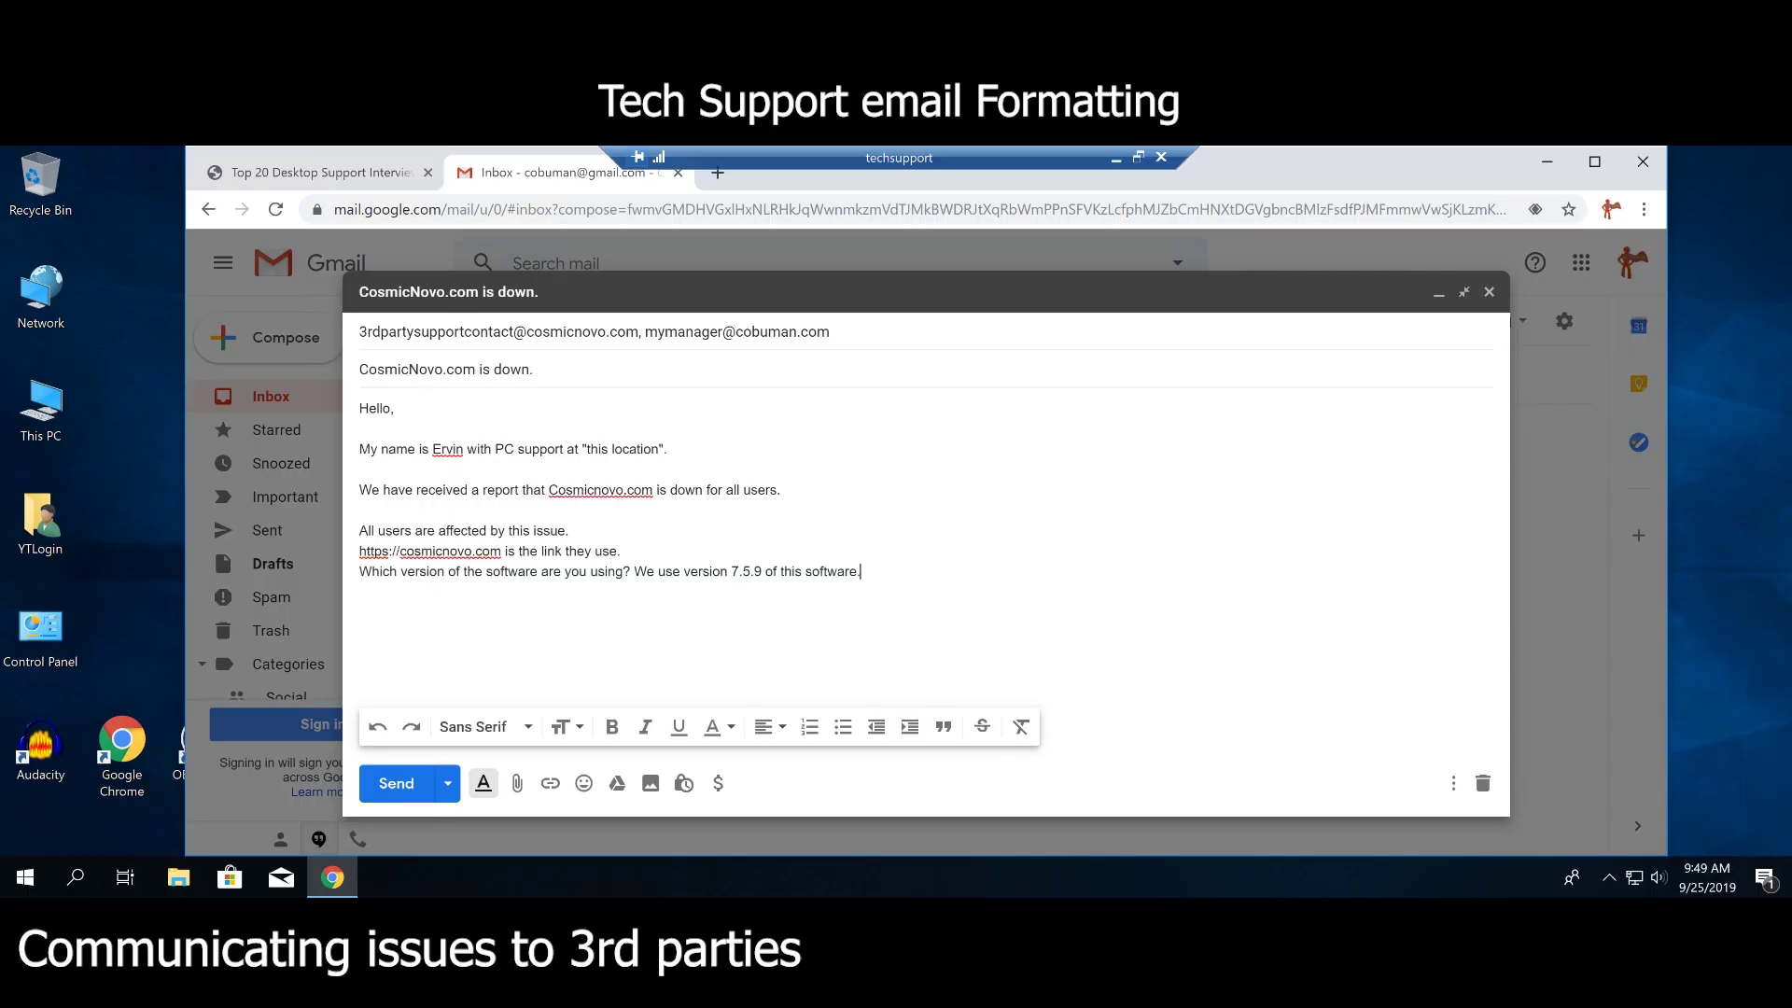
Delete the version question and the 'We use version 7.5.9 of this software.' sentence.
{"action": "key", "text": "shift+Left"}
{"action": "key", "text": "shift+Left"}
{"action": "key", "text": "shift+Left"}
{"action": "key", "text": "shift+Left"}
{"action": "key", "text": "shift+Left"}
{"action": "key", "text": "shift+Left"}
{"action": "key", "text": "shift+Left"}
{"action": "key", "text": "shift+Left"}
{"action": "key", "text": "shift+Left"}
{"action": "key", "text": "shift+Left"}
{"action": "key", "text": "shift+Left"}
{"action": "key", "text": "shift+Left"}
{"action": "key", "text": "shift+Left"}
{"action": "key", "text": "shift+Left"}
{"action": "key", "text": "shift+Left"}
{"action": "key", "text": "shift+Left"}
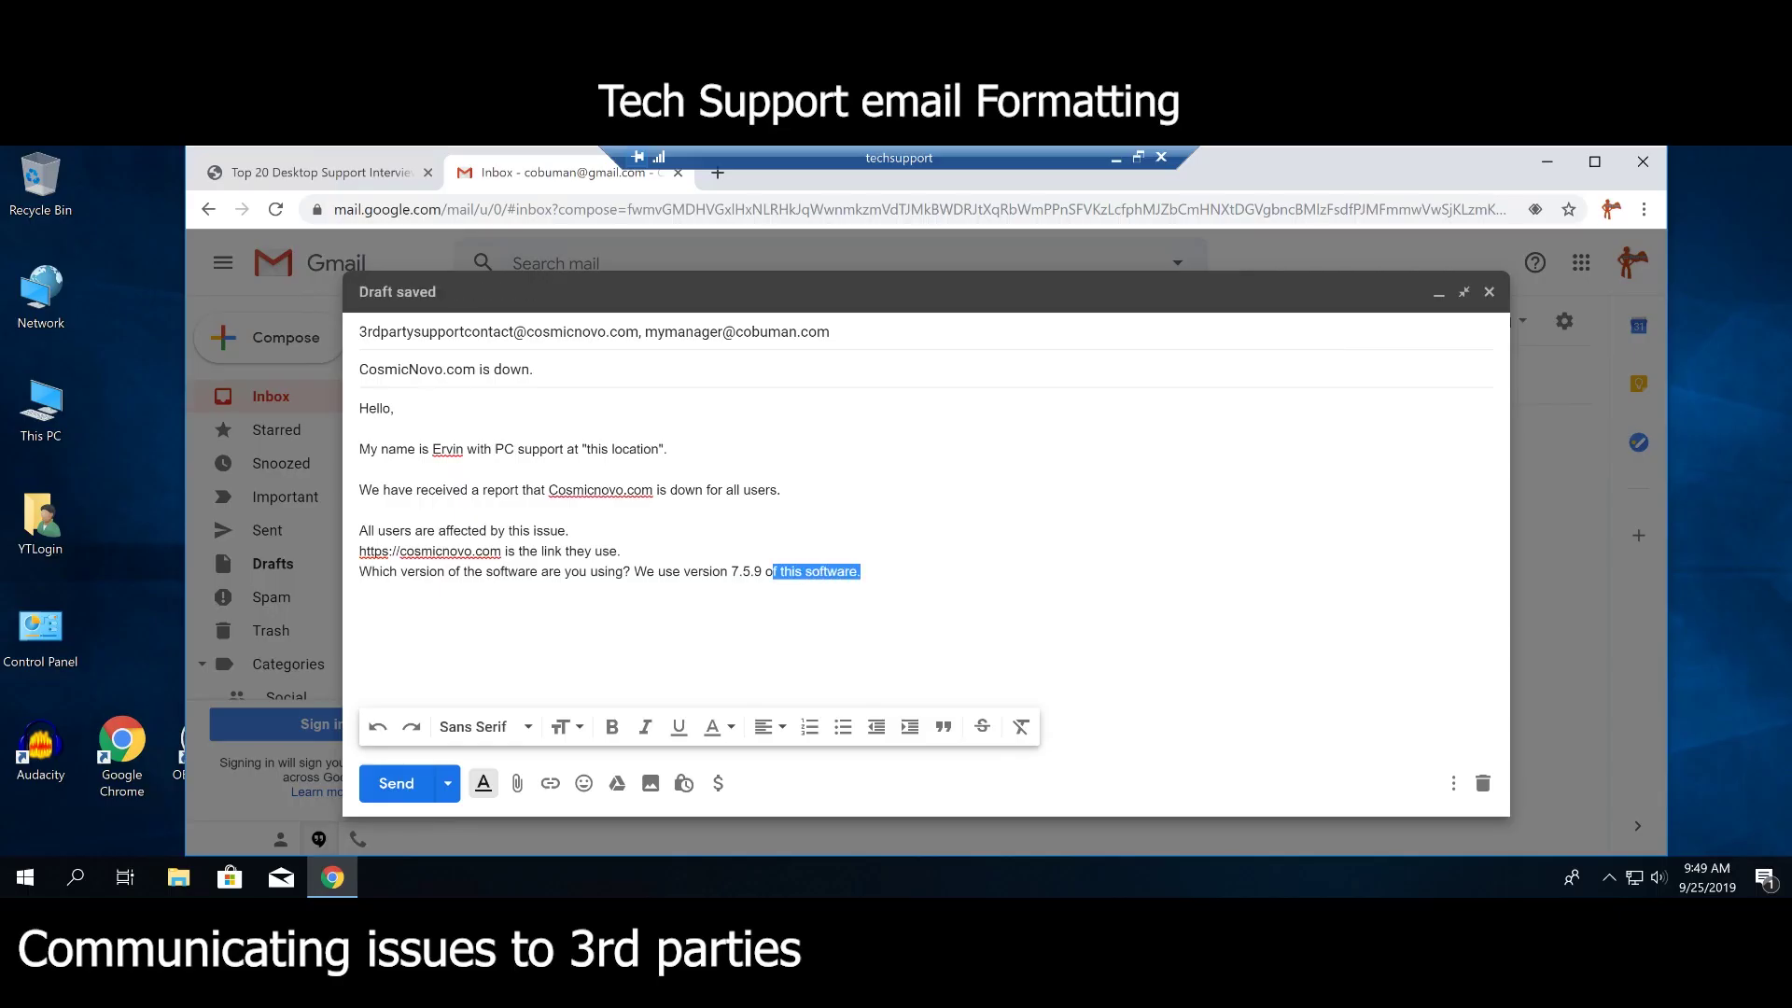
{"action": "left_click_drag", "start_coordinate": [634, 571], "coordinate": [342, 563]}
{"action": "key", "text": "BackSpace"}
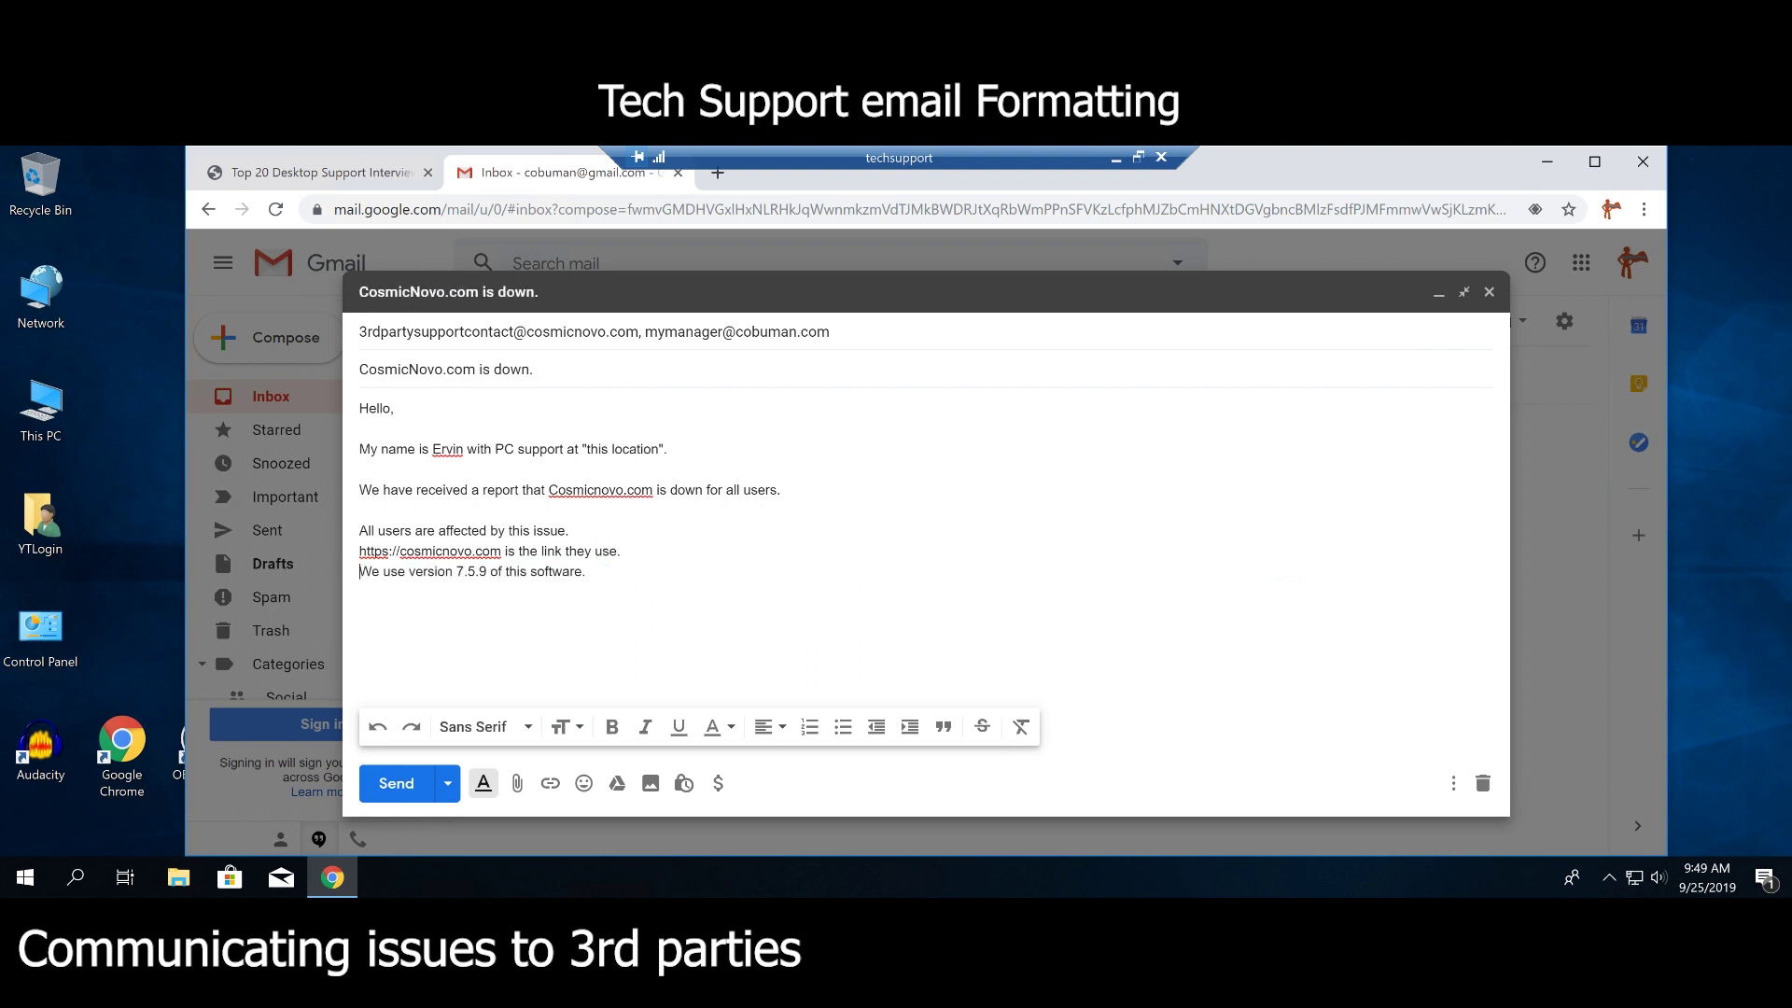
{"action": "left_click_drag", "start_coordinate": [588, 572], "coordinate": [354, 588]}
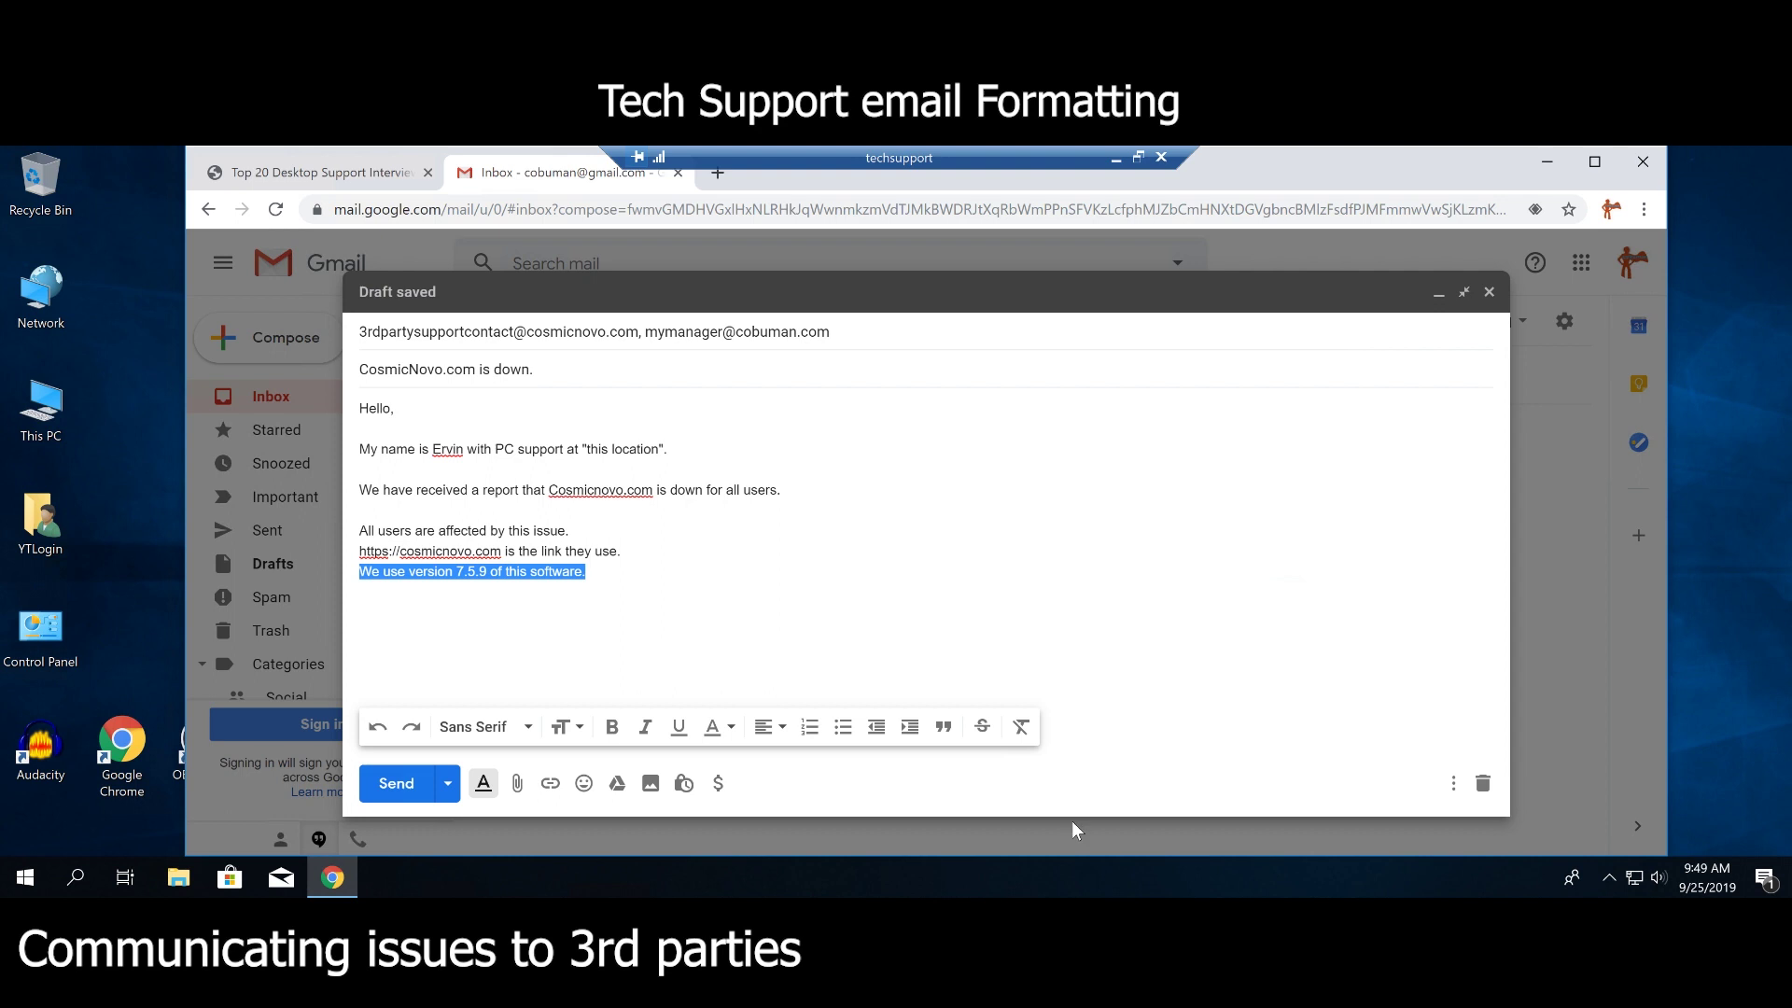
{"action": "key", "text": "BackSpace"}
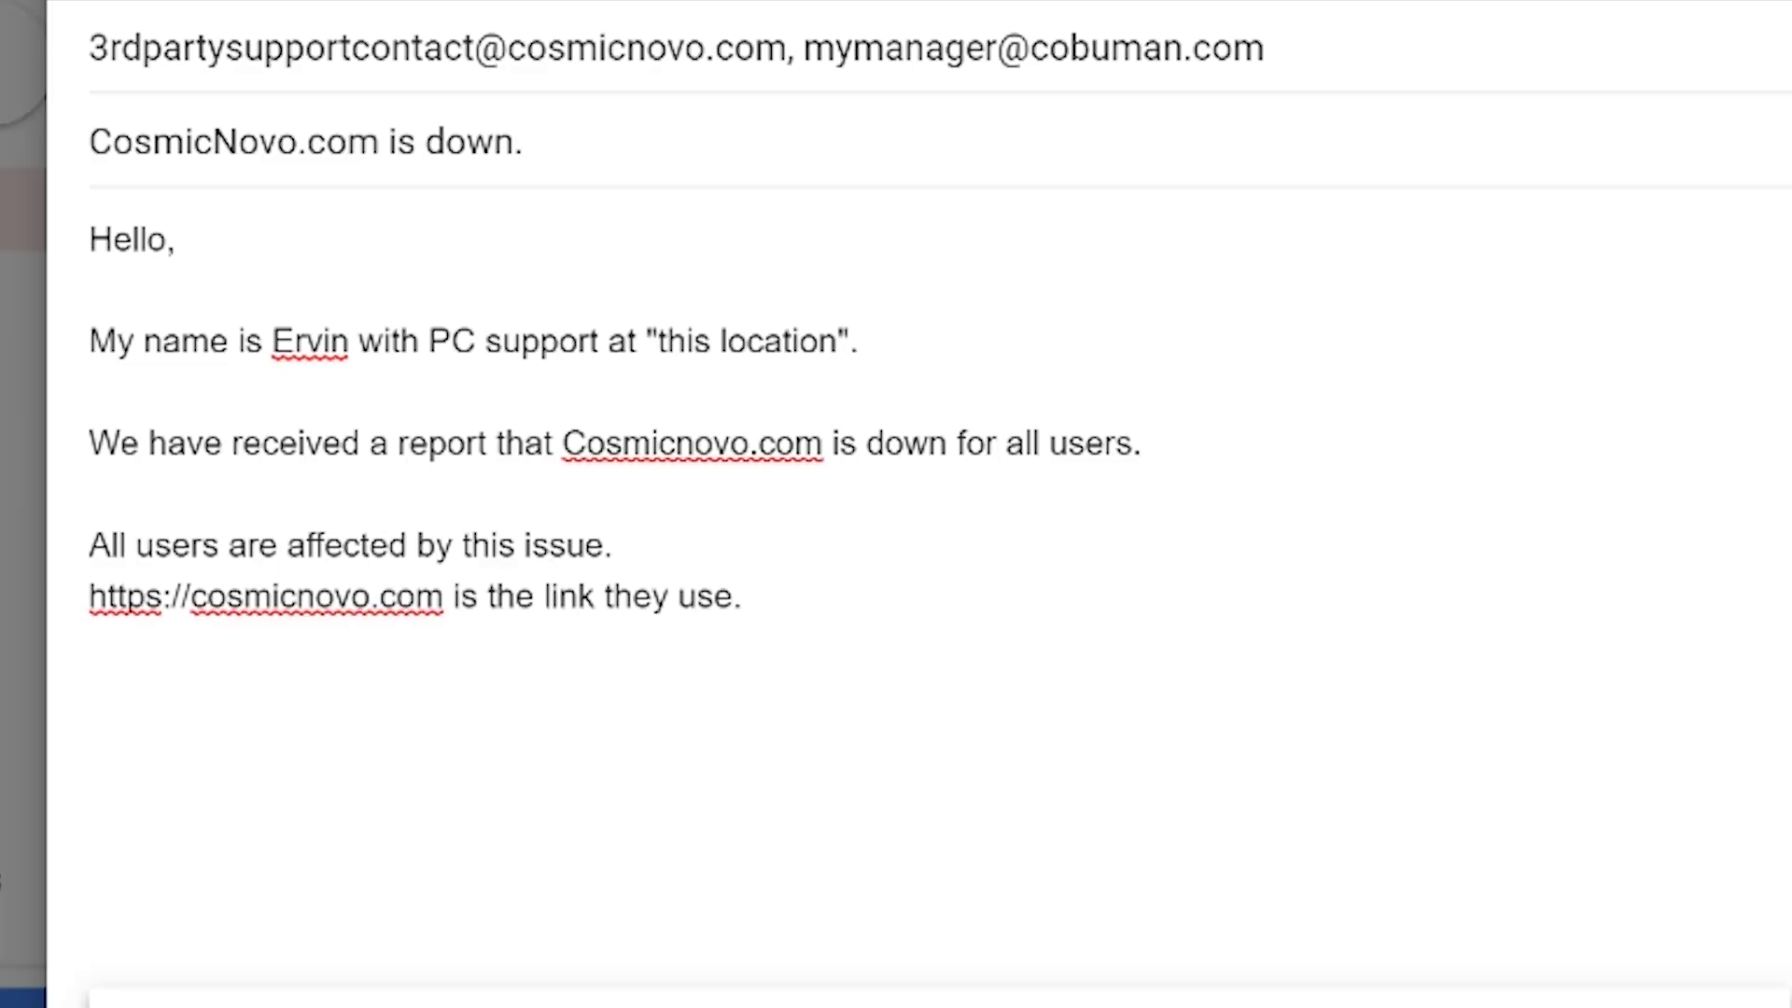
Write 'The issue was reported at 8am EST.', removing the 'When did this issue start?' prompt.
{"action": "type", "text": "When did this"}
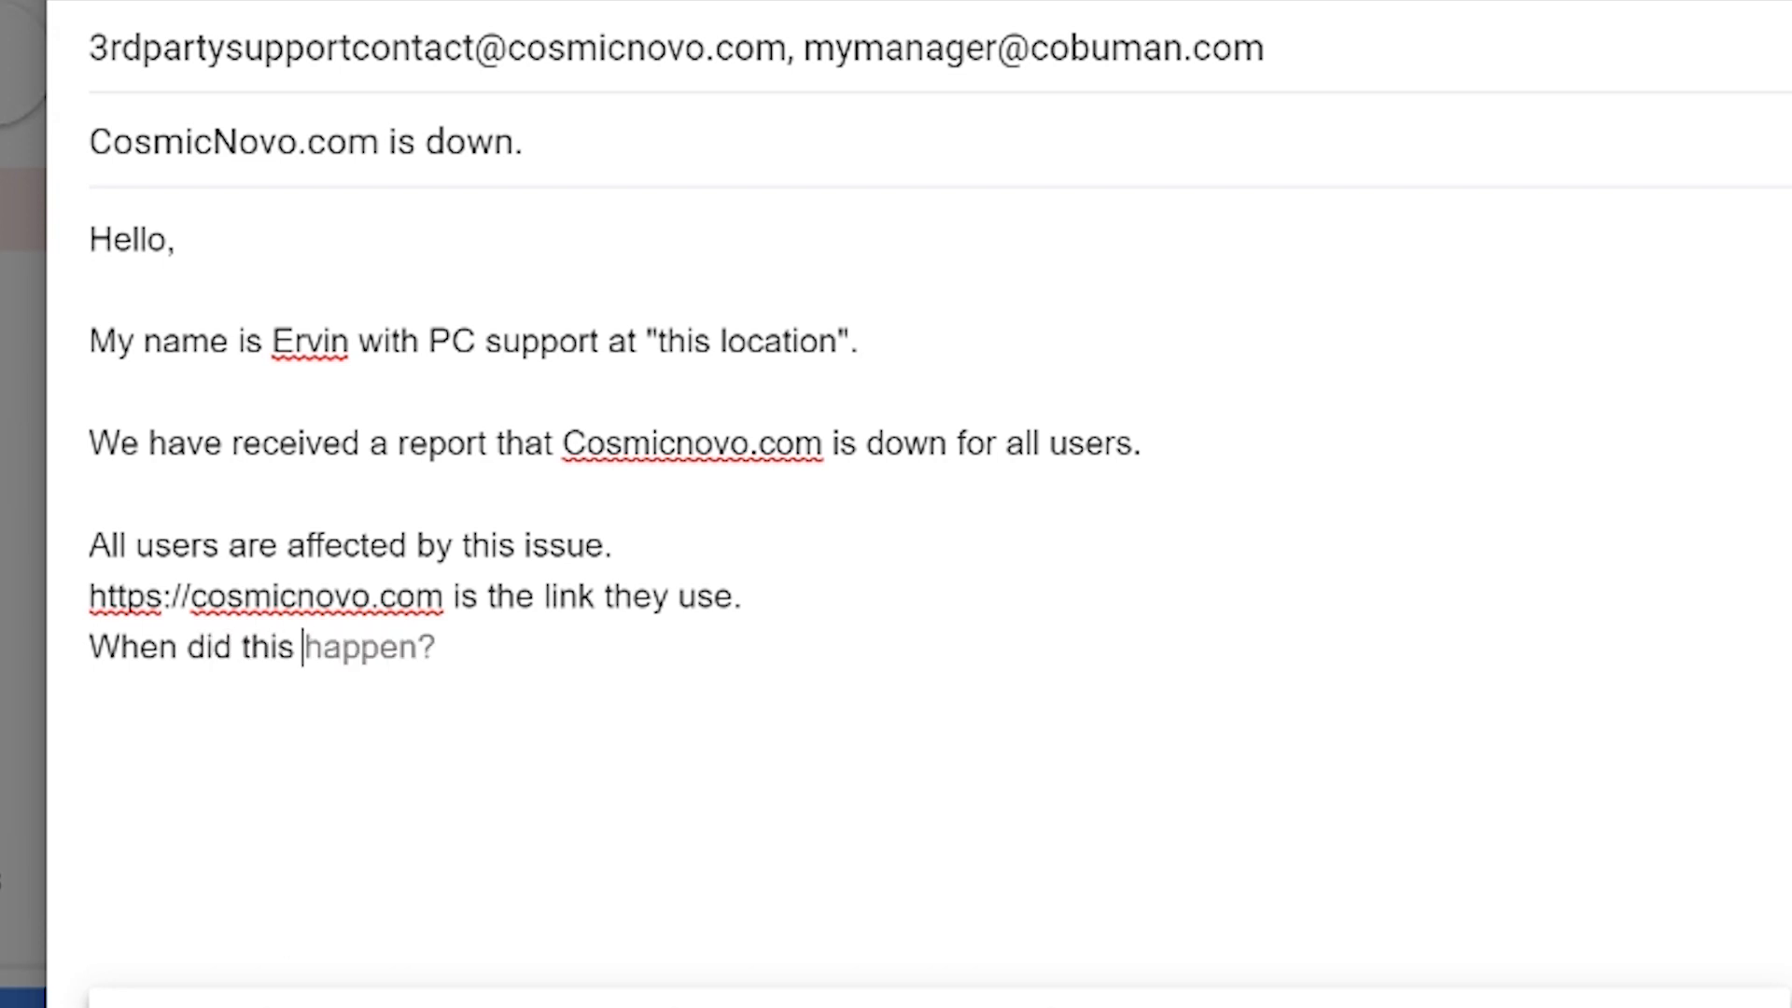
{"action": "type", "text": " issue statr"}
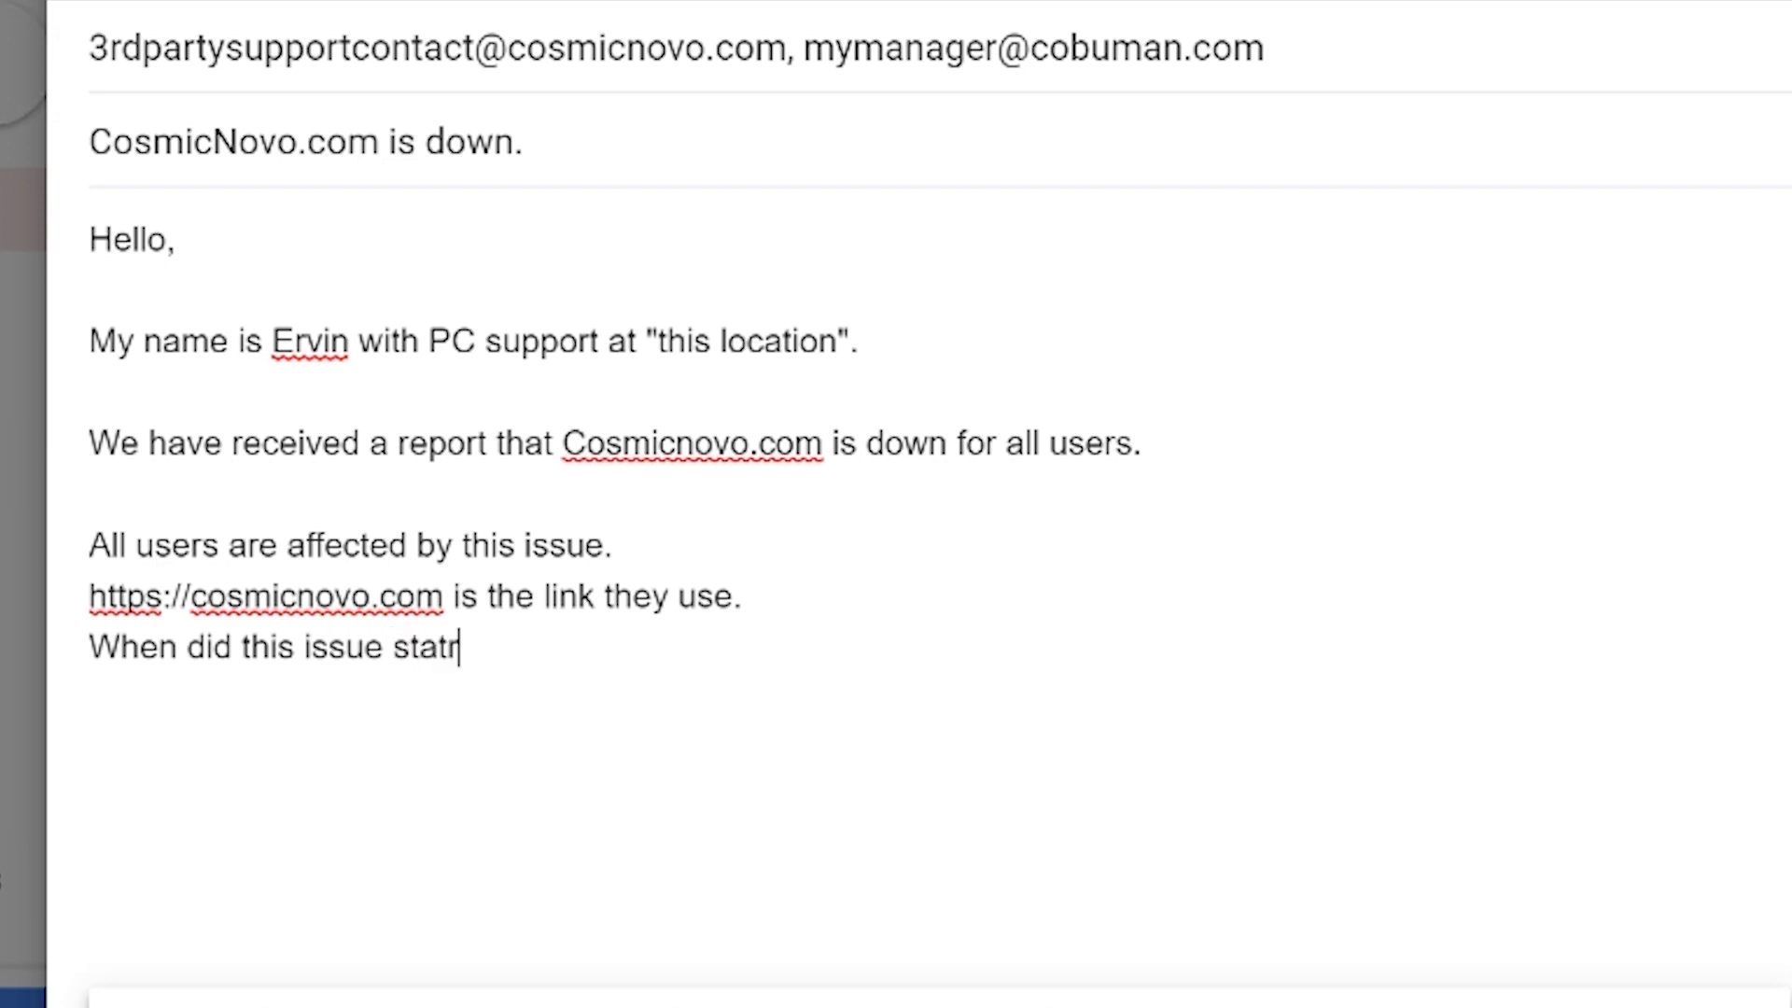
{"action": "key", "text": "BackSpace"}
{"action": "key", "text": "BackSpace"}
{"action": "type", "text": "rt?"}
{"action": "type", "text": "The"}
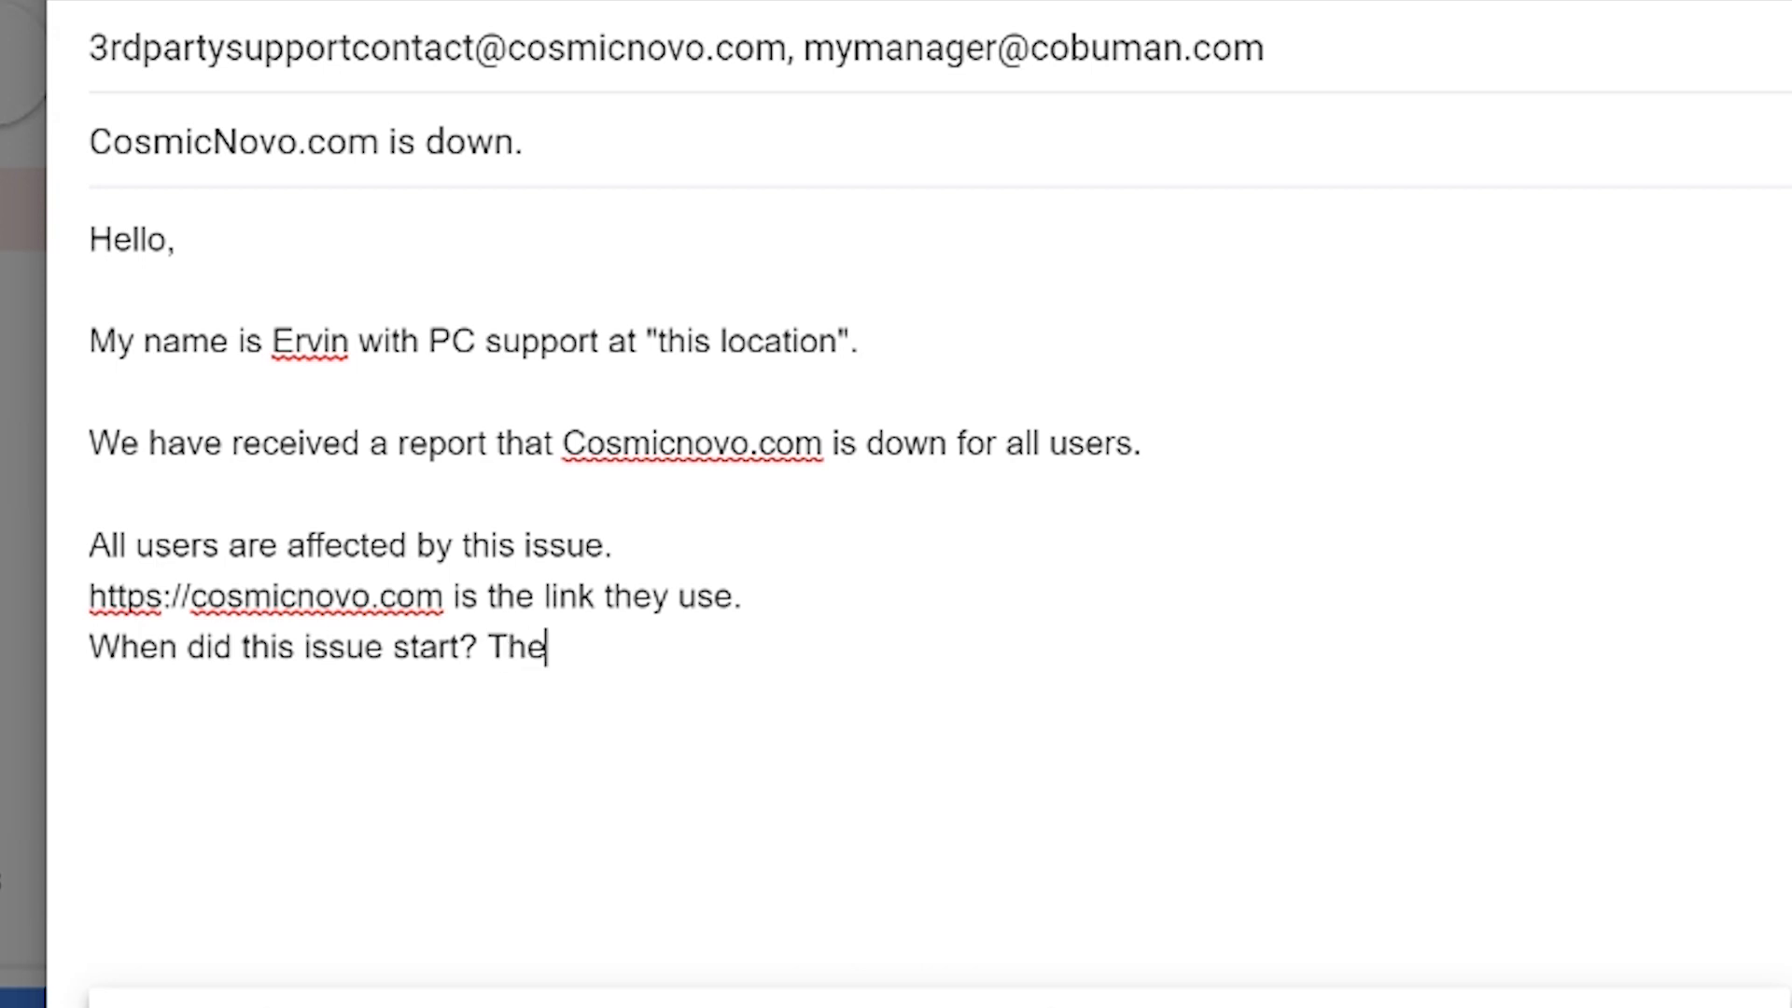
{"action": "type", "text": " issue was rep"}
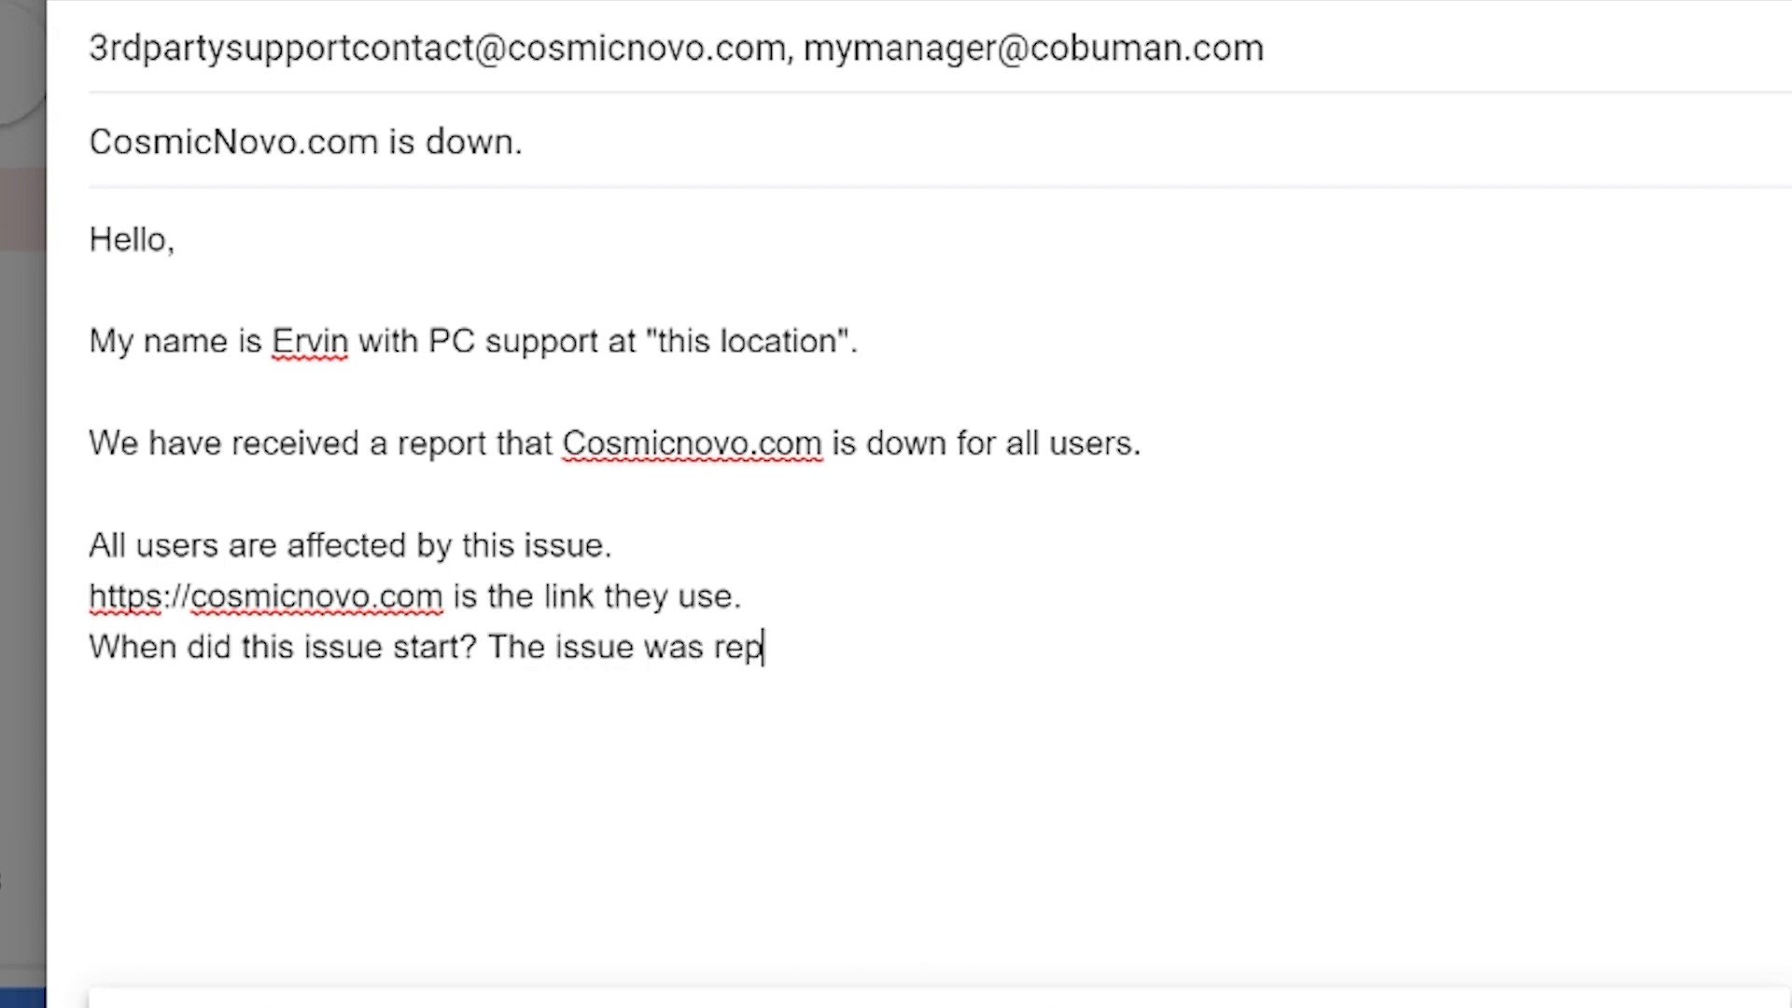
{"action": "type", "text": "orted at 8am"}
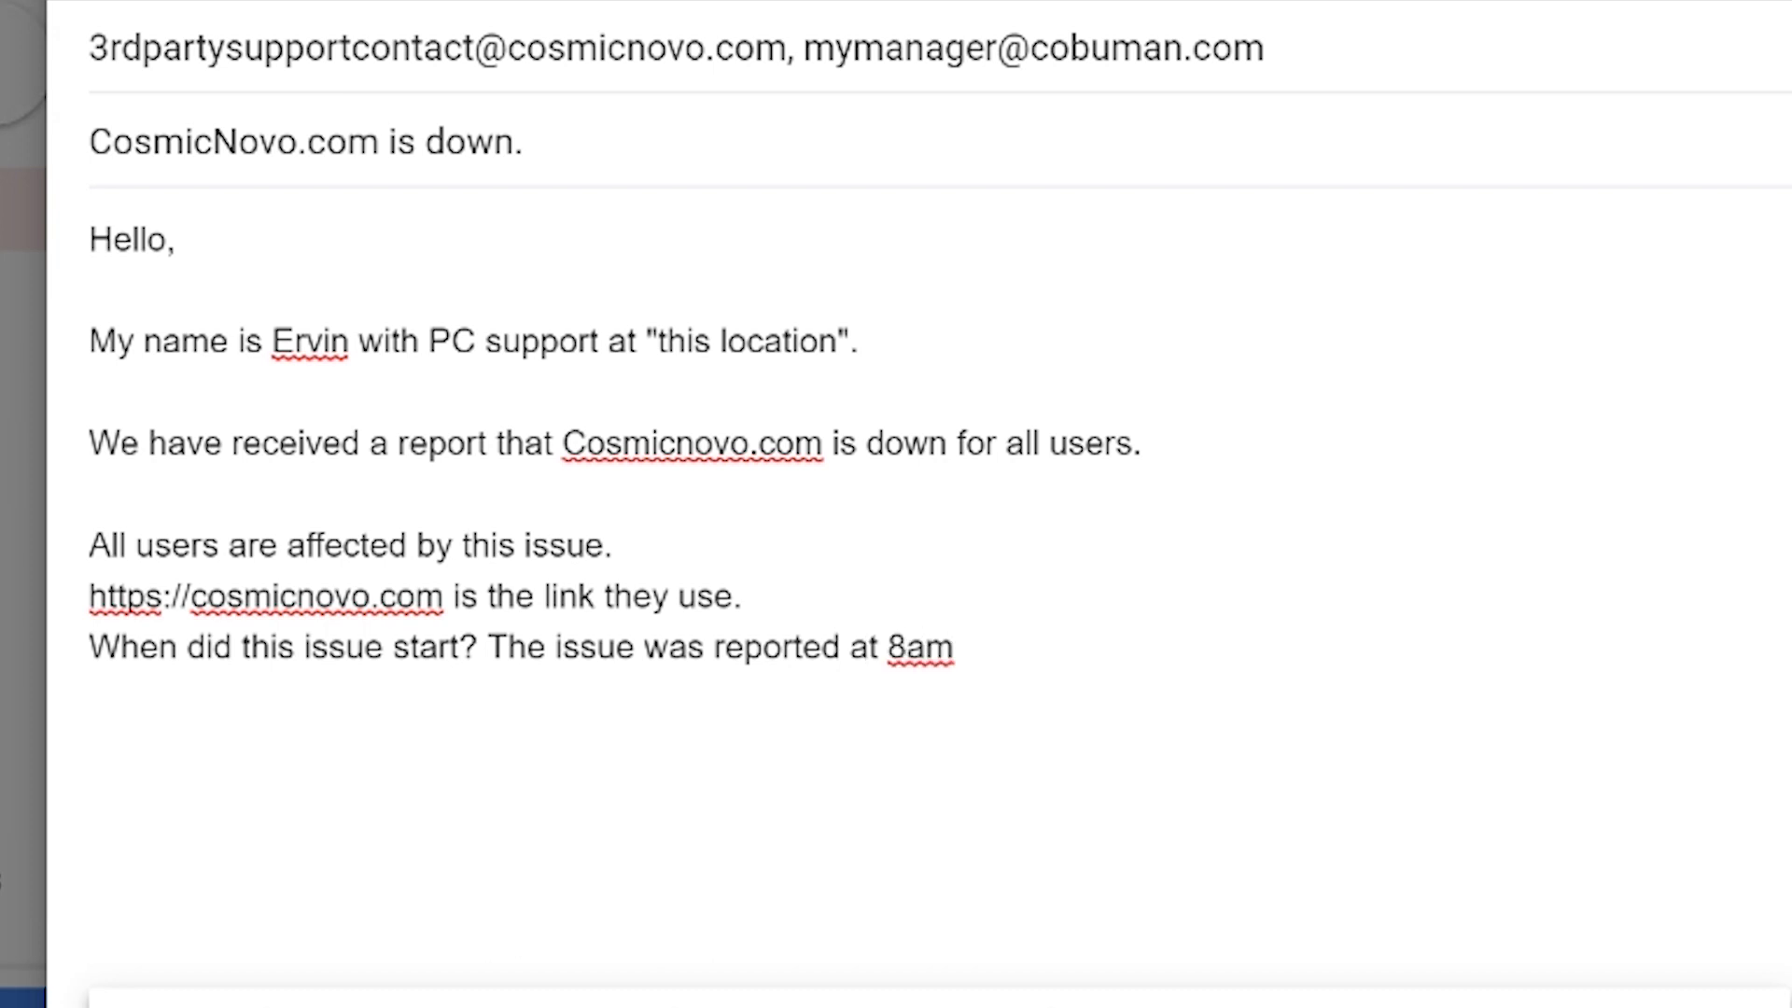
{"action": "type", "text": "EST"}
{"action": "type", "text": "."}
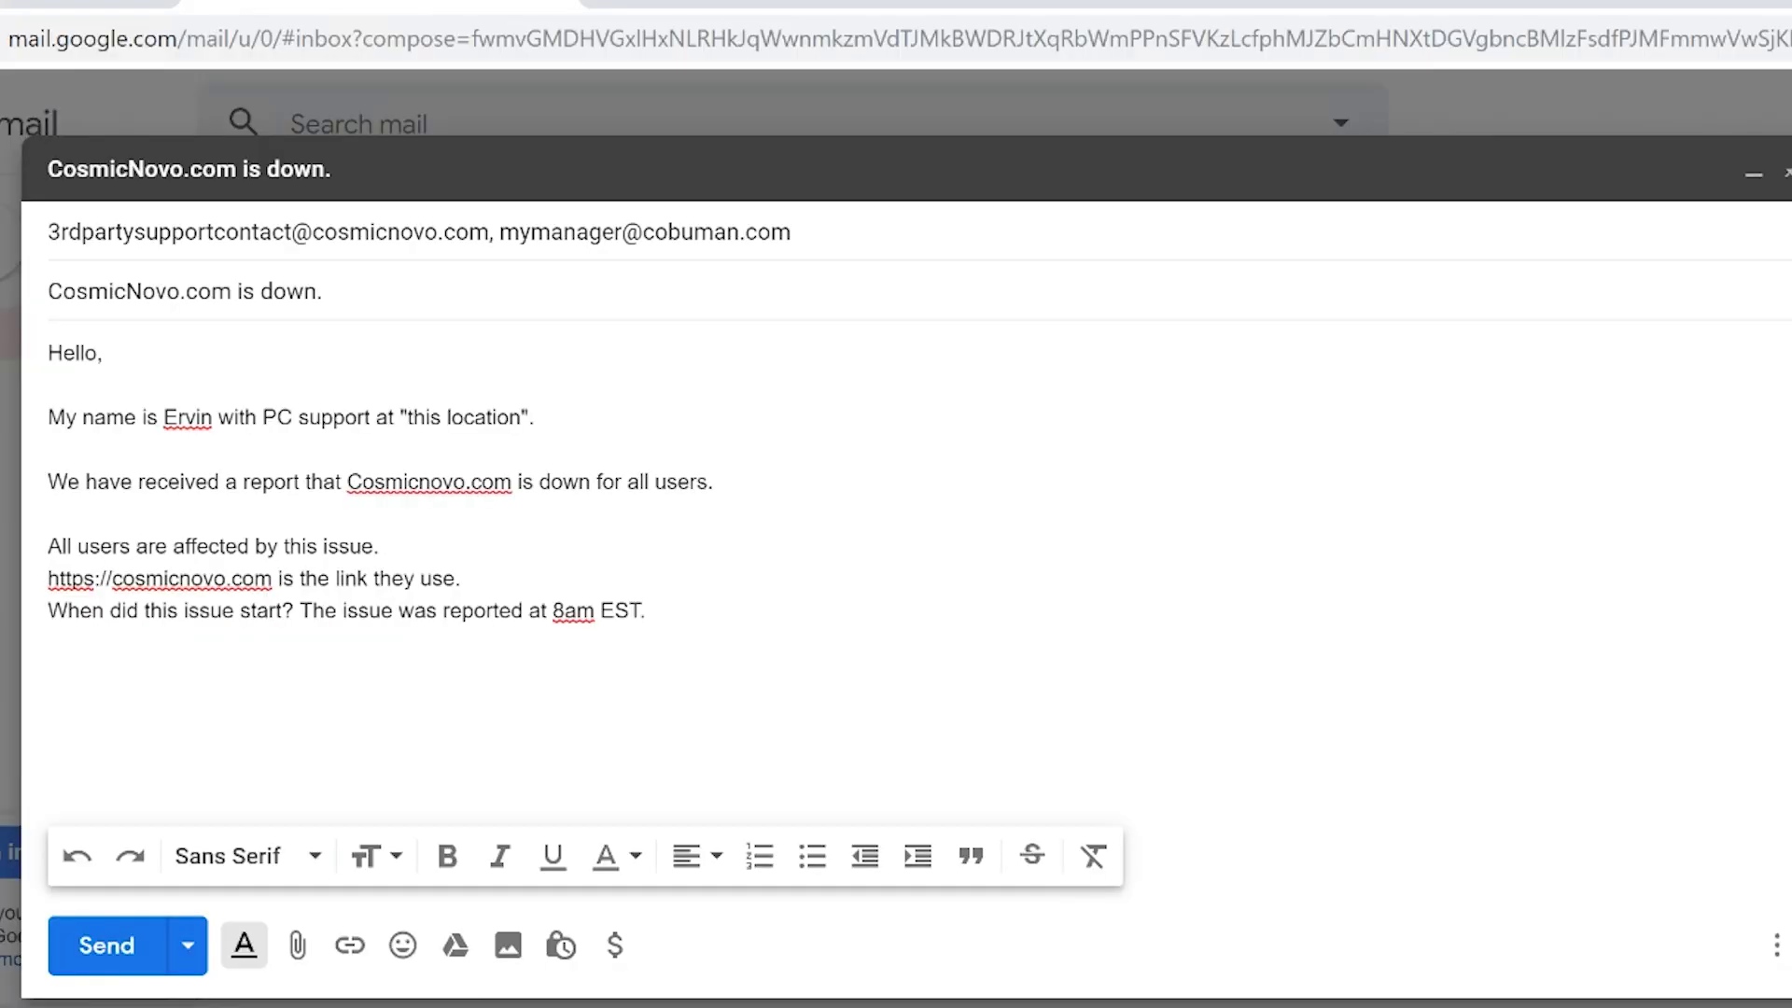
{"action": "left_click_drag", "start_coordinate": [300, 611], "coordinate": [34, 618]}
{"action": "key", "text": "BackSpace"}
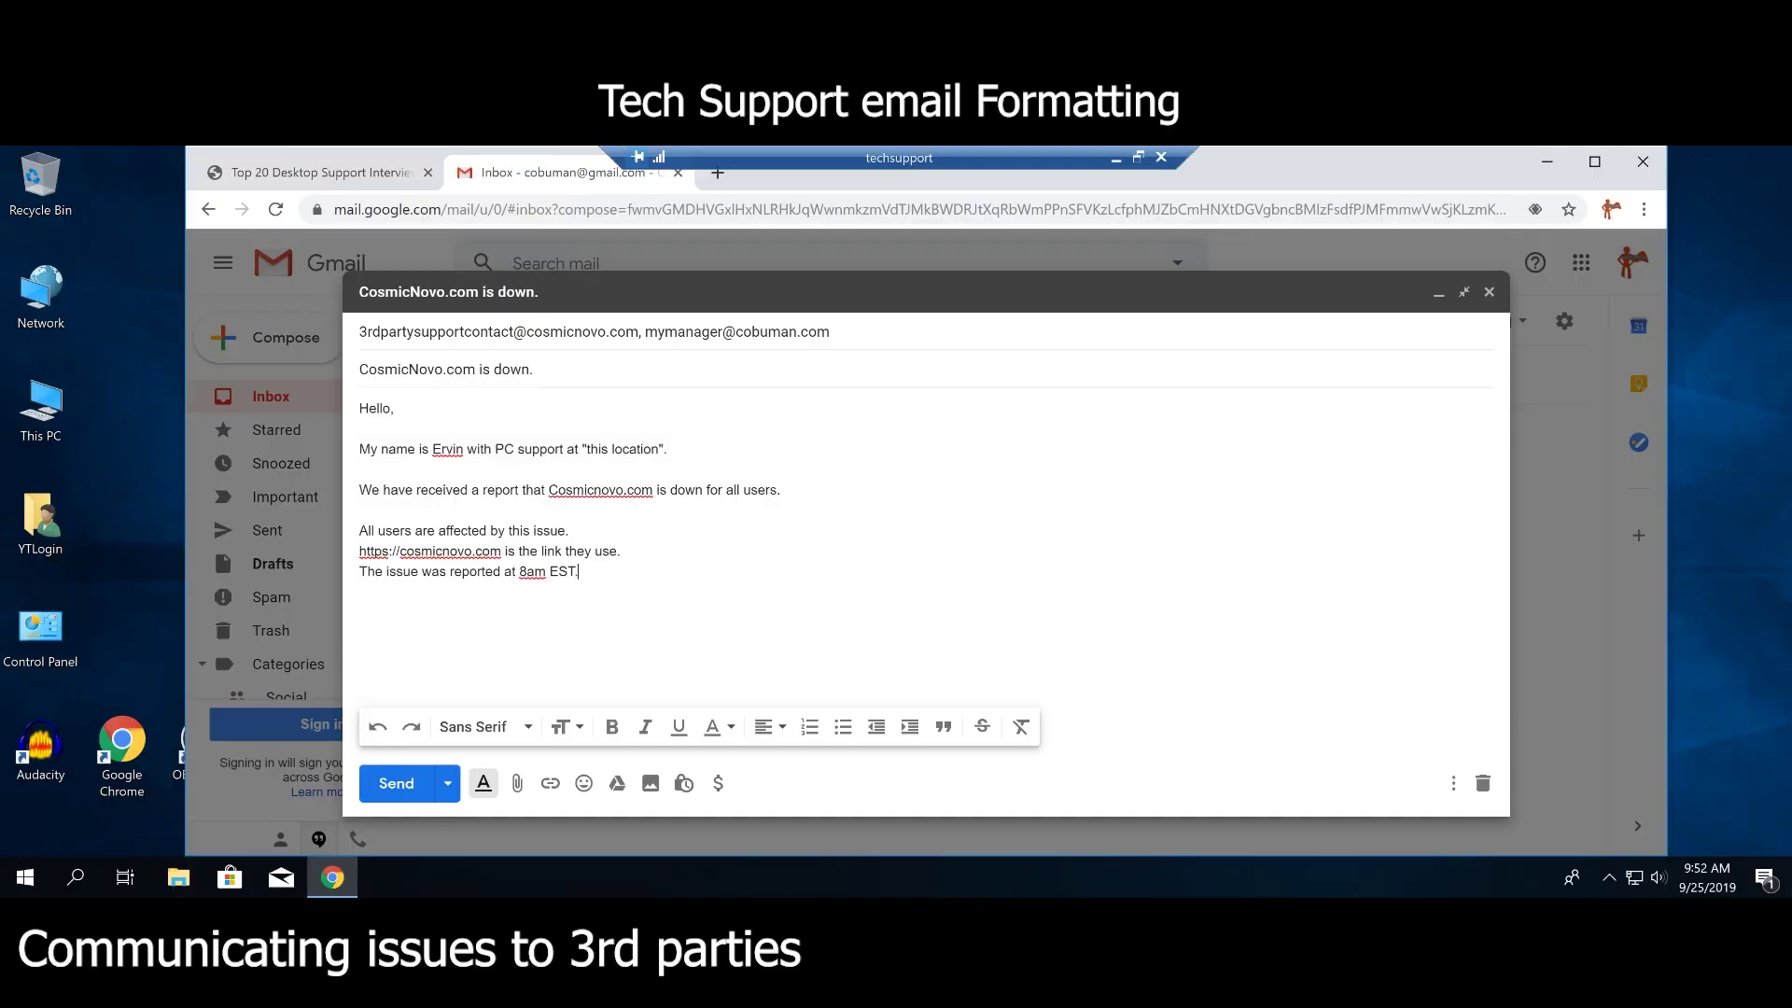
{"action": "left_click_drag", "start_coordinate": [577, 571], "coordinate": [358, 532]}
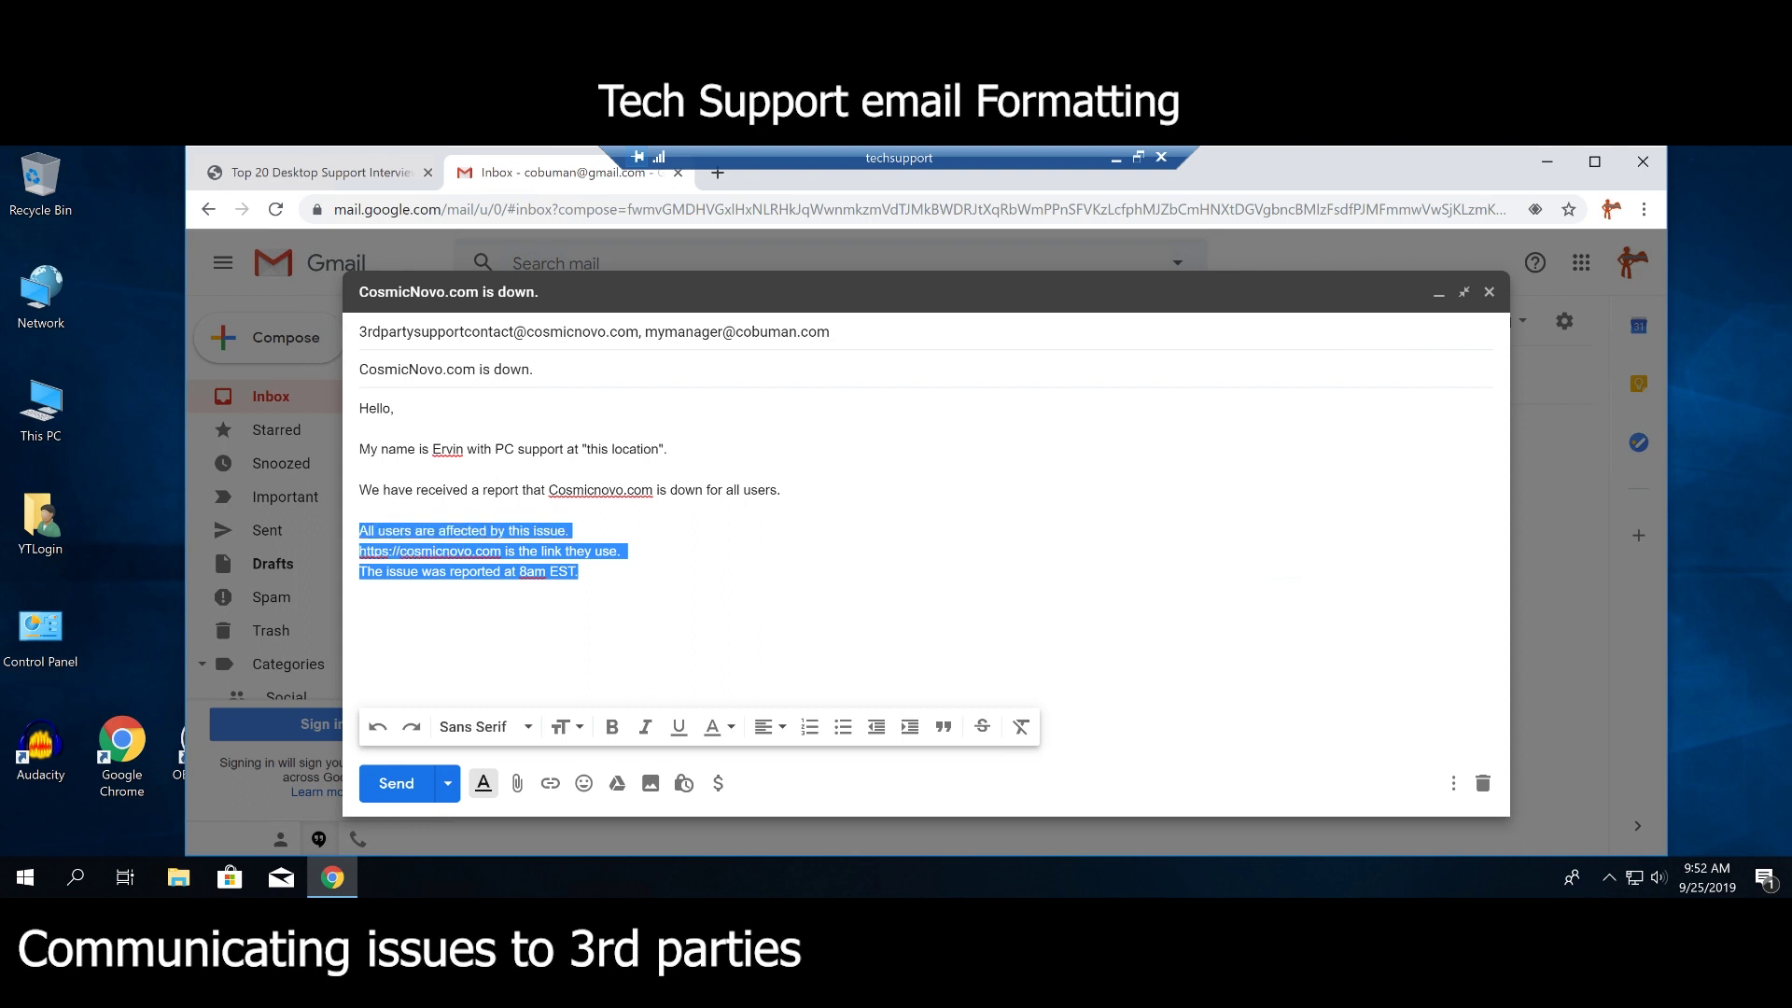
{"action": "left_click", "coordinate": [577, 572]}
{"action": "left_click_drag", "start_coordinate": [578, 571], "coordinate": [359, 530]}
{"action": "left_click", "coordinate": [366, 530]}
{"action": "left_click_drag", "start_coordinate": [359, 531], "coordinate": [118, 572]}
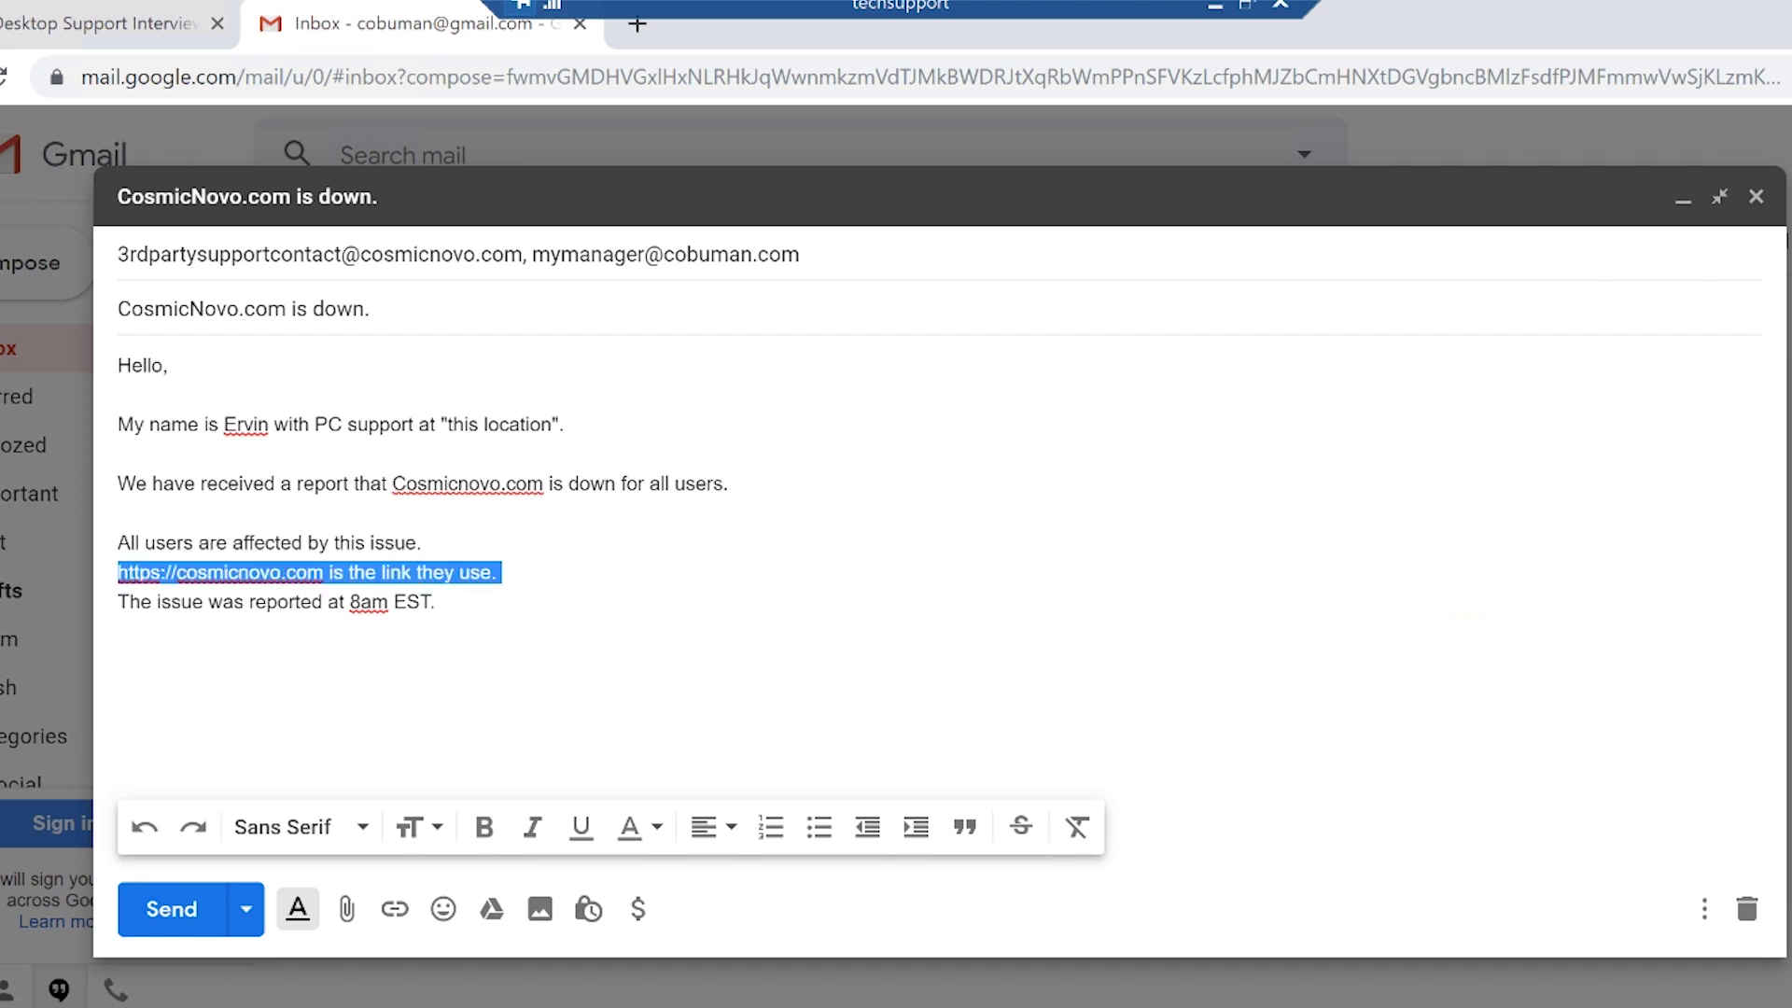
{"action": "left_click", "coordinate": [422, 573]}
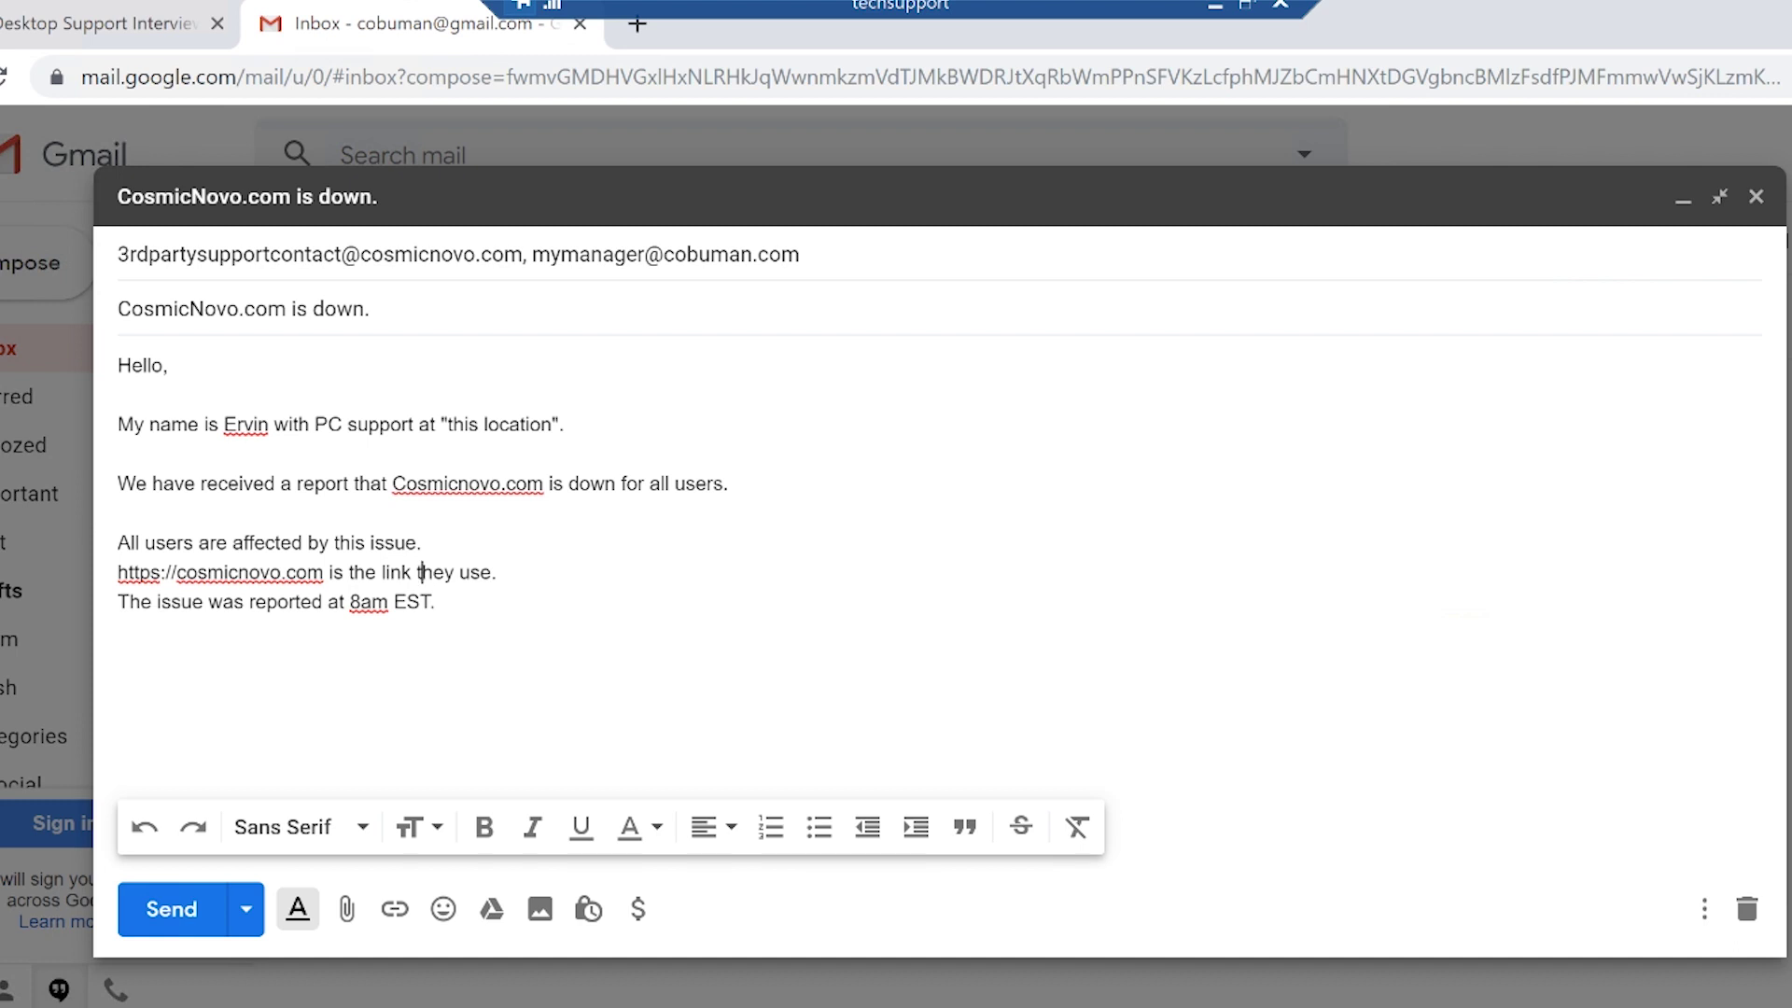
{"action": "left_click", "coordinate": [502, 573]}
{"action": "key", "text": "Down"}
{"action": "key", "text": "shift+Left"}
{"action": "key", "text": "shift+Left"}
{"action": "key", "text": "shift+Left"}
{"action": "key", "text": "shift+Left"}
{"action": "key", "text": "shift+Left"}
{"action": "key", "text": "shift+Left"}
{"action": "key", "text": "shift+Left"}
{"action": "key", "text": "shift+Left"}
{"action": "key", "text": "shift+Left"}
{"action": "key", "text": "shift+Left"}
{"action": "key", "text": "shift+Left"}
{"action": "key", "text": "shift+Left"}
{"action": "key", "text": "shift+Left"}
{"action": "key", "text": "shift+Left"}
{"action": "key", "text": "shift+Left"}
{"action": "key", "text": "shift+Left"}
{"action": "key", "text": "shift+Left"}
{"action": "key", "text": "shift+Left"}
{"action": "key", "text": "shift+Left"}
{"action": "key", "text": "shift+Left"}
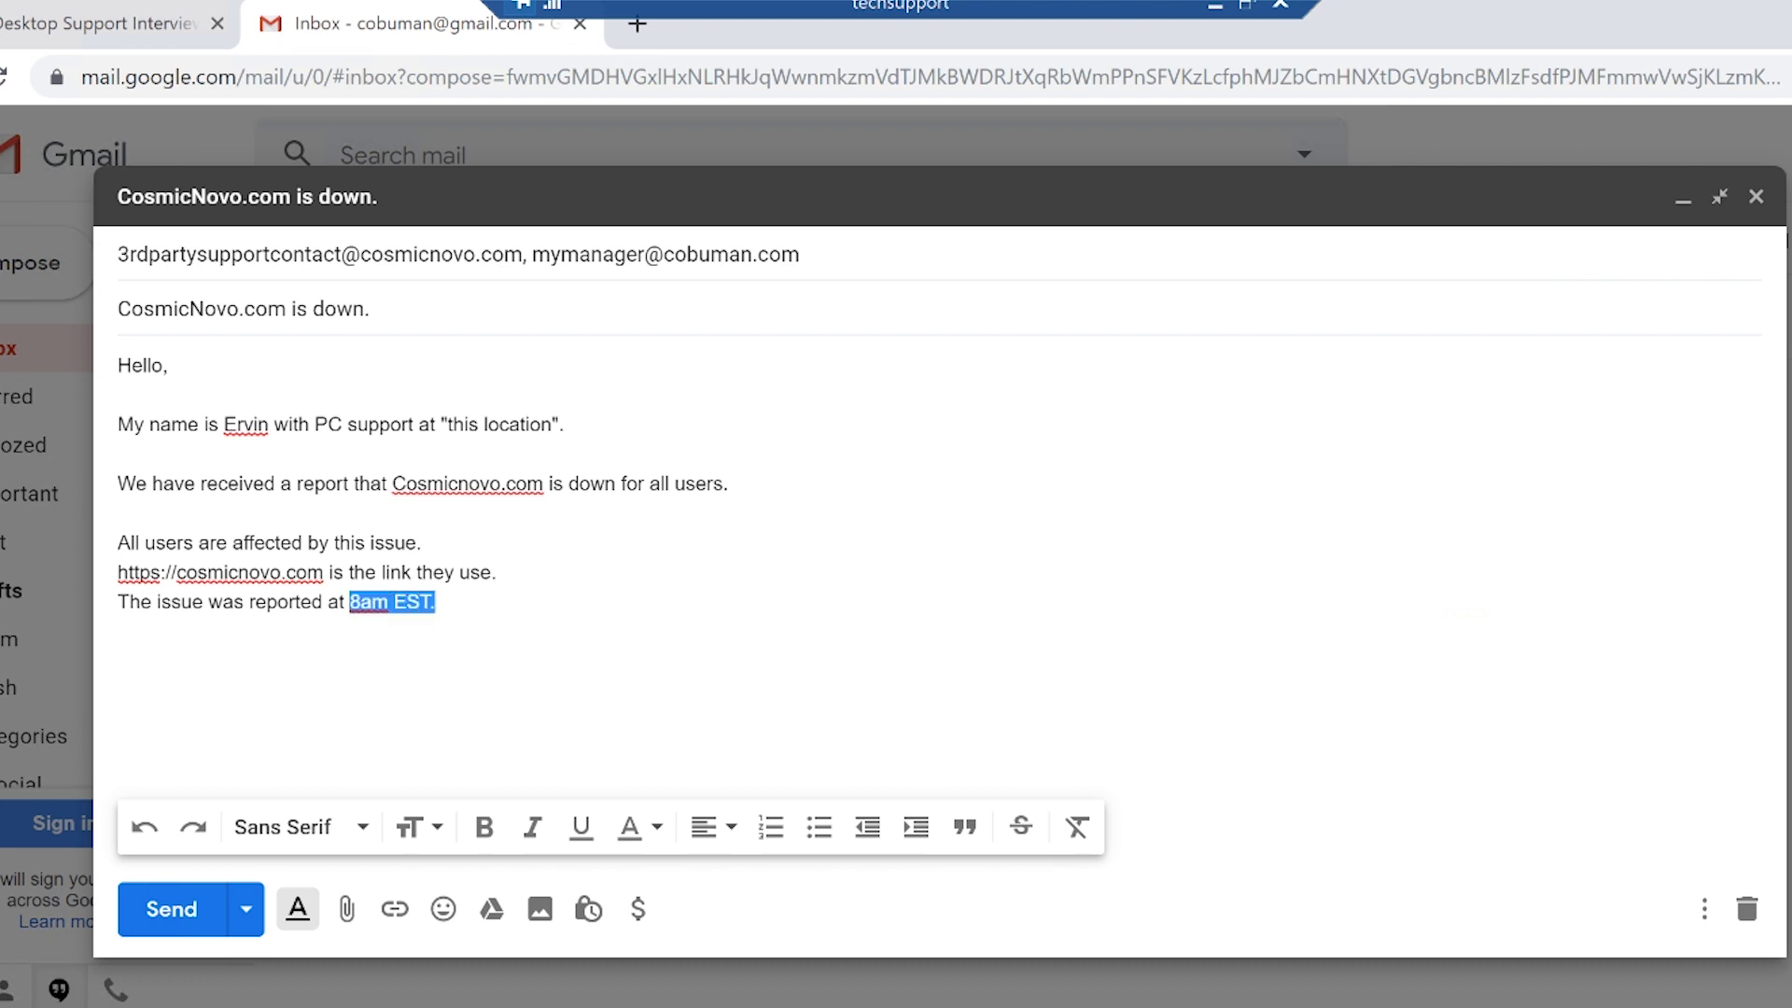
{"action": "left_click_drag", "start_coordinate": [129, 605], "coordinate": [115, 609]}
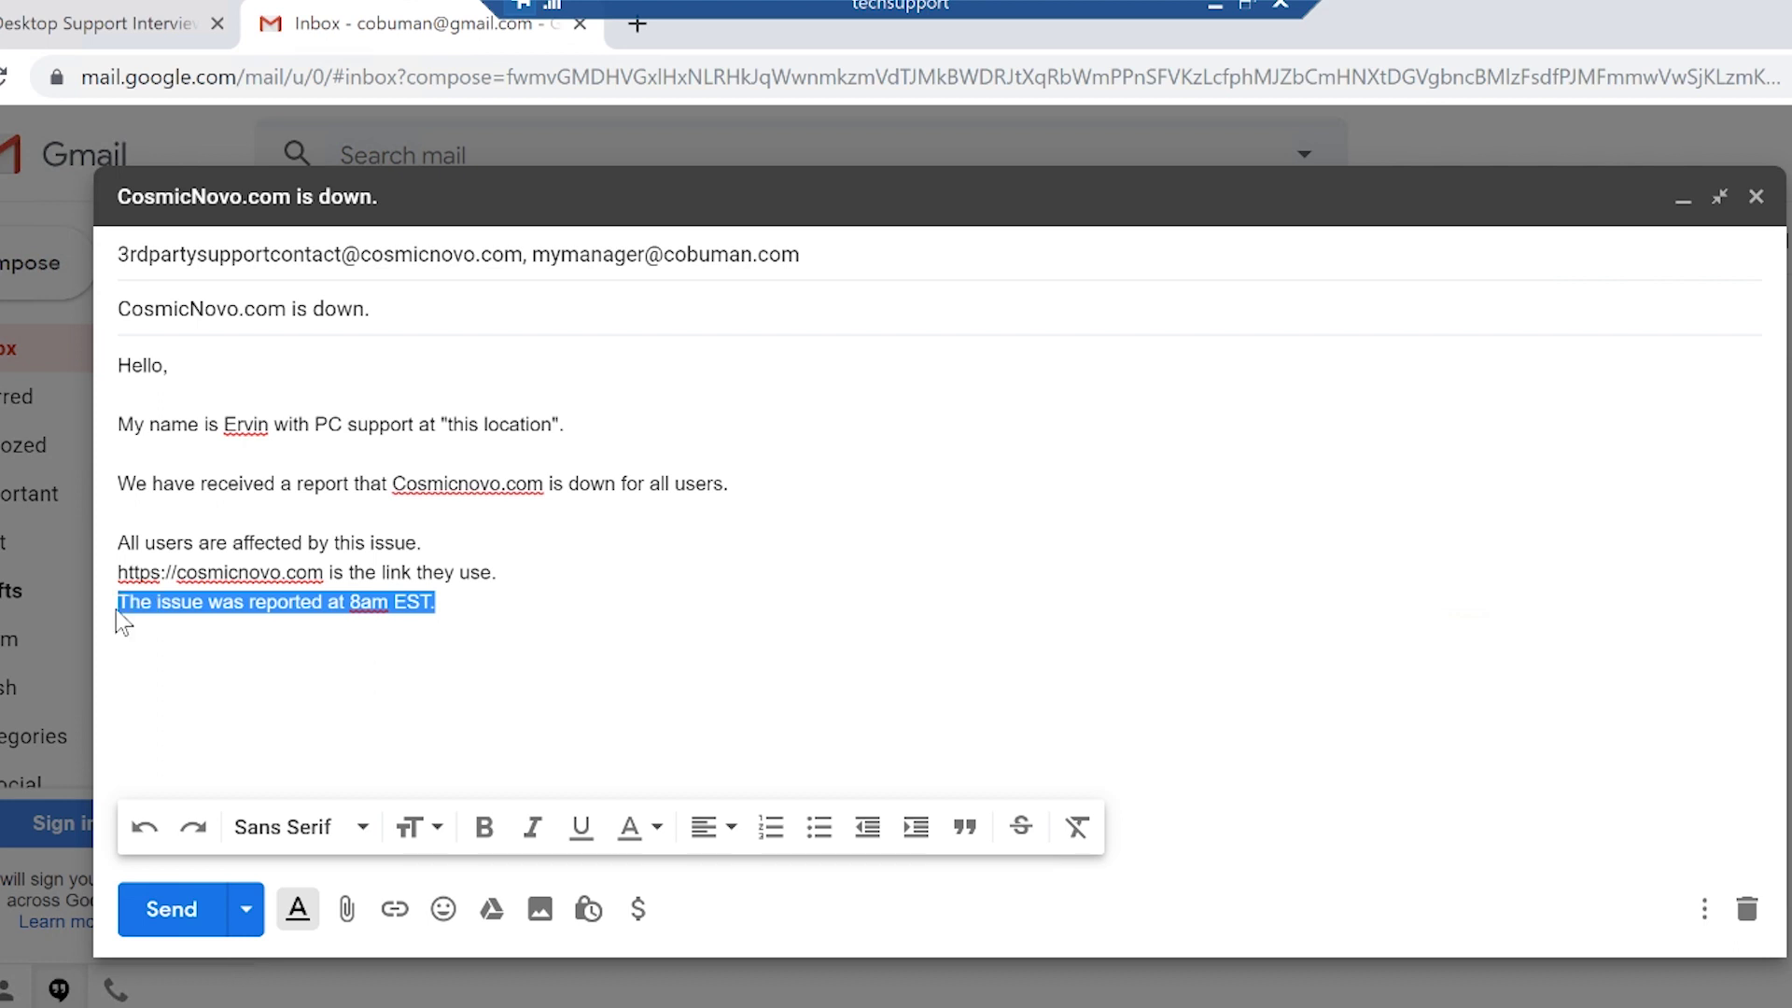
{"action": "left_click", "coordinate": [435, 602]}
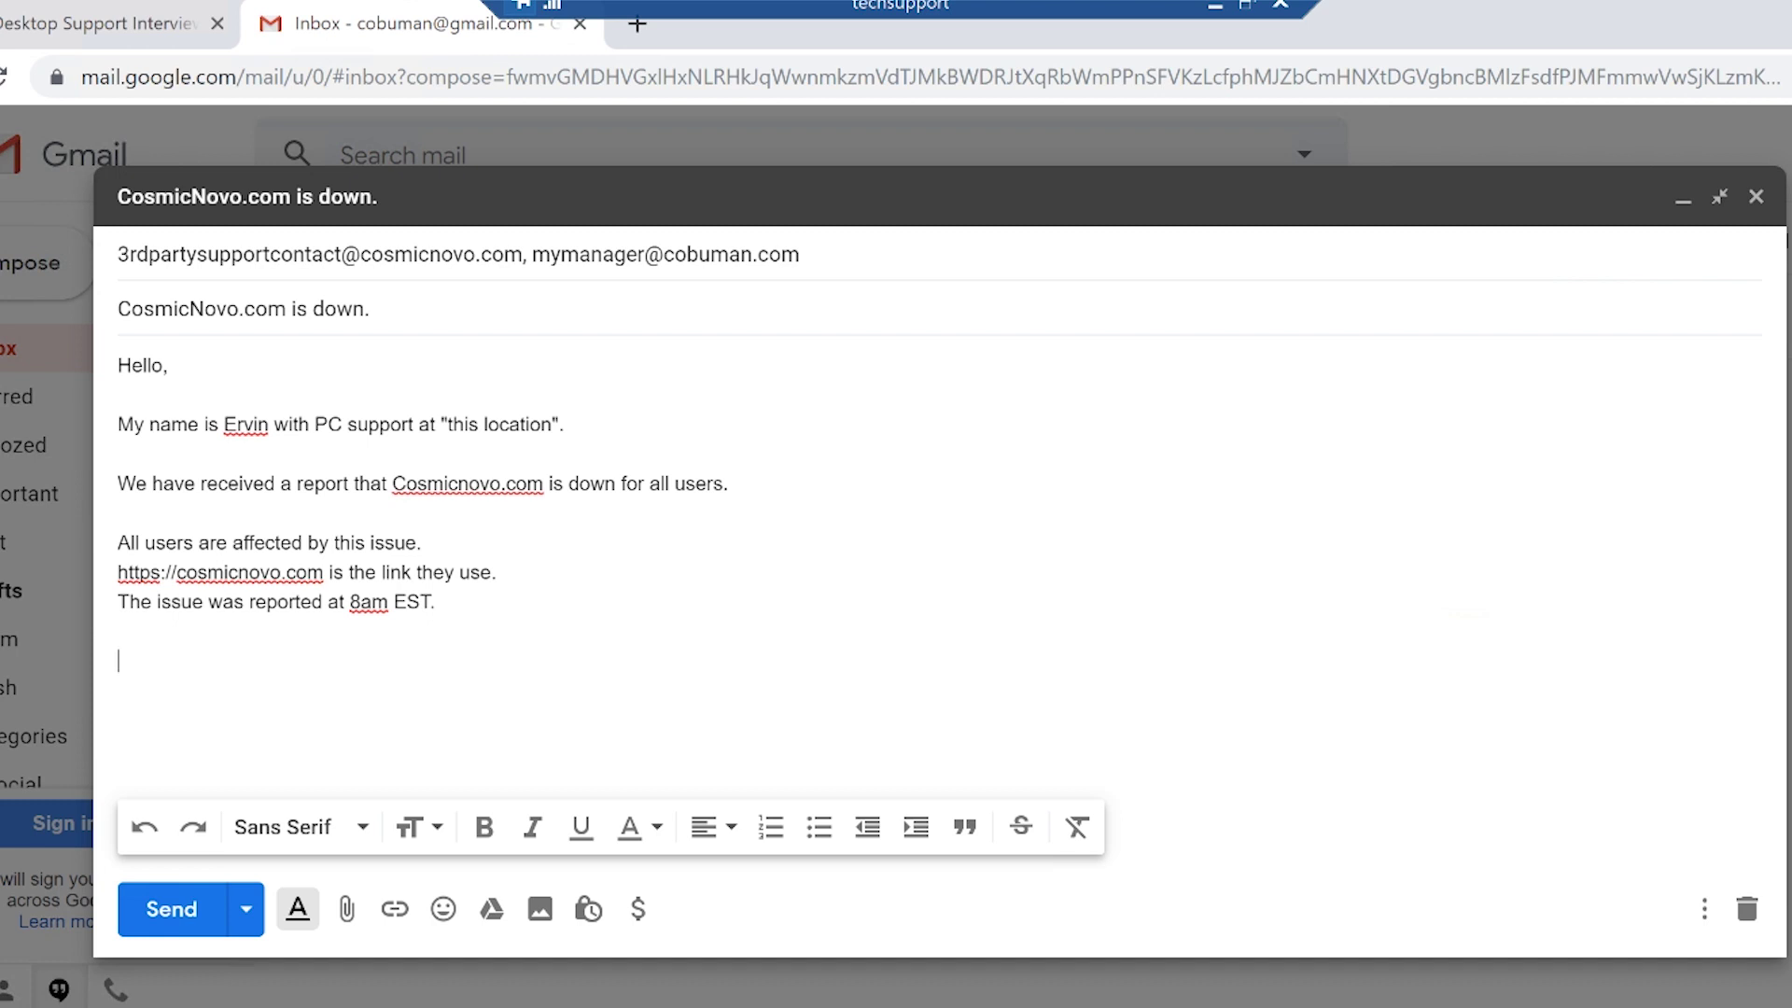
Ask 'Can you provide example IP Addresses of the PCs that use this website?'.
{"action": "type", "text": "Can you provide ex"}
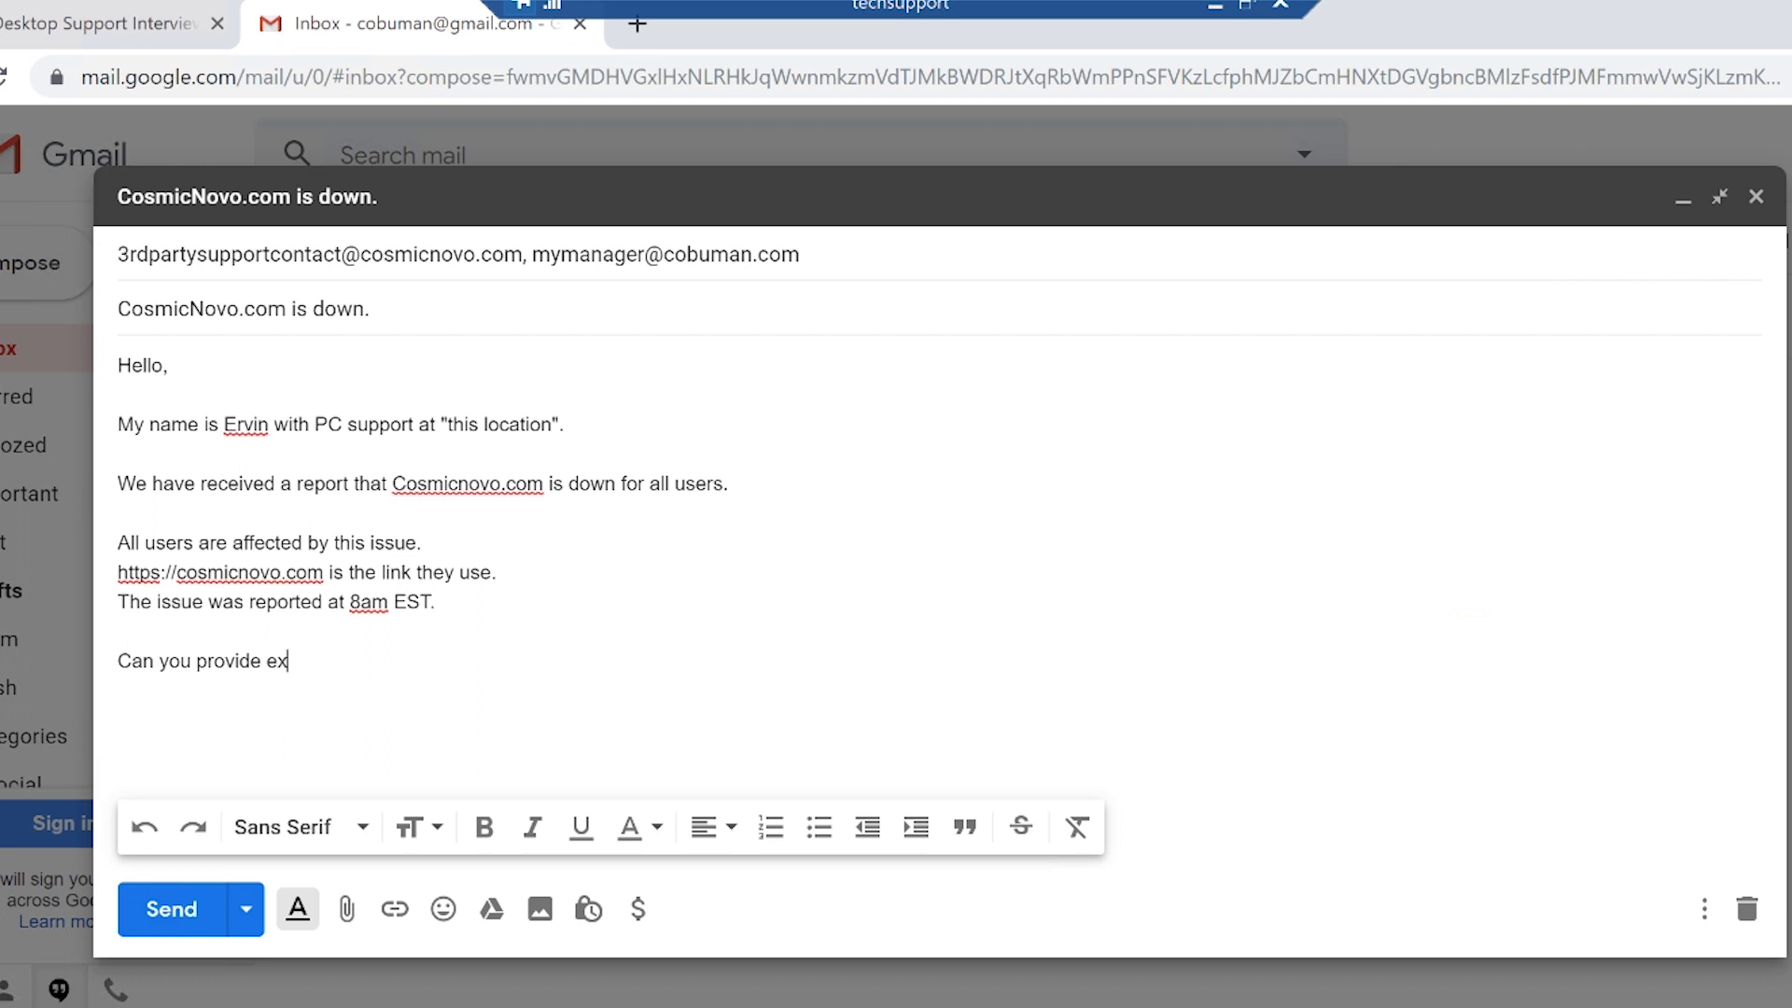
{"action": "type", "text": "ample IP Address"}
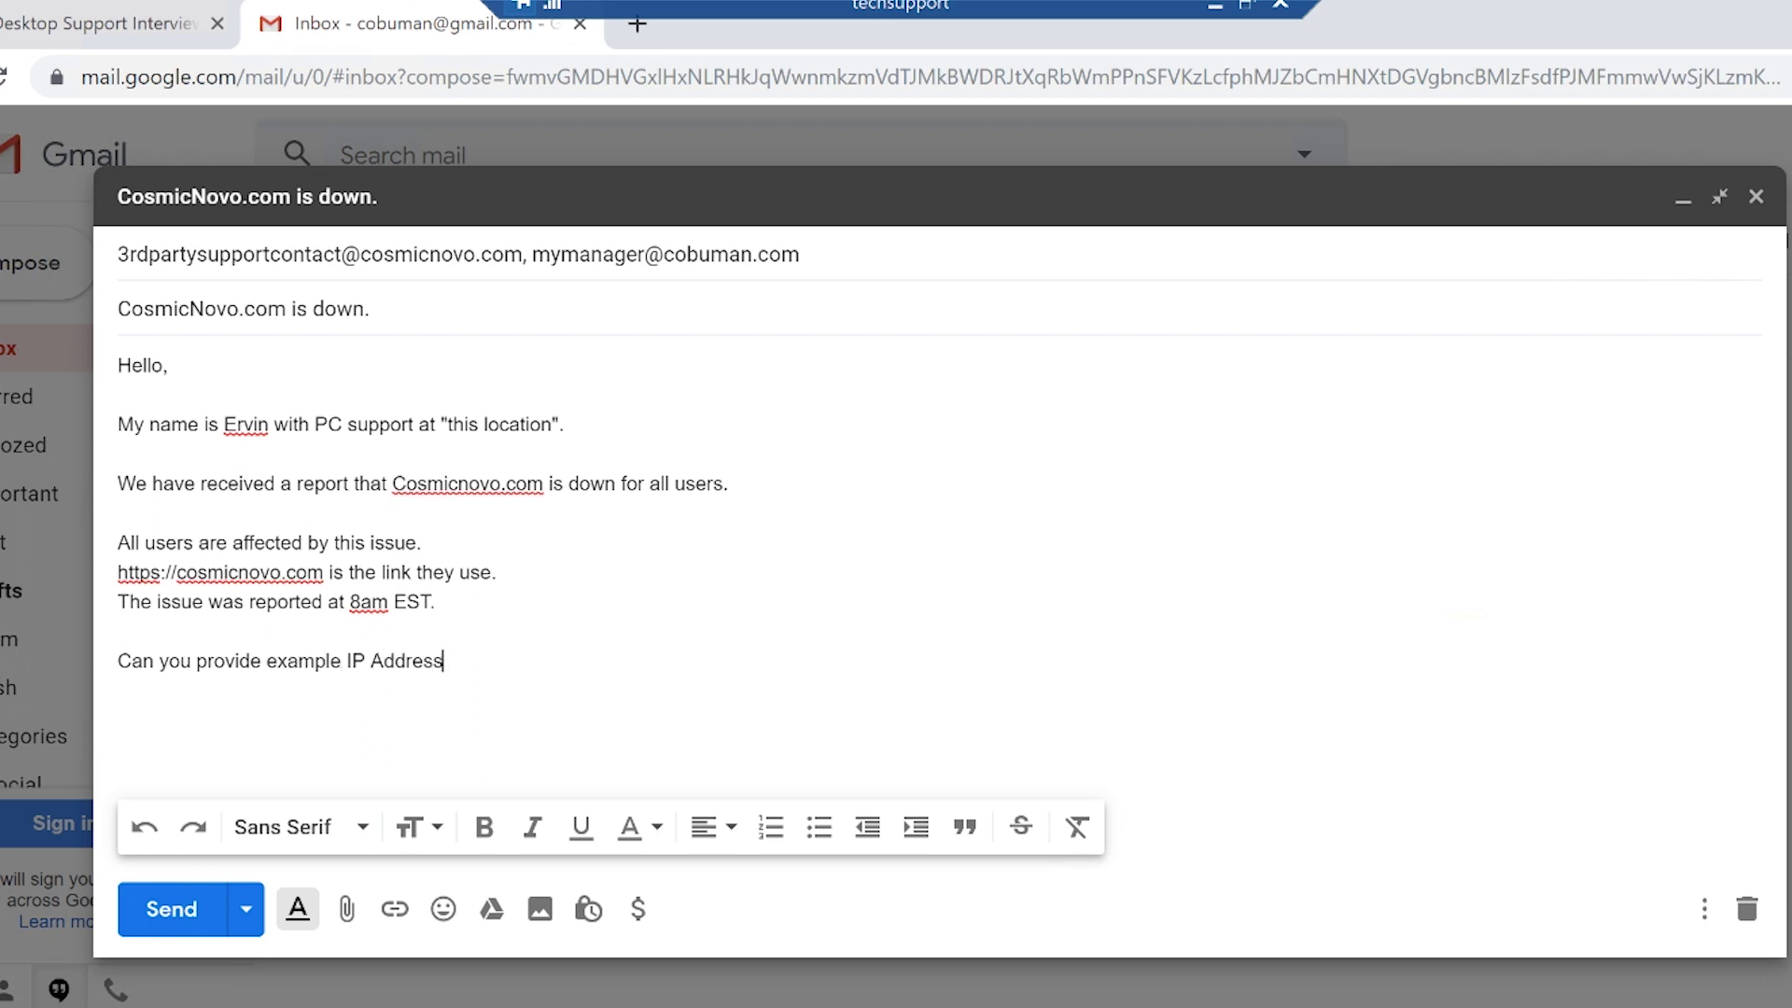
{"action": "type", "text": "es when"}
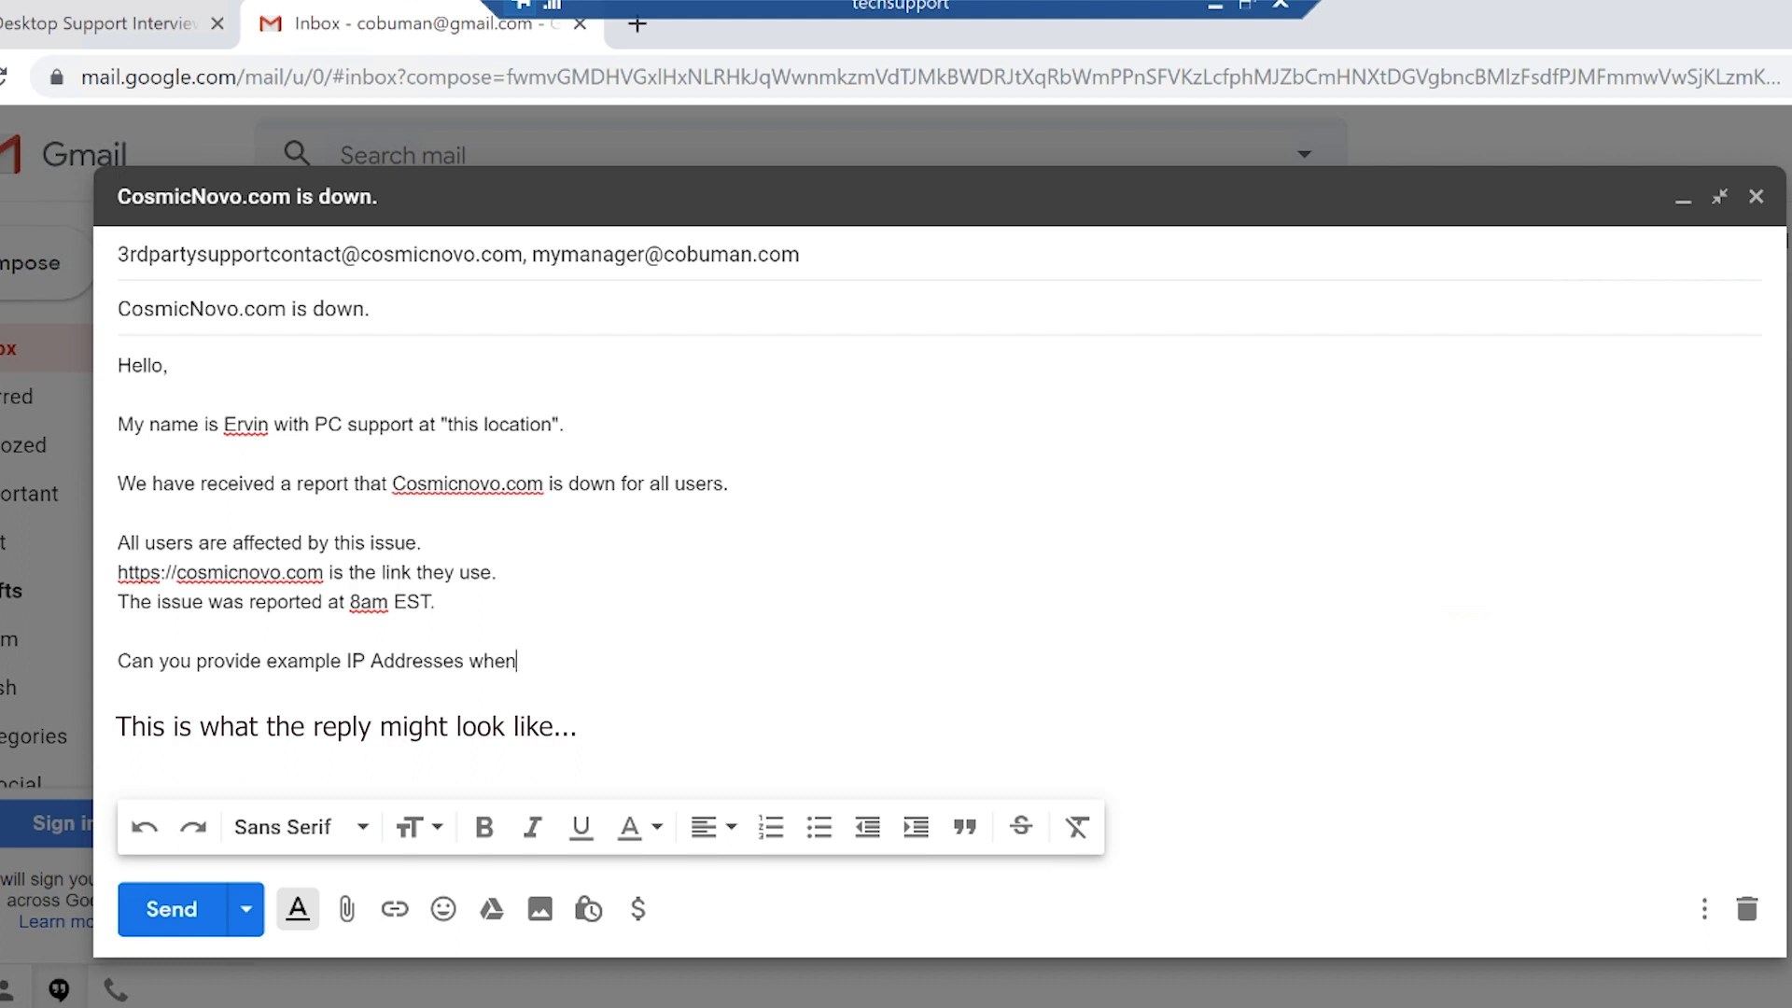
{"action": "key", "text": "BackSpace"}
{"action": "key", "text": "BackSpace"}
{"action": "key", "text": "BackSpace"}
{"action": "key", "text": "BackSpace"}
{"action": "type", "text": "of the"}
{"action": "type", "text": " Pd"}
{"action": "key", "text": "BackSpace"}
{"action": "type", "text": "Cs that "}
{"action": "type", "text": "use this website?"}
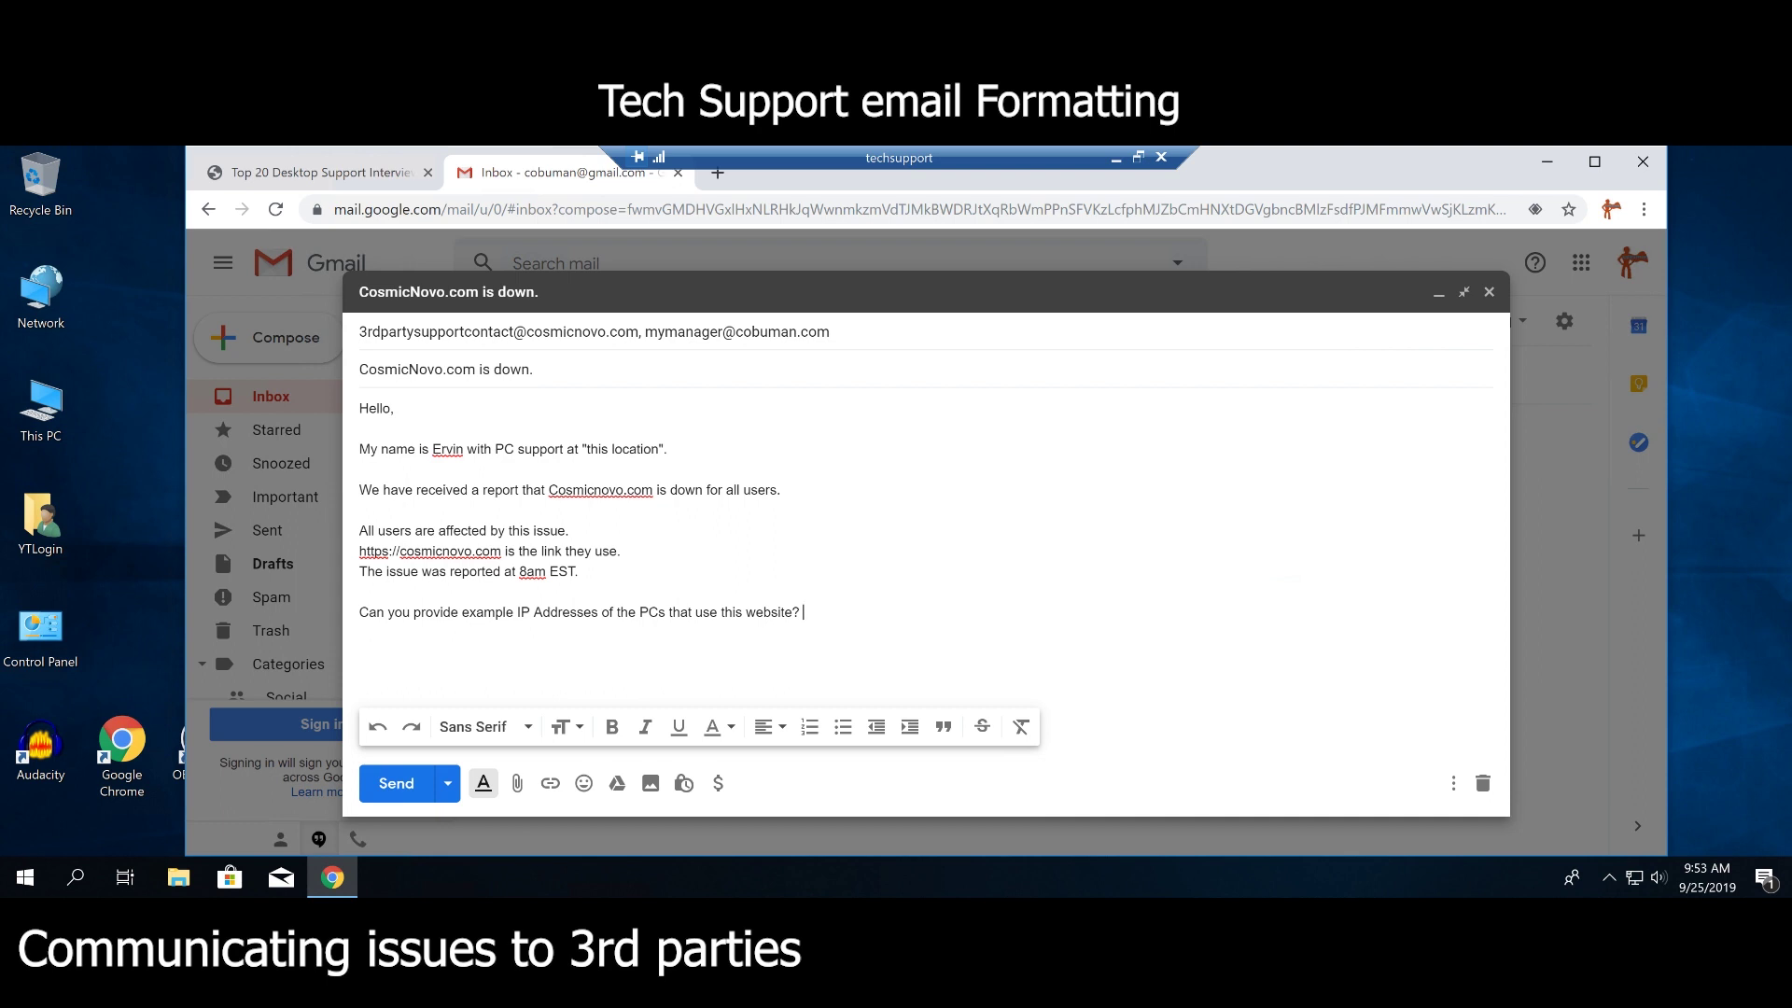
{"action": "key", "text": "ctrl+shift+Left"}
{"action": "key", "text": "ctrl+shift+Left"}
{"action": "key", "text": "ctrl+shift+Left"}
{"action": "key", "text": "ctrl+shift+Left"}
{"action": "key", "text": "ctrl+shift+Left"}
{"action": "key", "text": "ctrl+shift+Left"}
{"action": "key", "text": "ctrl+shift+Left"}
{"action": "key", "text": "ctrl+shift+Left"}
{"action": "key", "text": "ctrl+shift+Left"}
{"action": "key", "text": "ctrl+shift+Left"}
{"action": "key", "text": "ctrl+shift+Left"}
{"action": "key", "text": "ctrl+shift+Left"}
{"action": "key", "text": "ctrl+shift+Left"}
{"action": "key", "text": "ctrl+shift+Left"}
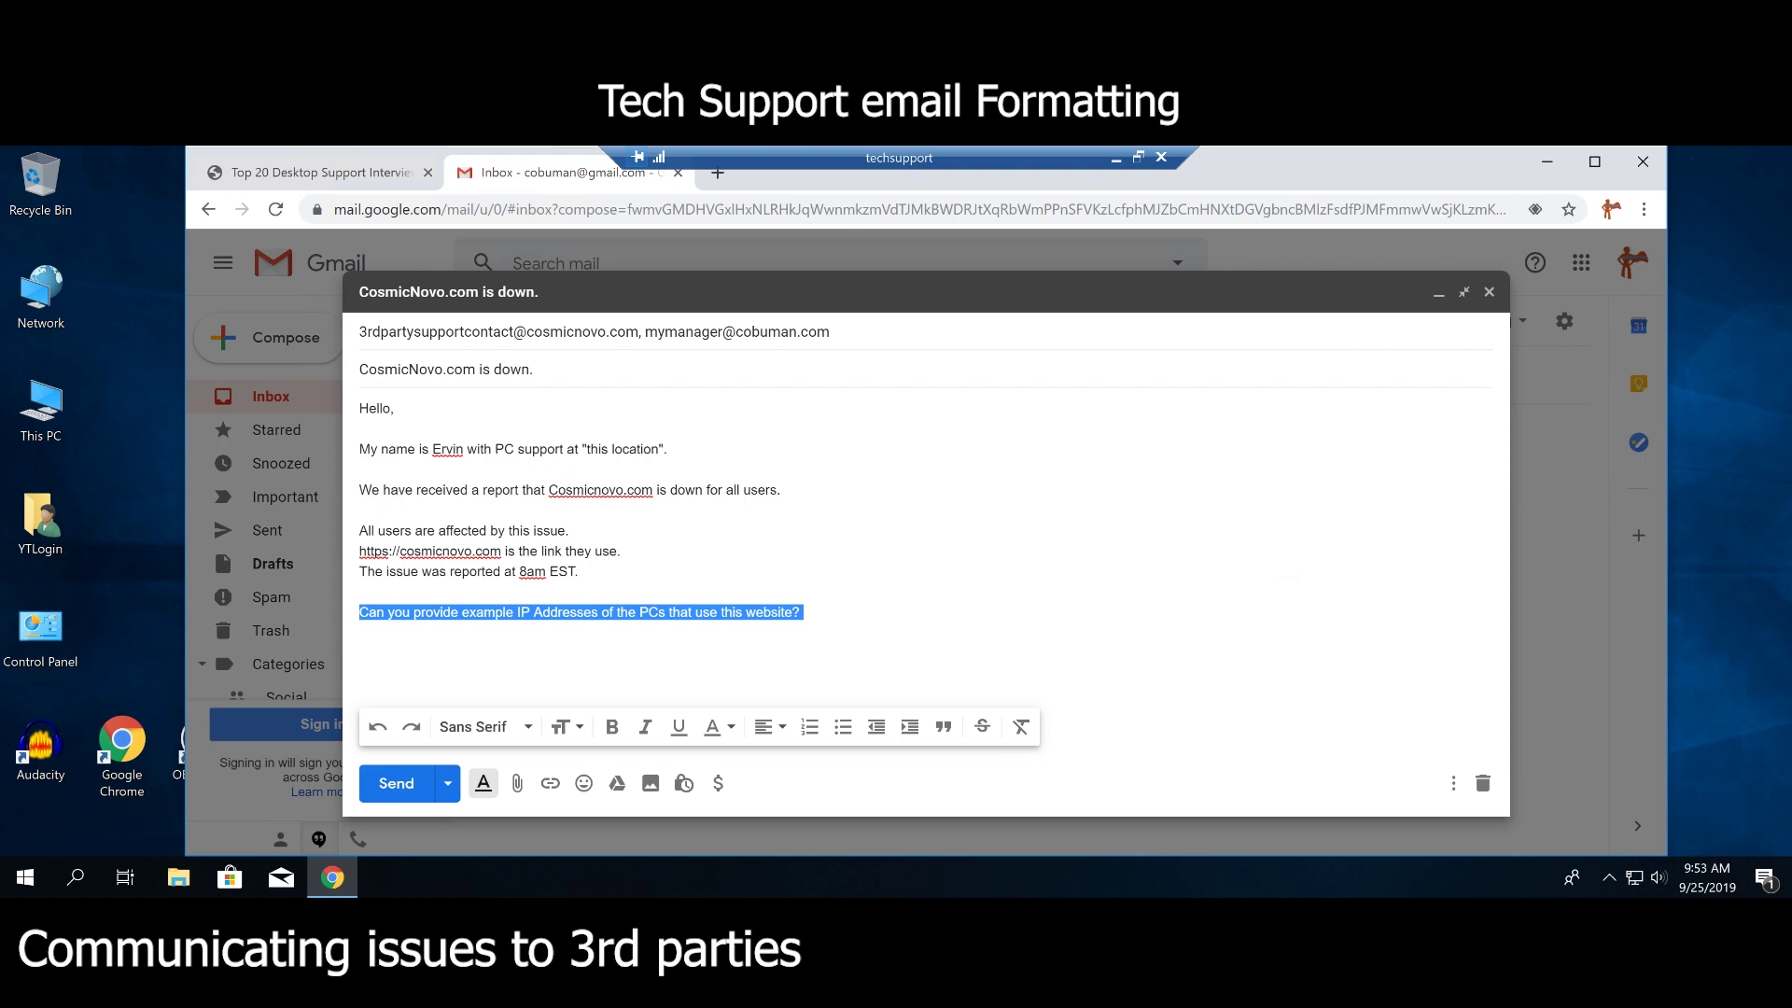
{"action": "left_click", "coordinate": [367, 612]}
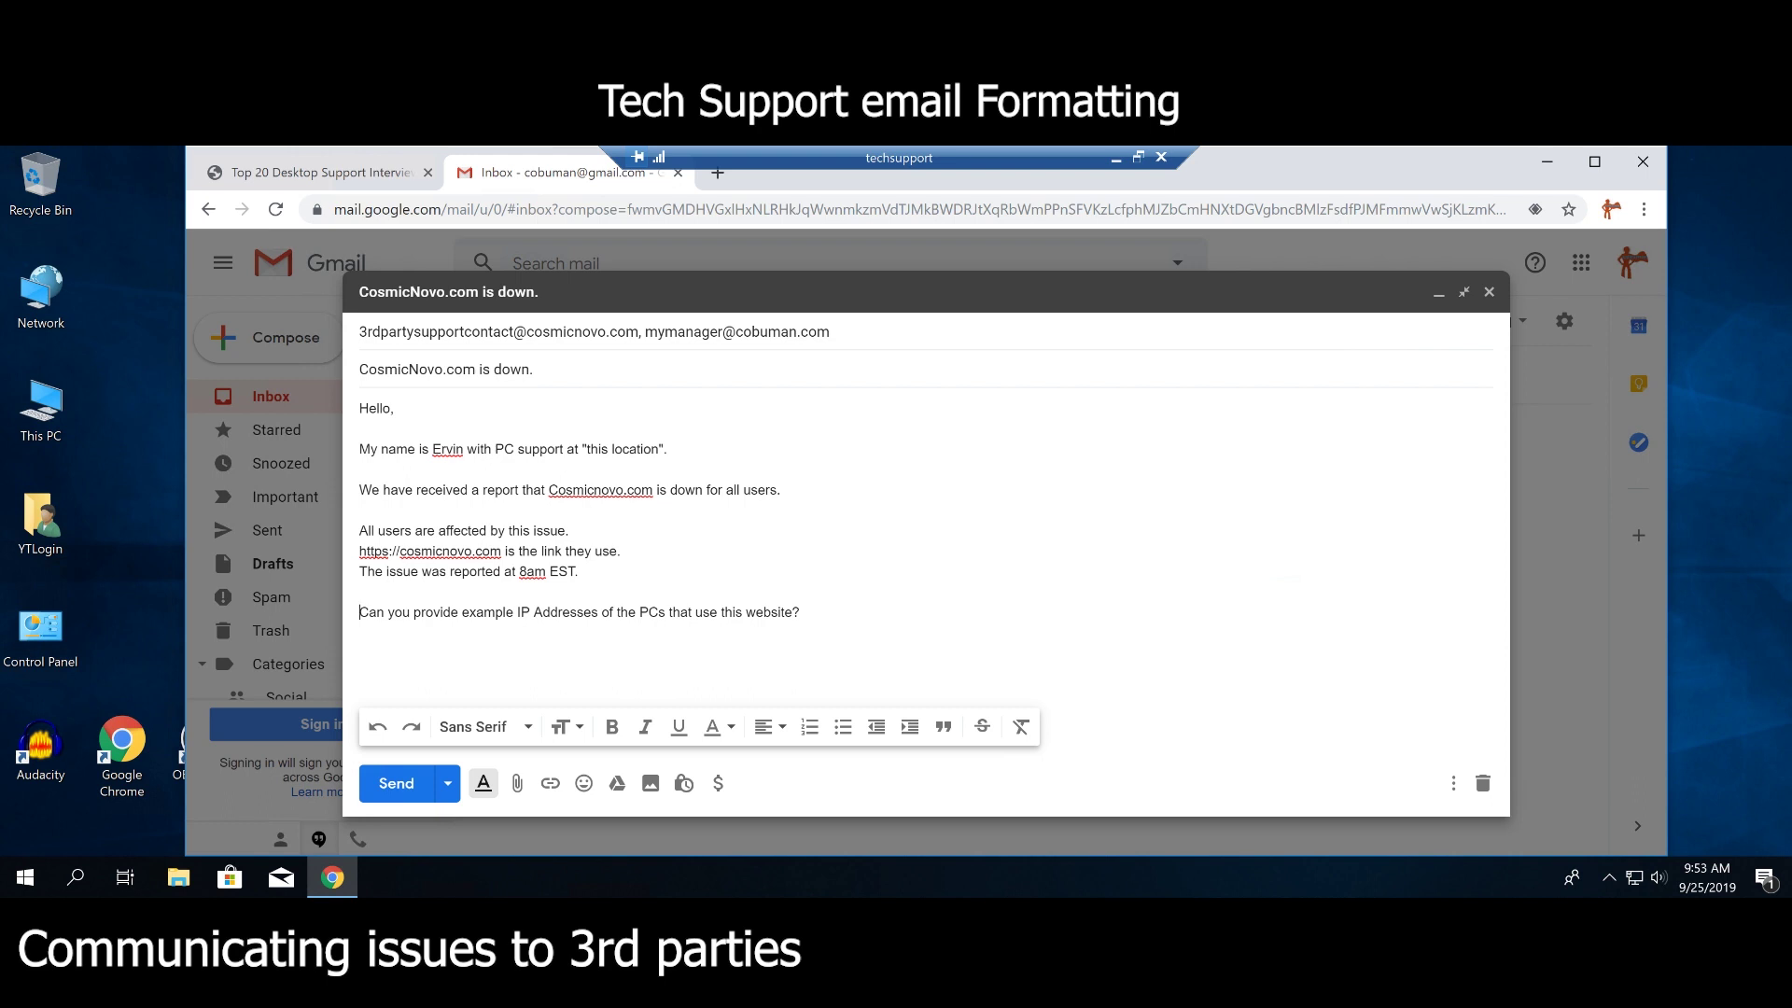
{"action": "key", "text": "ctrl+shift+Right"}
{"action": "key", "text": "ctrl+shift+Right"}
{"action": "key", "text": "ctrl+shift+Right"}
{"action": "key", "text": "ctrl+shift+Right"}
{"action": "key", "text": "ctrl+shift+Right"}
{"action": "key", "text": "ctrl+shift+Right"}
{"action": "key", "text": "ctrl+shift+Right"}
{"action": "key", "text": "ctrl+shift+Right"}
{"action": "key", "text": "ctrl+shift+Right"}
{"action": "key", "text": "ctrl+shift+Right"}
{"action": "key", "text": "ctrl+shift+Right"}
{"action": "key", "text": "ctrl+shift+Right"}
{"action": "key", "text": "ctrl+shift+Right"}
{"action": "key", "text": "ctrl+shift+Right"}
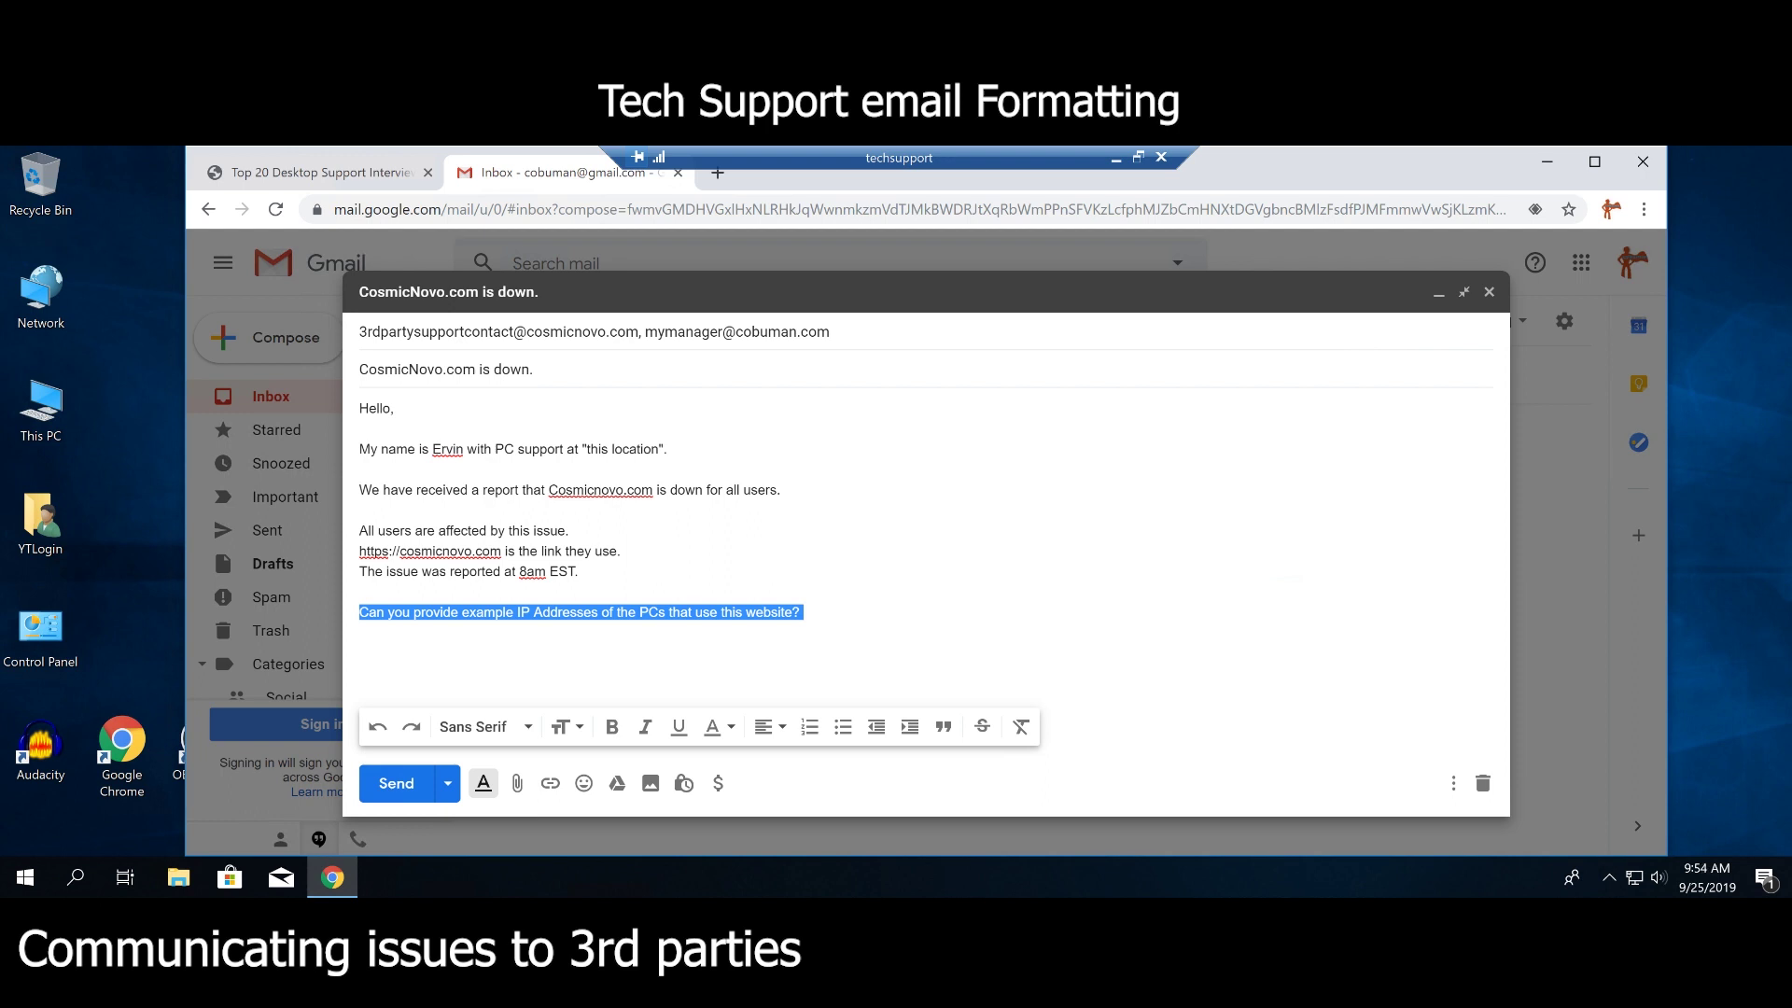
{"action": "left_click", "coordinate": [804, 613]}
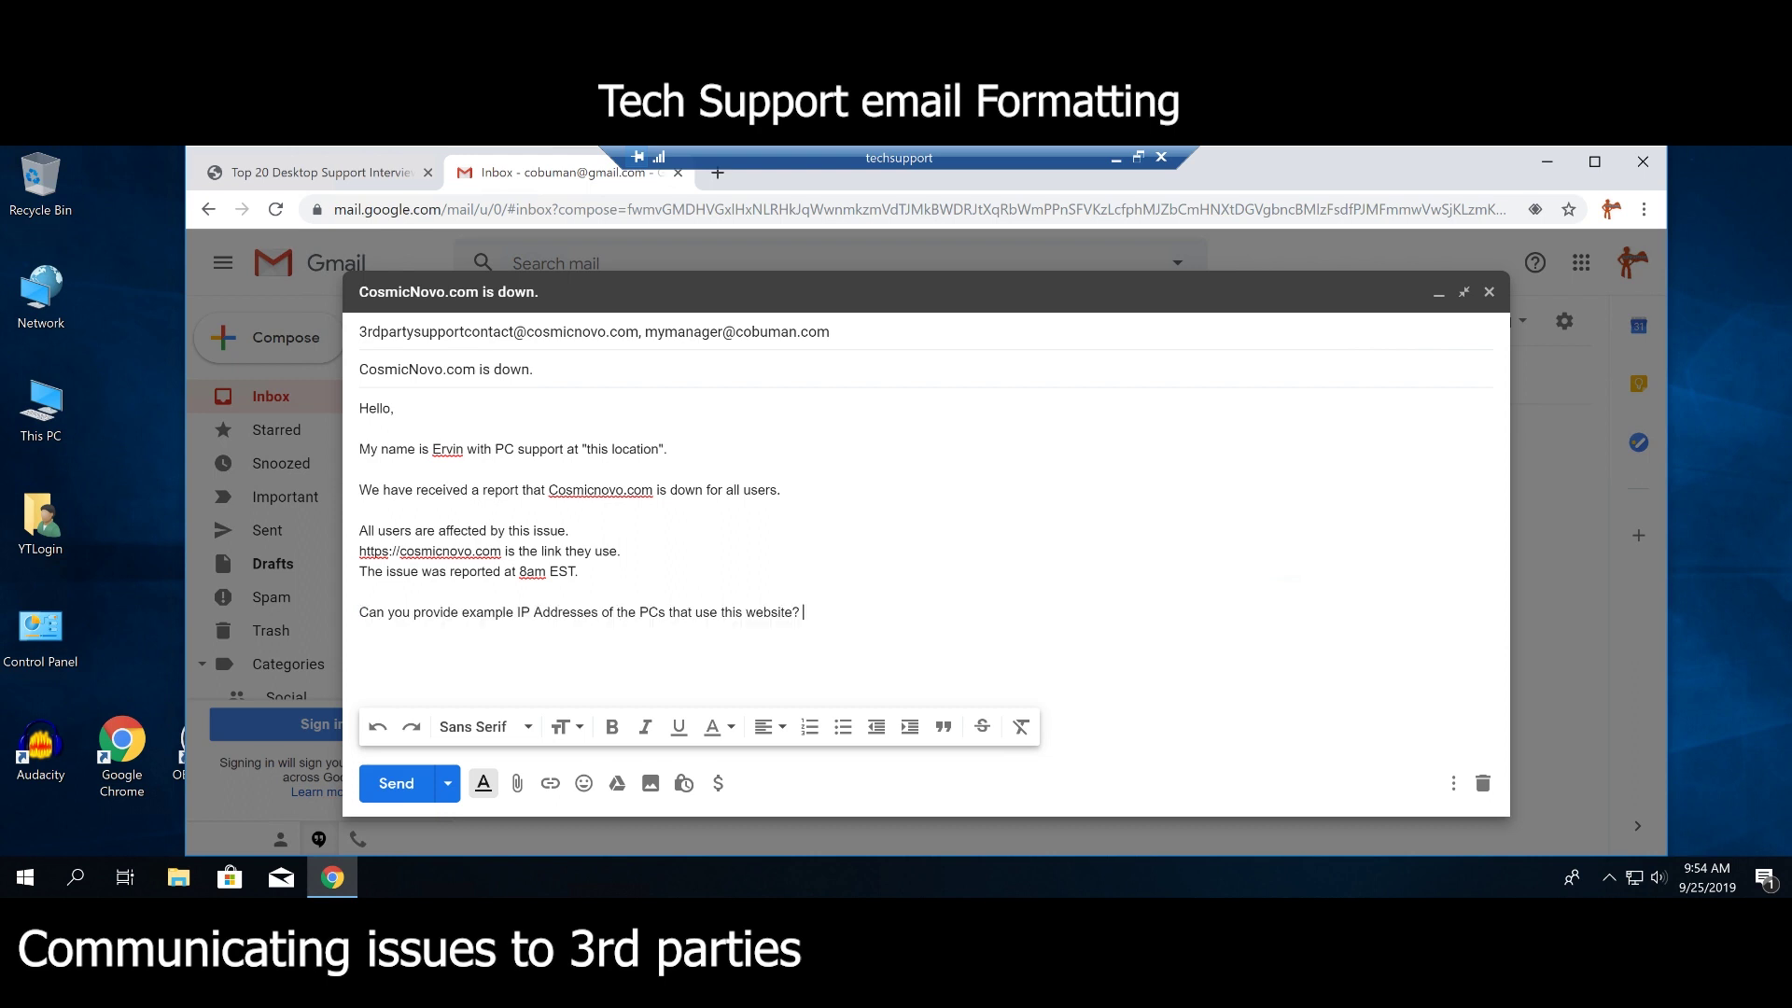
{"action": "left_click_drag", "start_coordinate": [804, 612], "coordinate": [358, 632]}
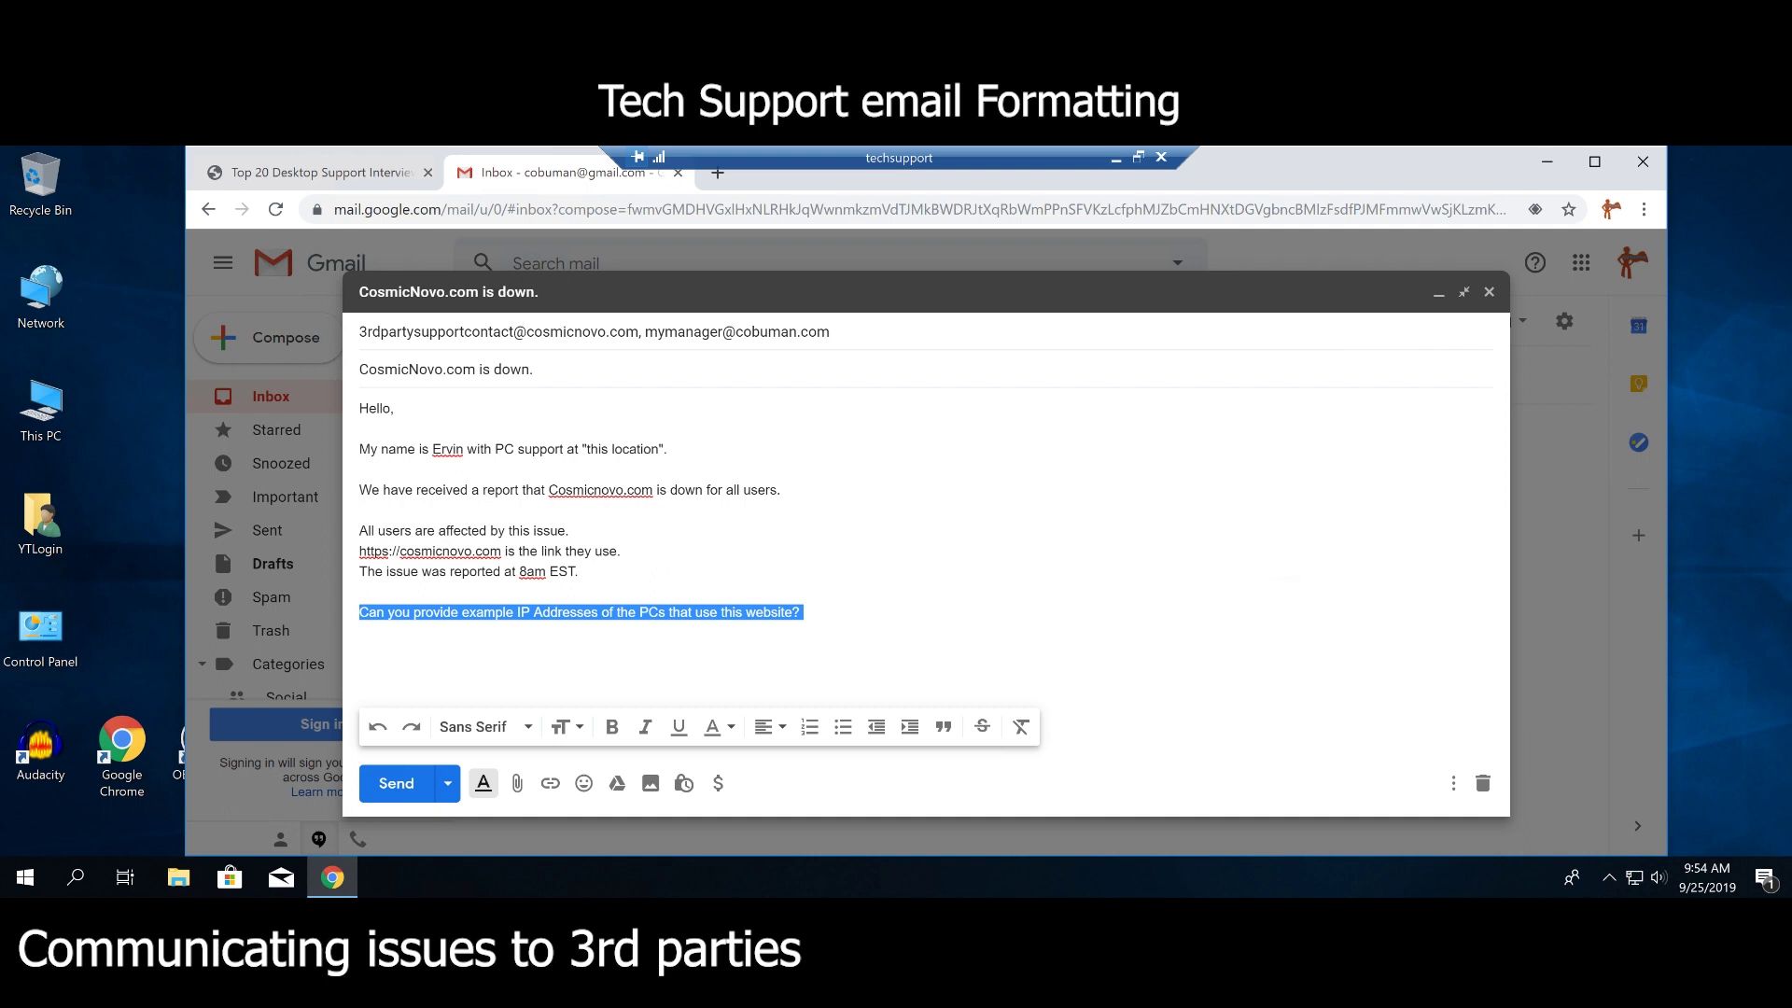
{"action": "left_click", "coordinate": [804, 612]}
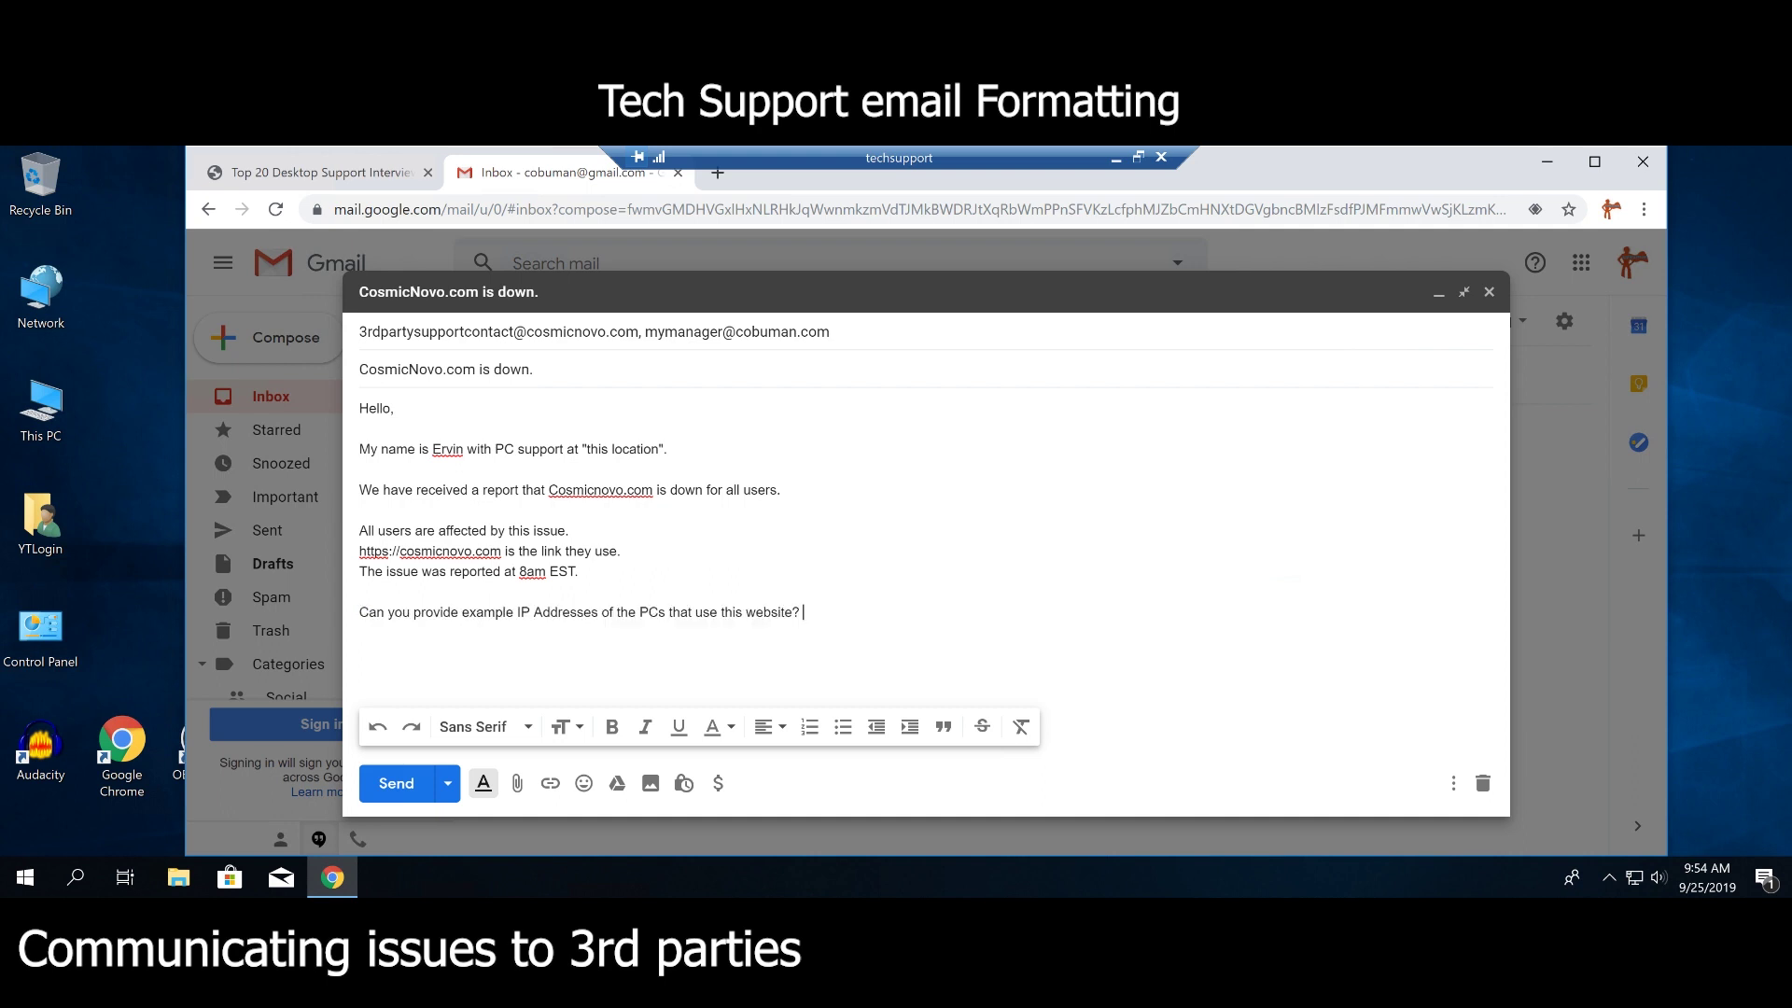